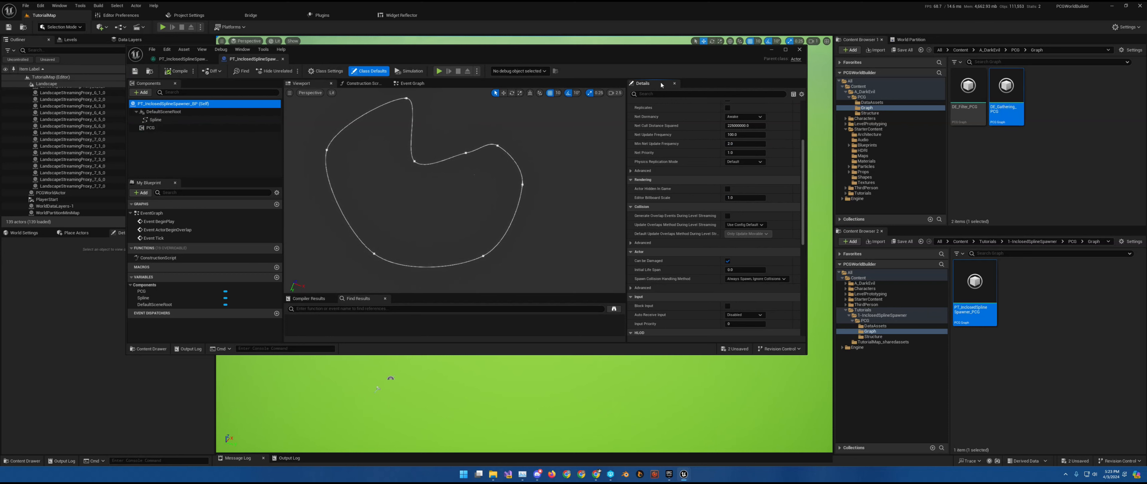
Add an actor tag named InclosedSplineSpawner in the blueprint's class defaults and save the blueprint.
click(665, 95)
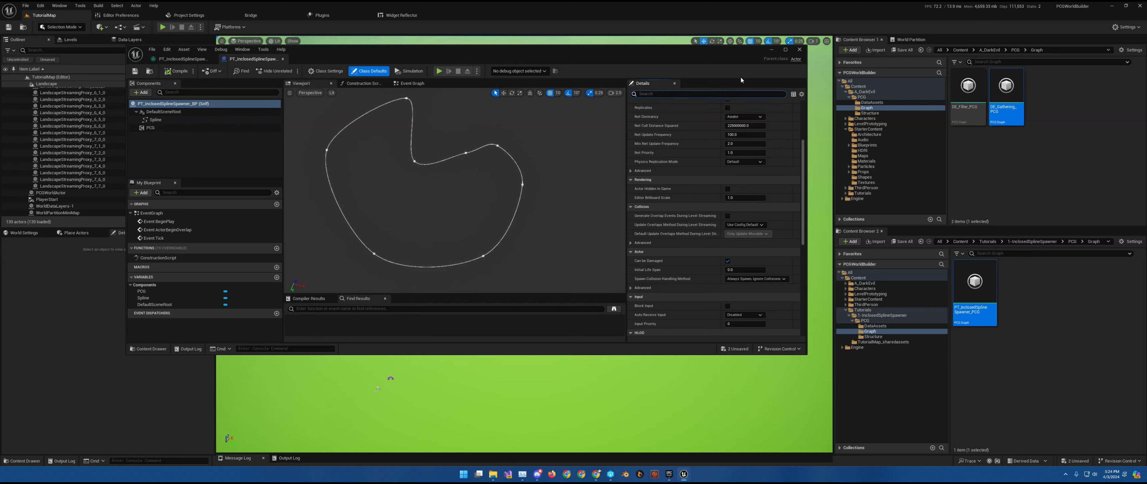
text(Tag)
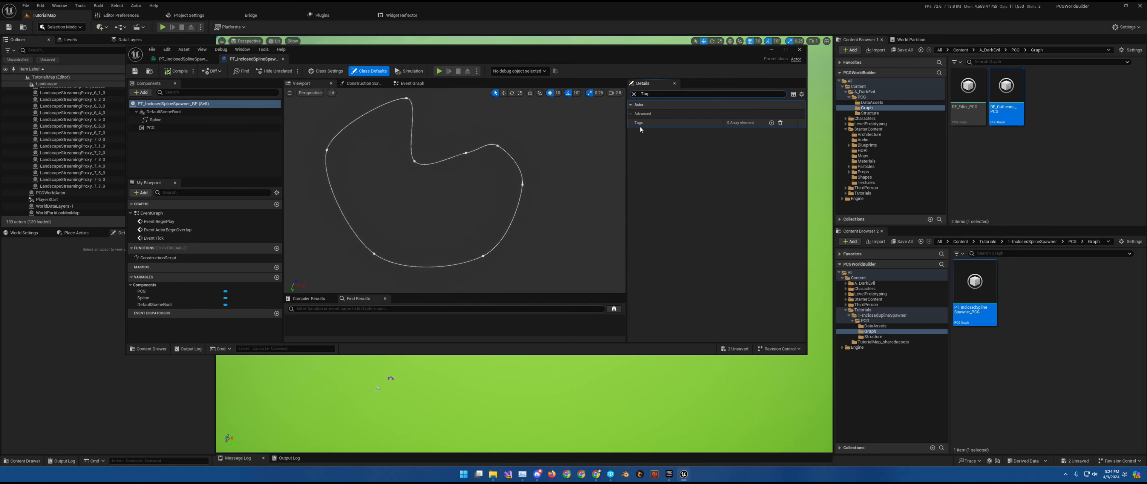
click(772, 123)
click(742, 132)
text(InclosedSplineSpawner)
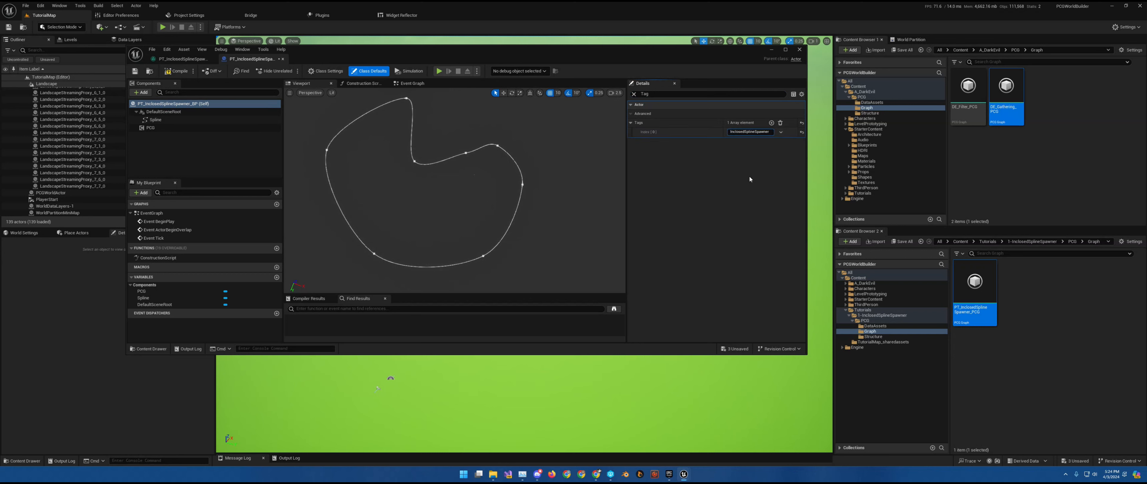
key(ctrl+a)
click(135, 73)
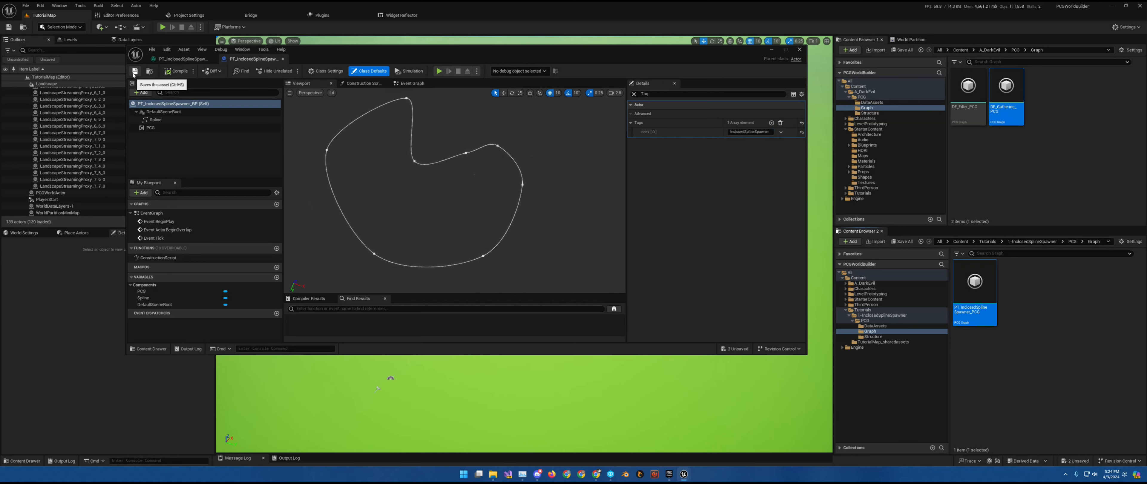
Close the blueprint's editor tab, leaving the PCG graph open, and resize and reposition the graph window over the level view.
click(283, 59)
drag(385, 54, 557, 92)
drag(979, 185, 787, 187)
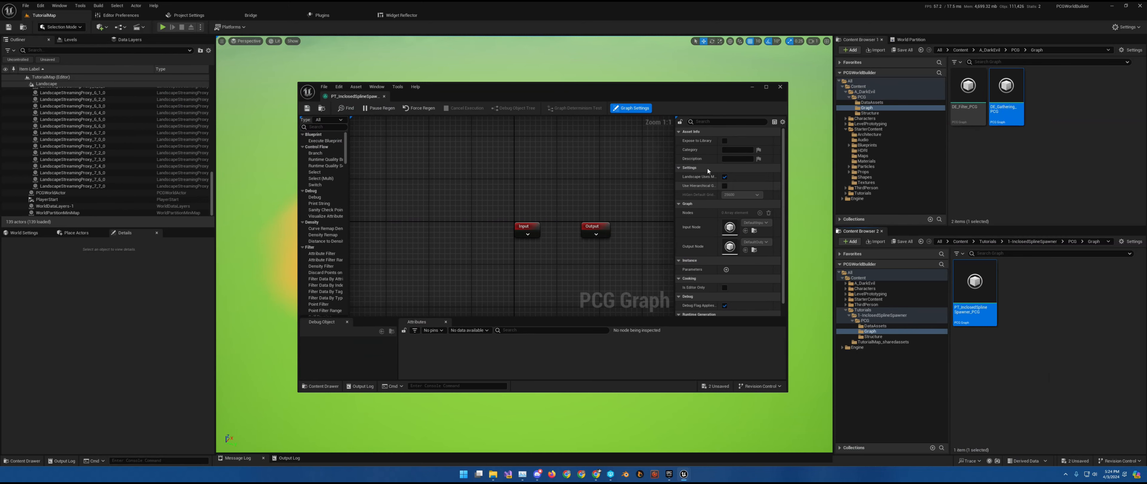
drag(529, 96, 717, 72)
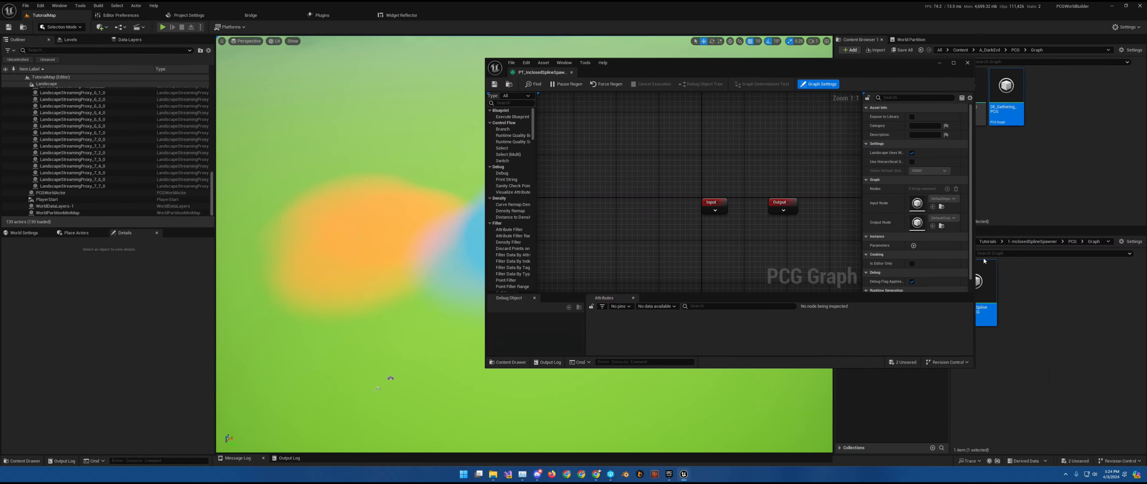
right_drag(771, 251, 756, 195)
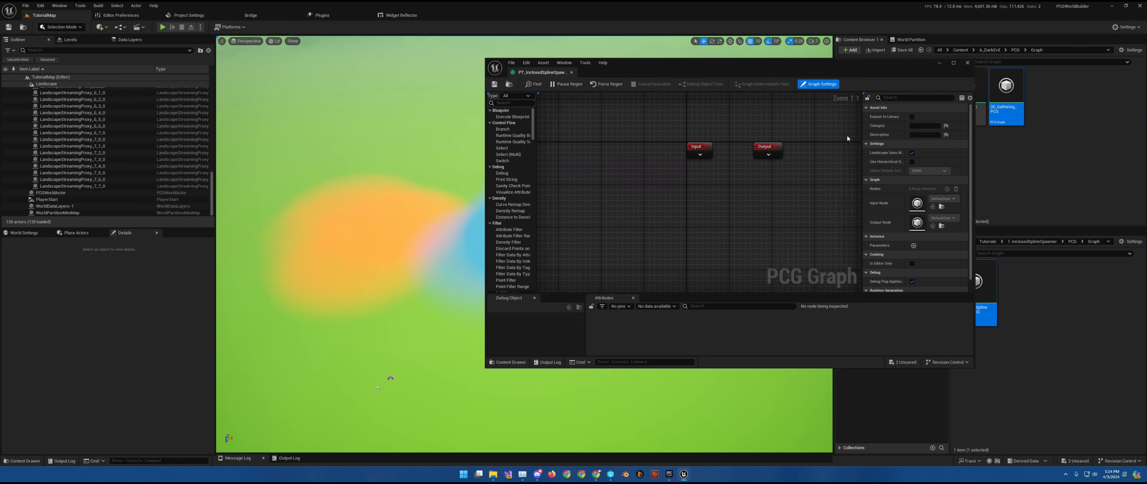
drag(848, 72, 669, 133)
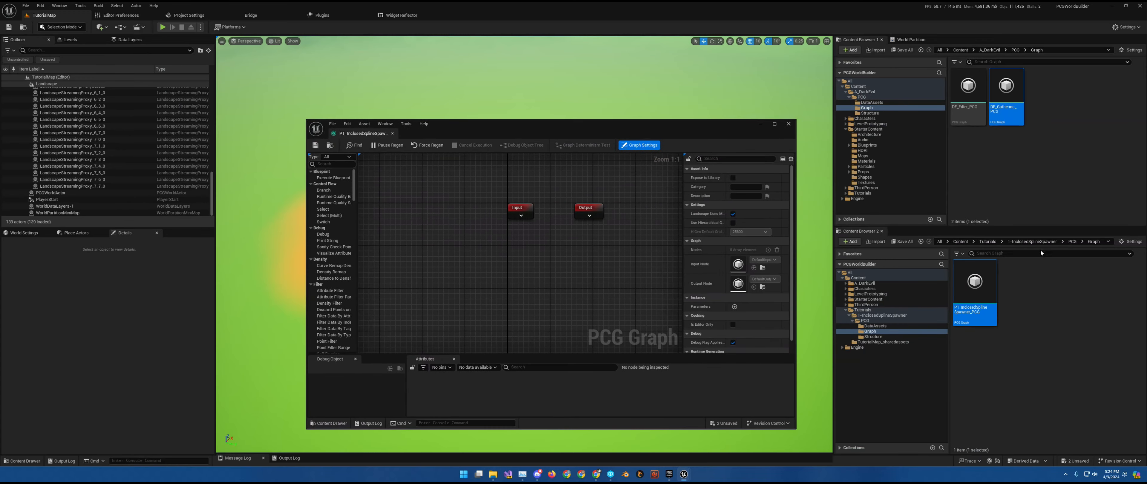
Place the PT_InclosedSplineSpawner_BP blueprint from the tutorial's PCG folder into the level around the orange and blue patches.
click(1073, 242)
drag(657, 128, 579, 348)
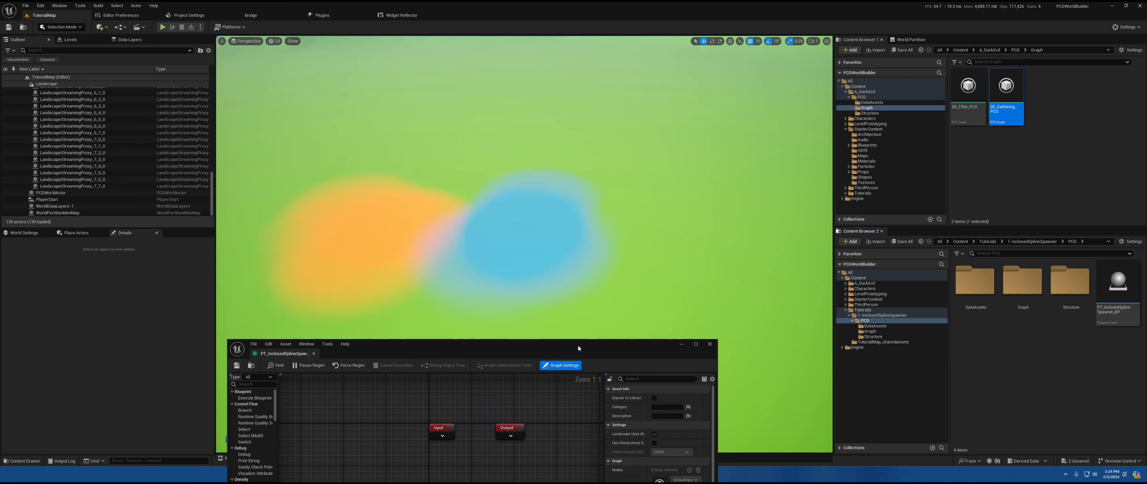
drag(1117, 290, 393, 162)
right_drag(477, 239, 412, 266)
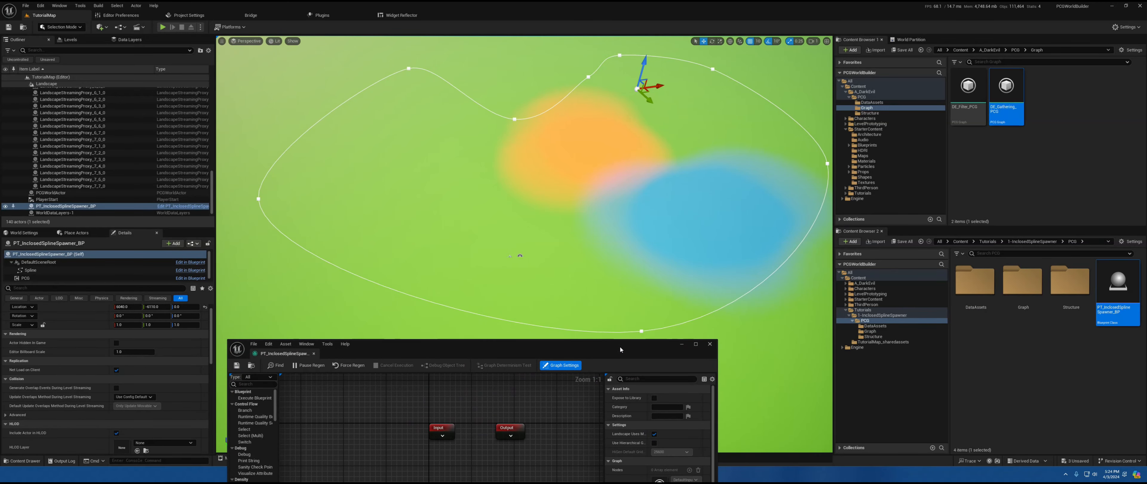
Bring the PCG graph back into view and select the placed spawner's PCG component as its debug object.
drag(622, 352, 730, 101)
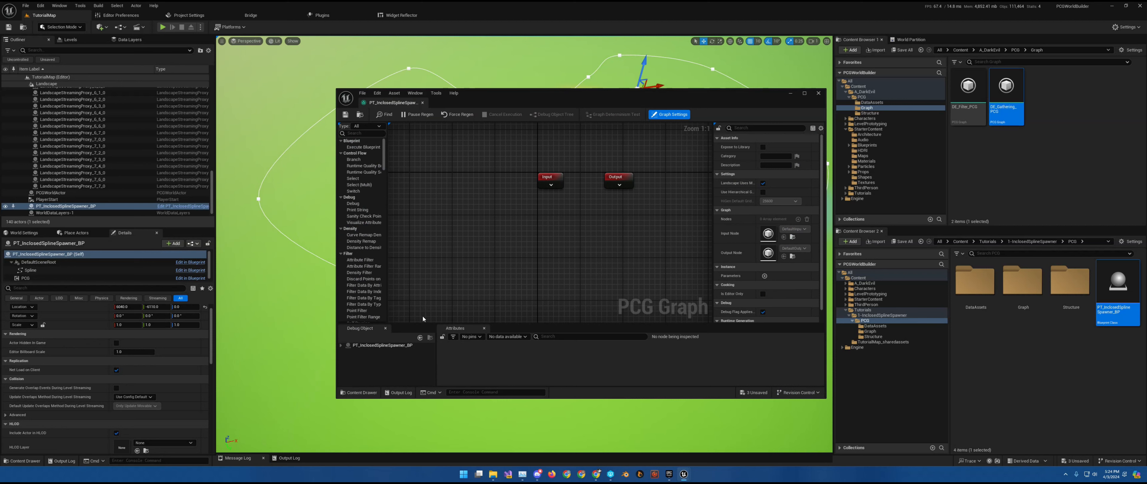
click(371, 346)
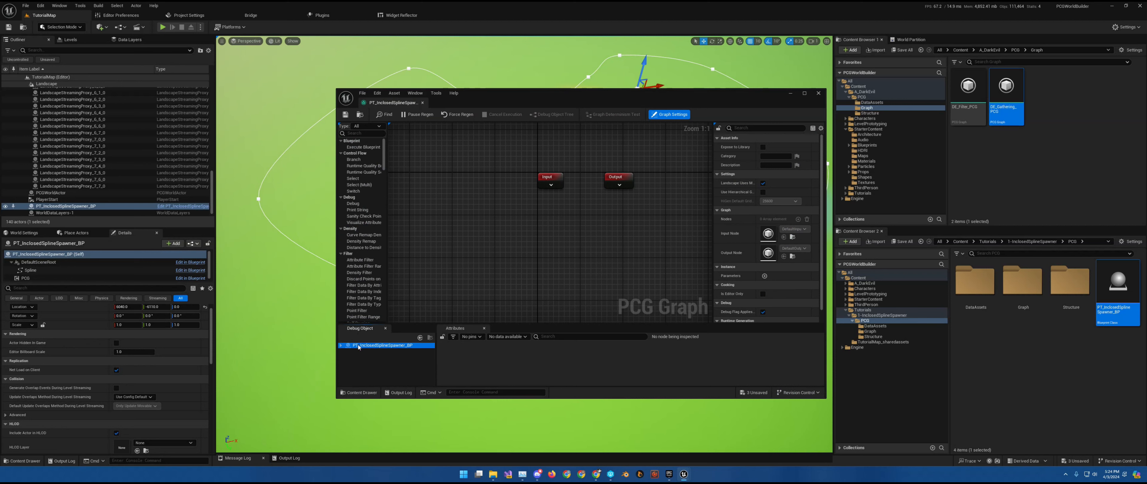
click(341, 346)
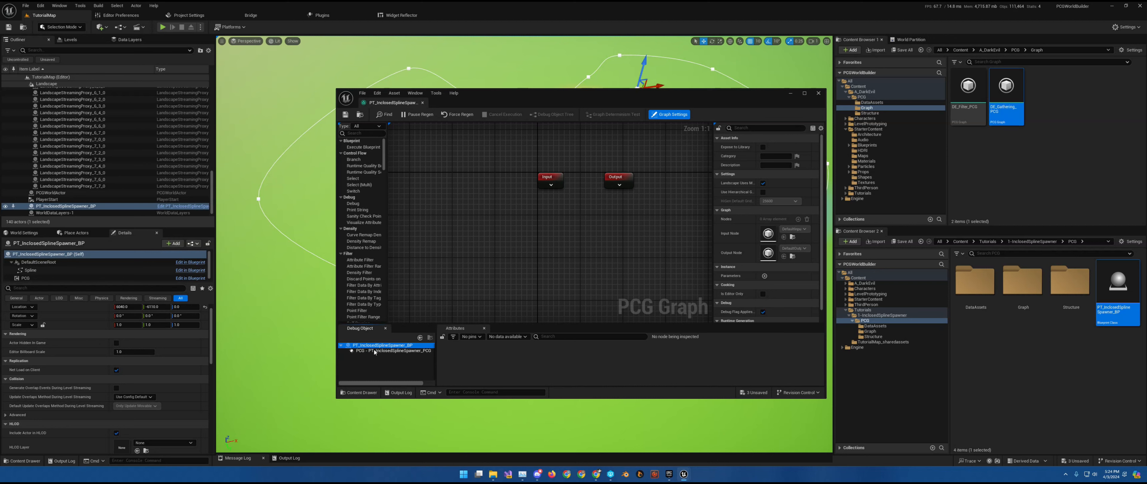
click(390, 353)
right_drag(491, 251, 451, 232)
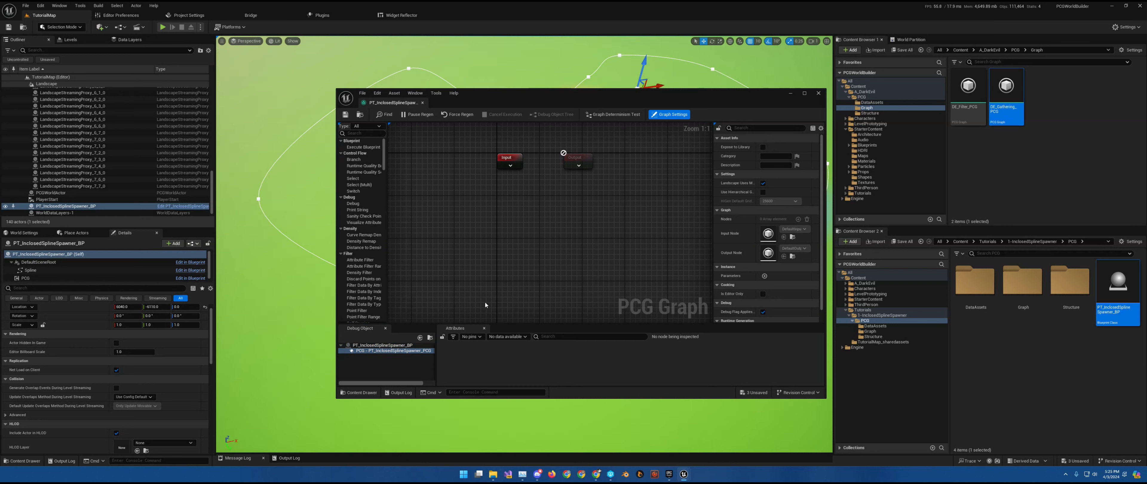
Add a Get Spline Data node below the graph's Input node and keep its actor filter at Self.
right_drag(481, 236, 468, 235)
right_click(475, 223)
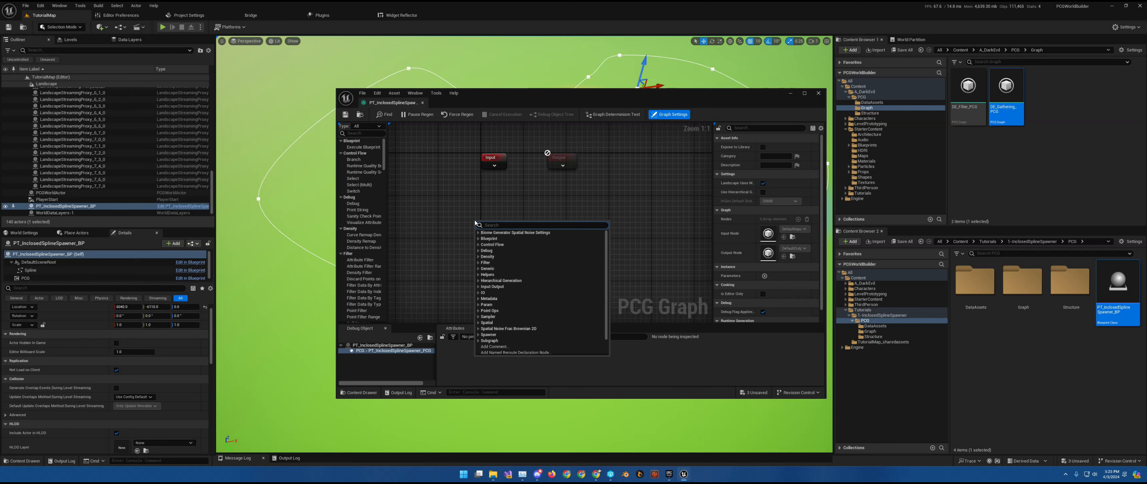
text(get spline)
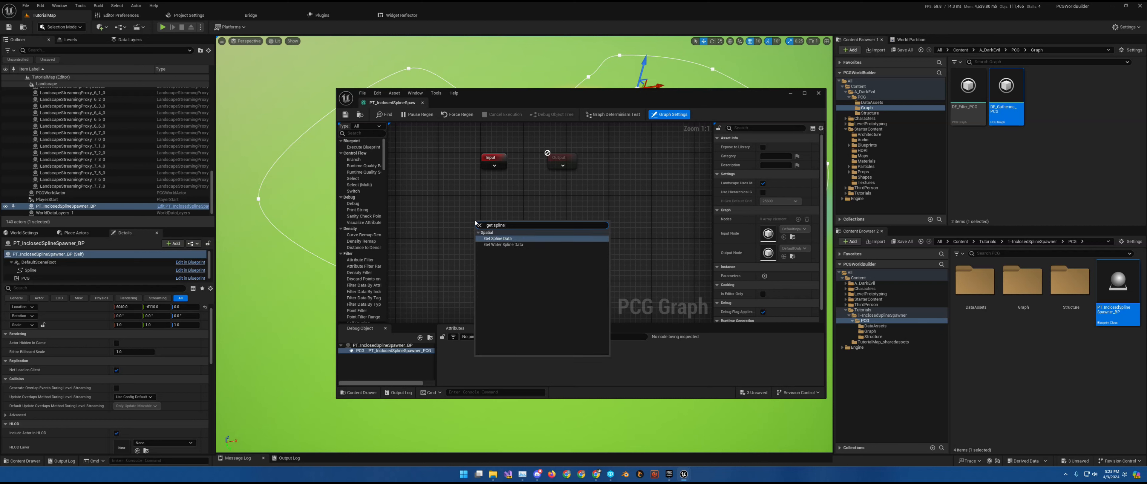
key(Return)
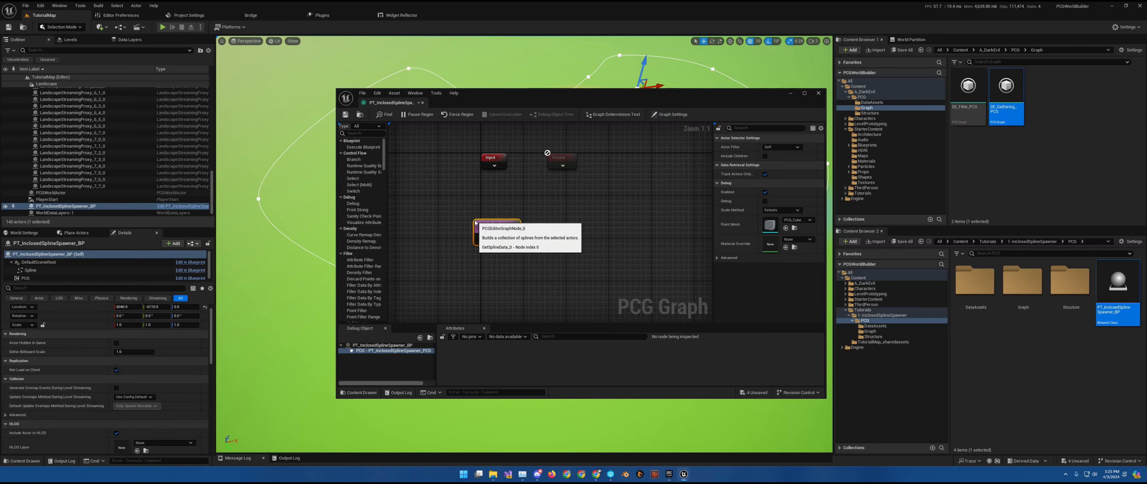
click(783, 147)
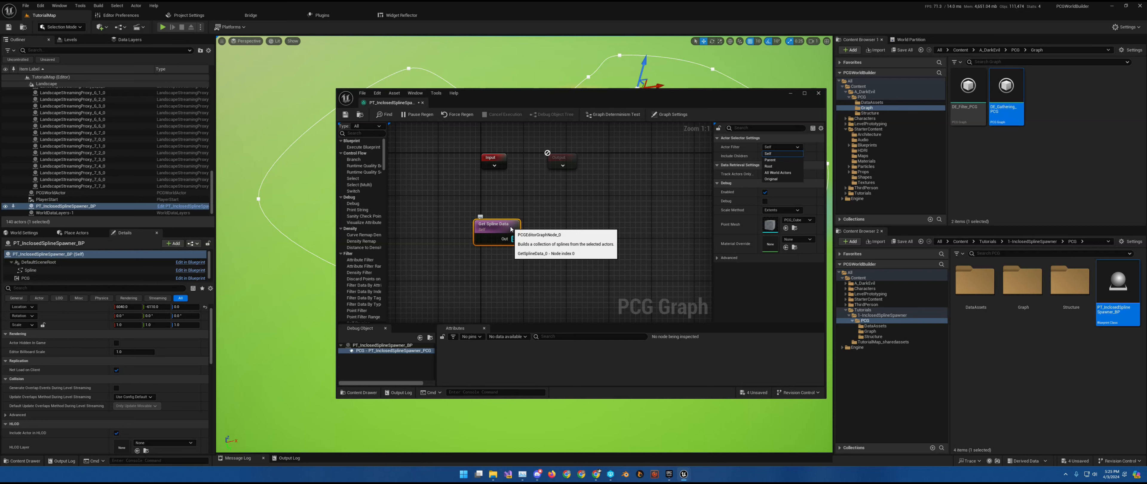
click(769, 154)
Add a Spline Sampler node fed by the Get Spline Data output and turn on inspection of its point data.
right_drag(543, 255, 502, 239)
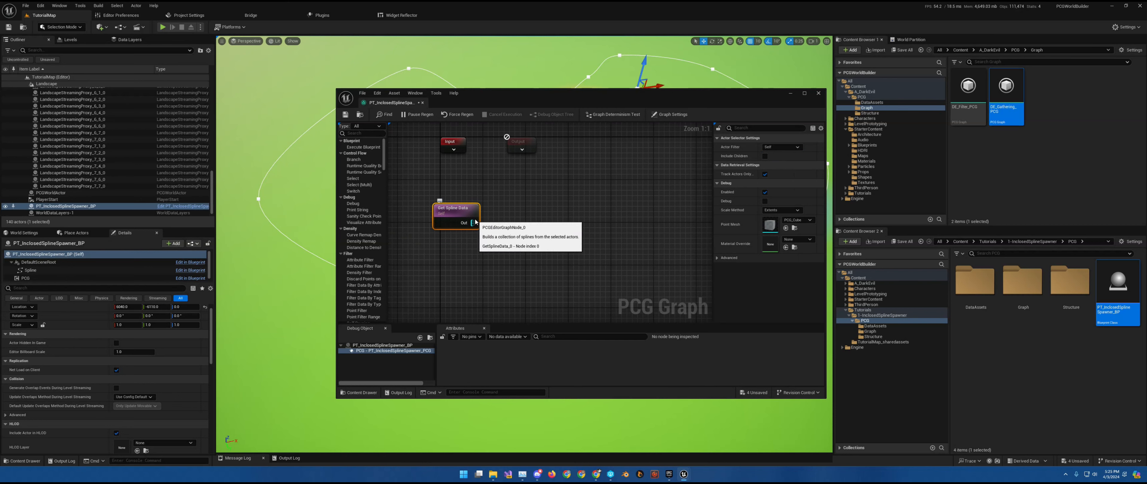
drag(471, 224, 526, 223)
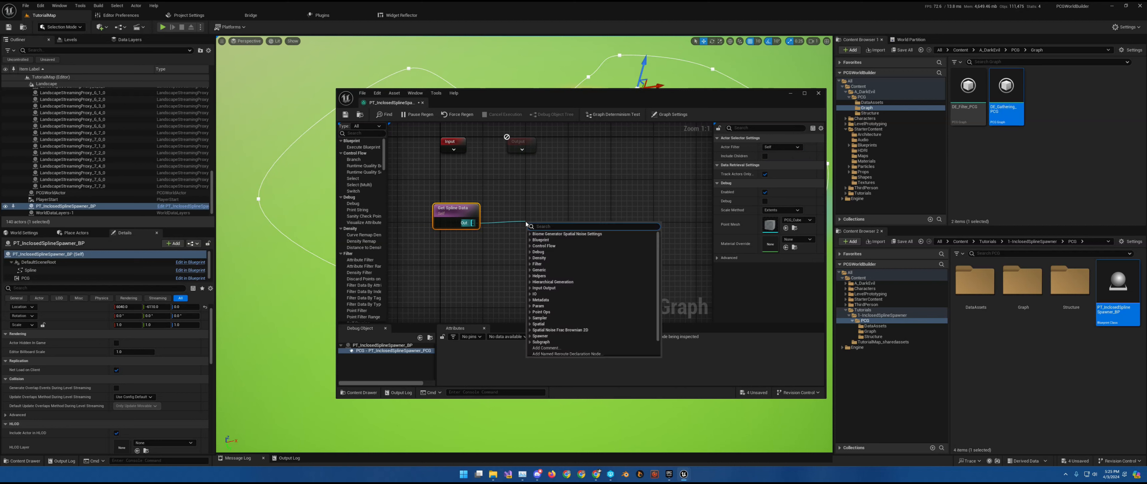
text(spline)
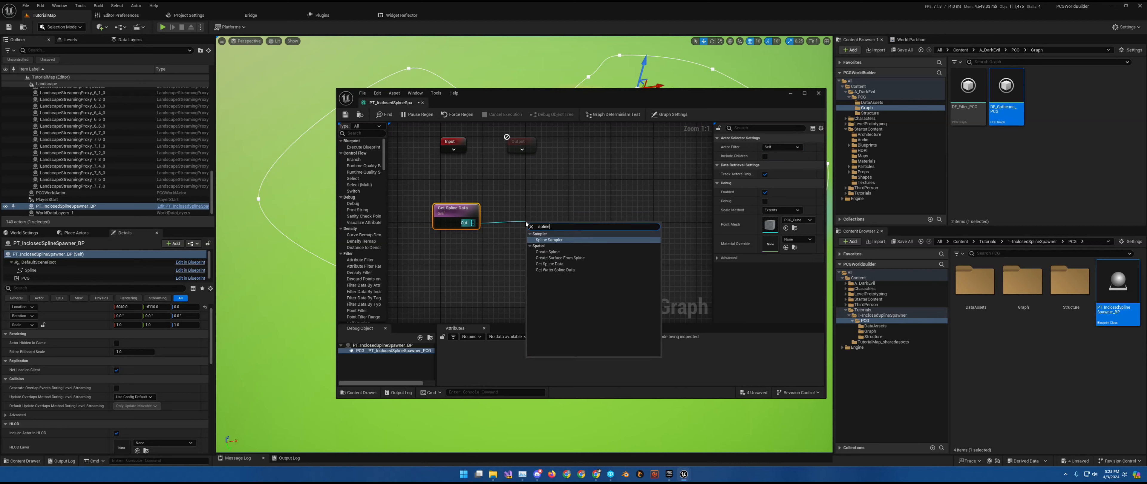
click(552, 240)
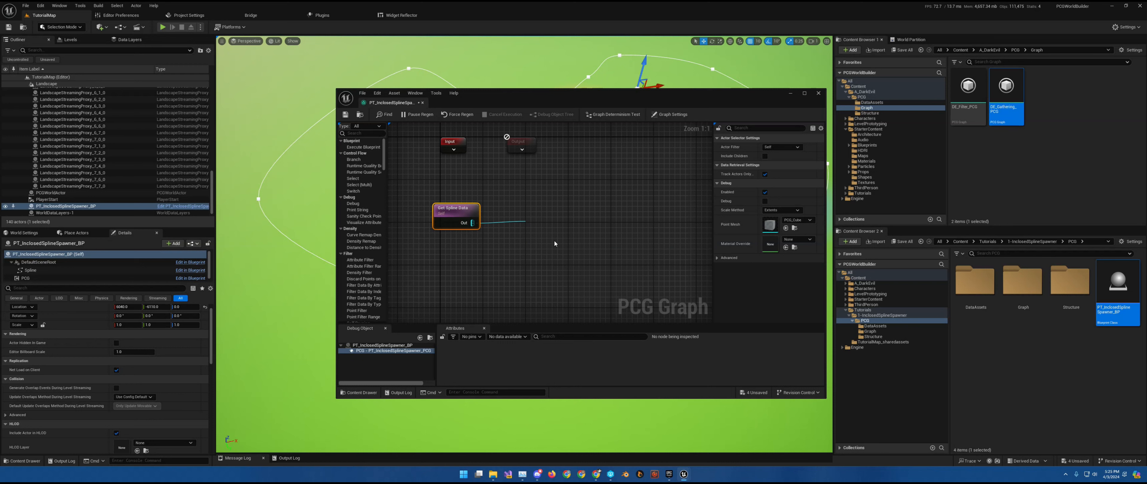
drag(562, 231, 544, 221)
key(a)
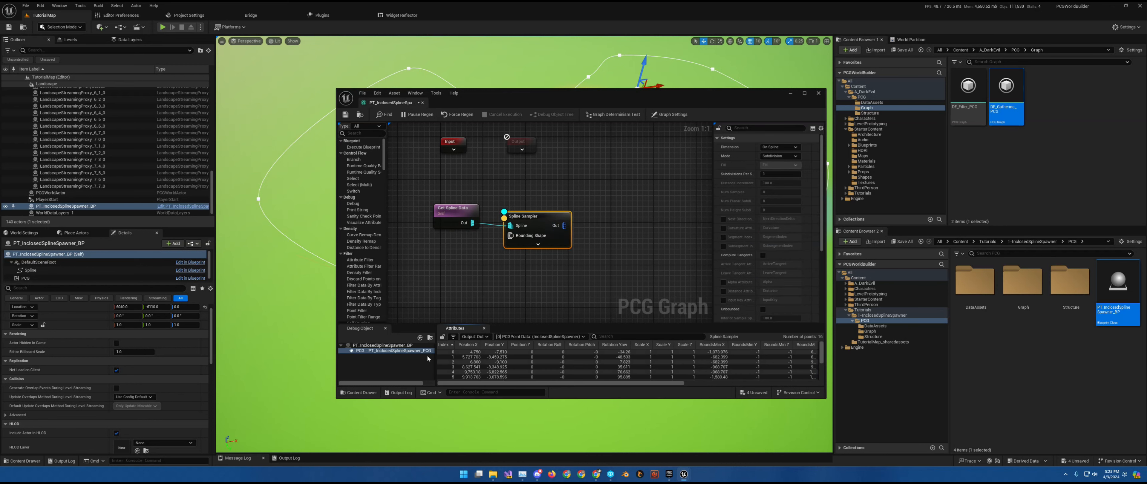
Move the graph window aside to reveal the spline and set the Spline Sampler's dimension to On Interior.
drag(611, 99, 904, 106)
right_drag(521, 208, 547, 203)
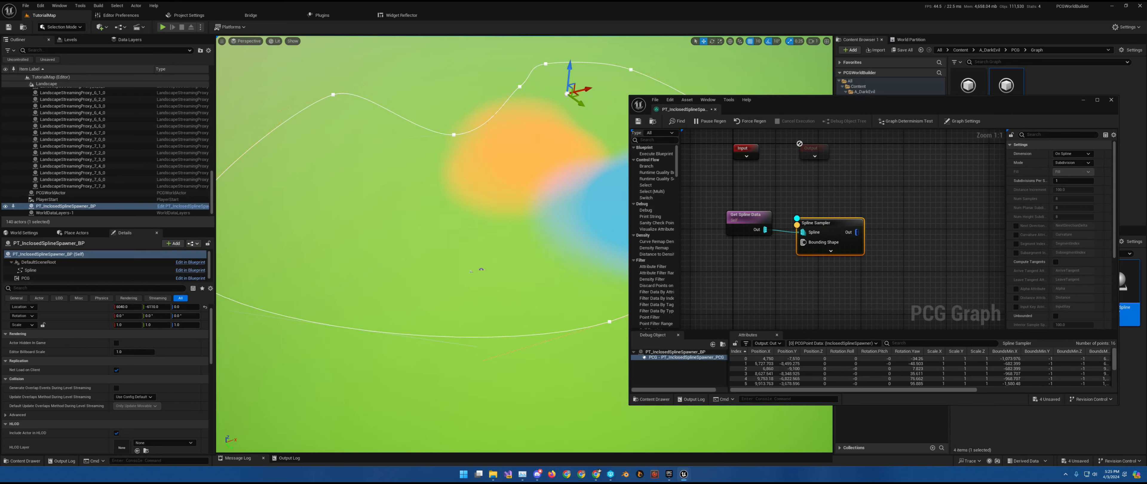
click(1076, 155)
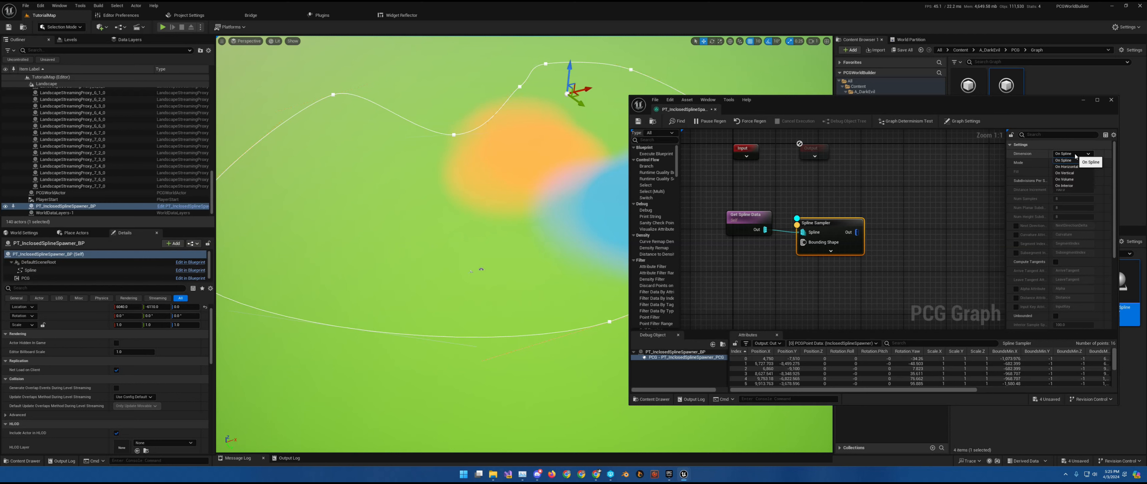
click(1077, 186)
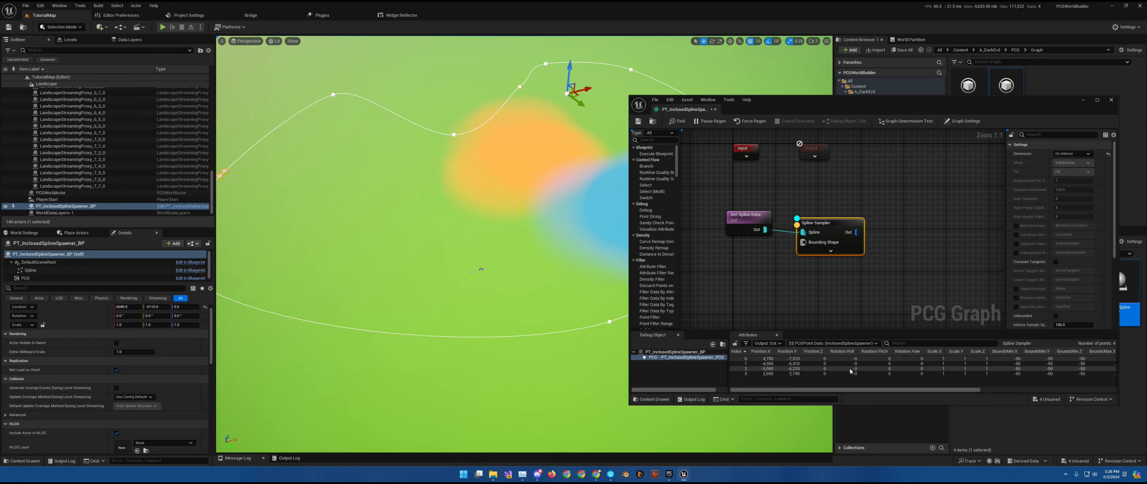
Enable the Unbounded option on the Spline Sampler and view the sampled points across the spline's interior.
click(671, 358)
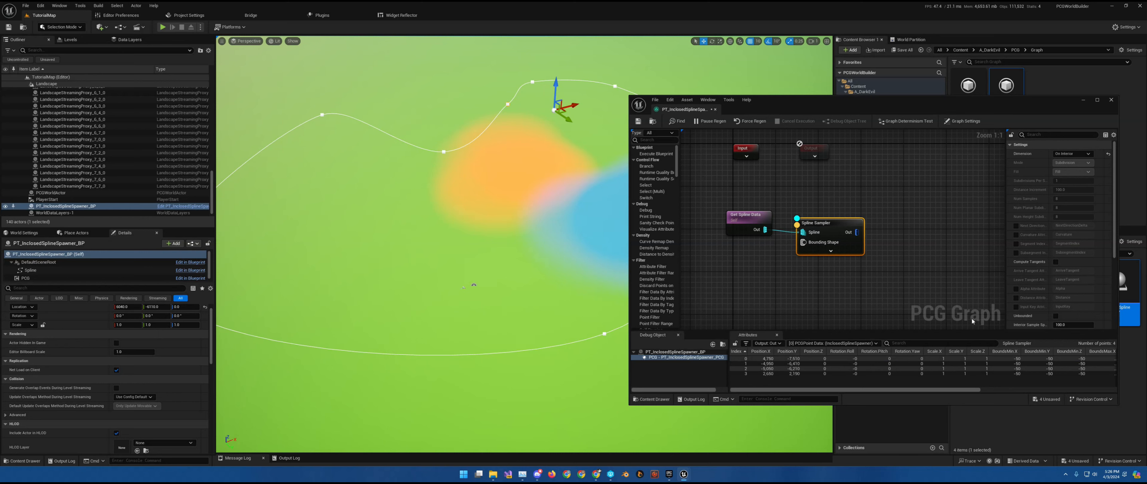
right_drag(581, 218, 519, 202)
right_drag(365, 202, 392, 211)
right_drag(421, 152, 461, 150)
right_drag(506, 175, 358, 166)
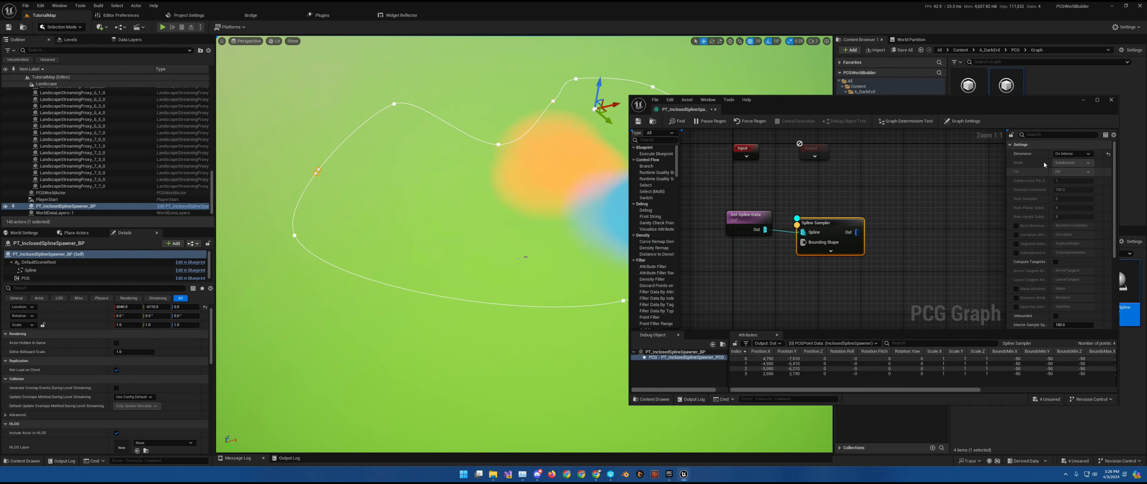
right_drag(492, 175, 533, 160)
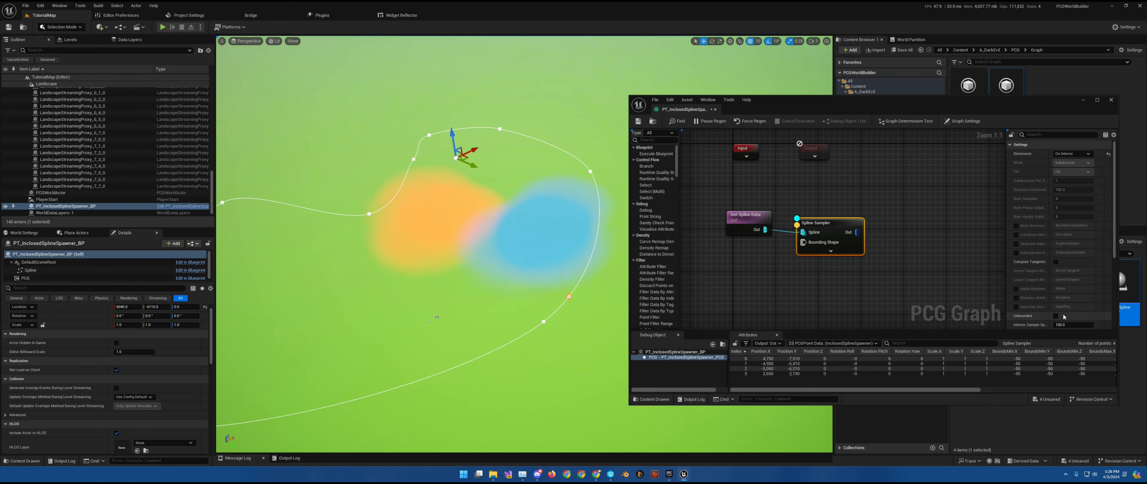
click(1056, 317)
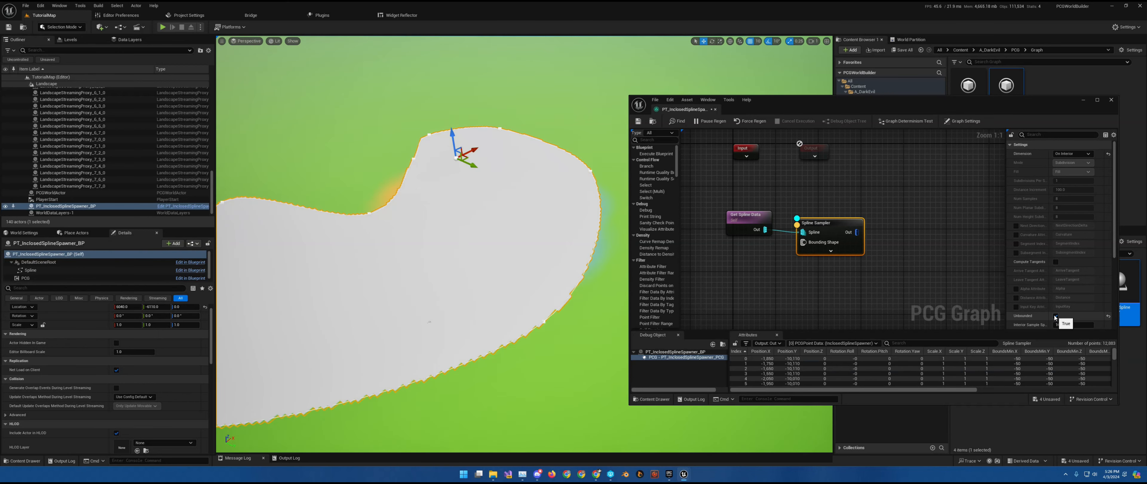
right_drag(511, 271, 465, 271)
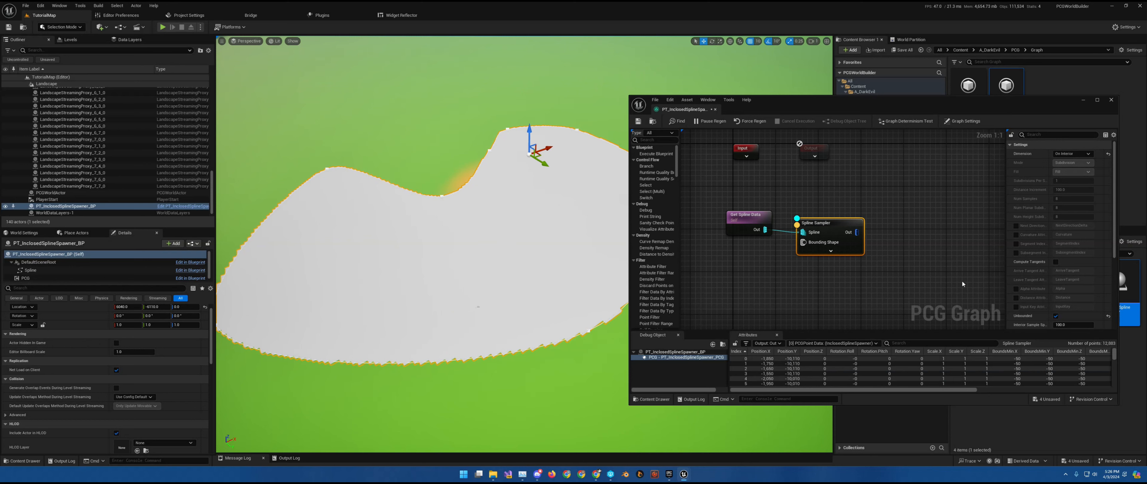
Set the Spline Sampler's interior sample spacing to 200.
drag(950, 102, 923, 73)
scroll(1067, 273, down, 3)
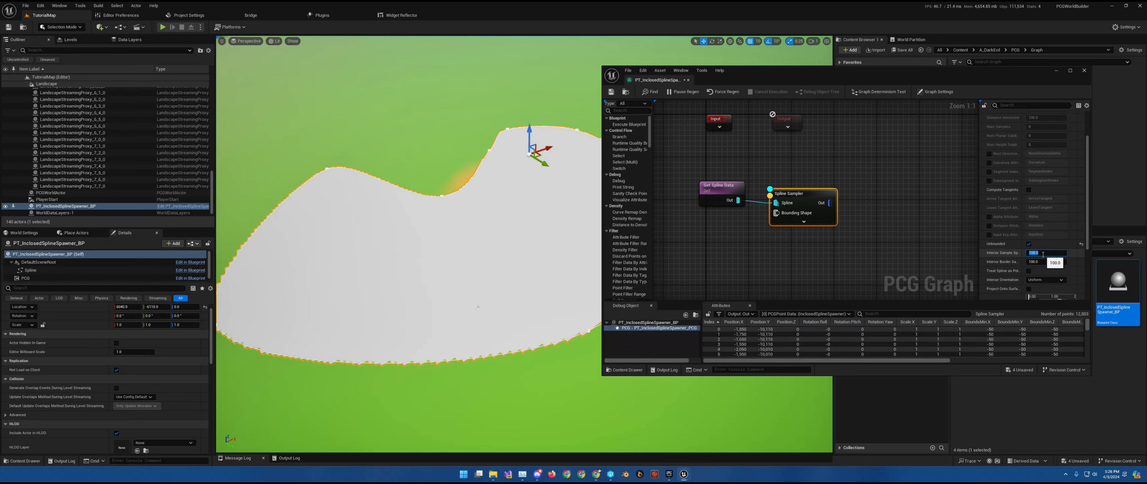
click(1042, 254)
click(1037, 253)
double_click(1033, 254)
text(200)
key(Return)
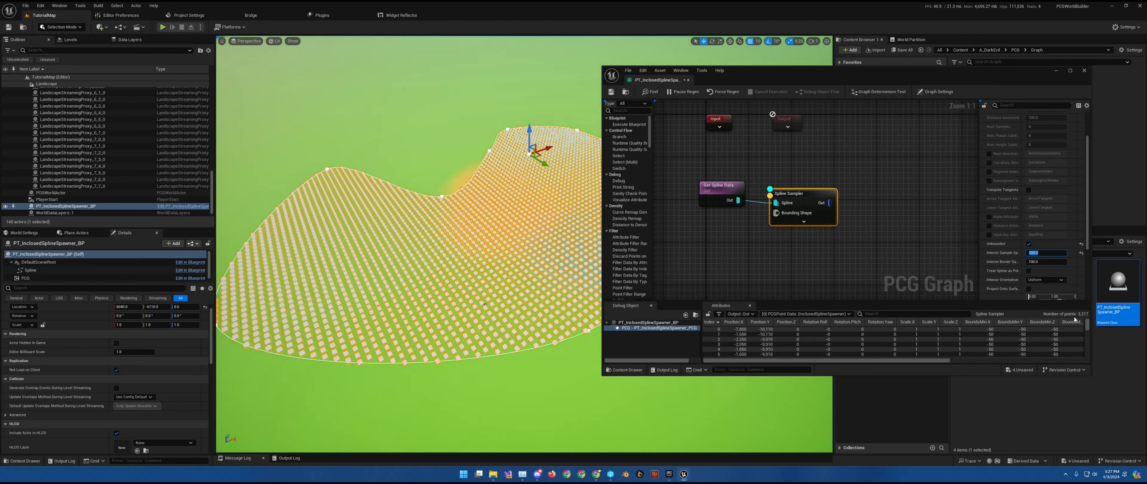
Add an Attribute Noise node fed by the Spline Sampler's output and align it beside the sampler.
right_drag(537, 235, 606, 226)
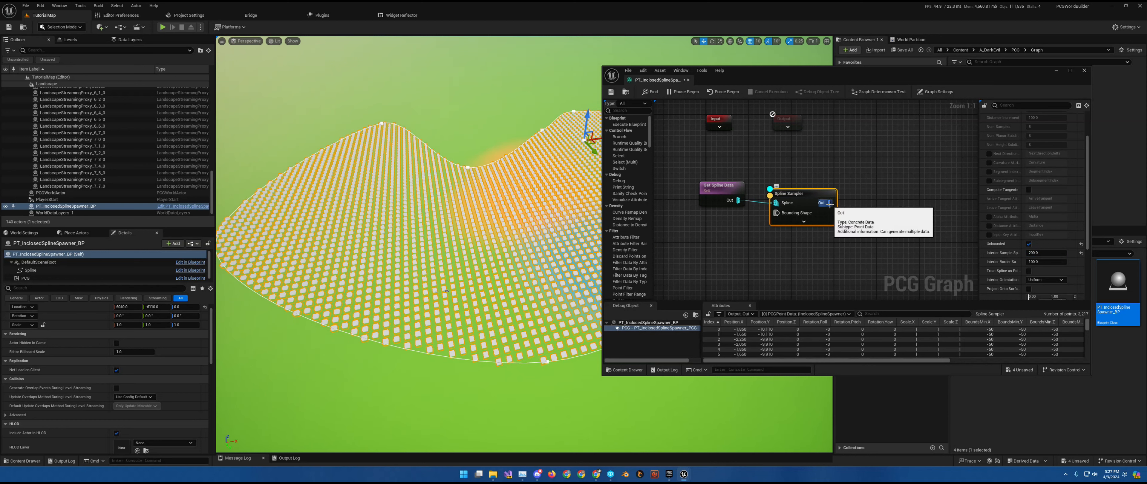
drag(830, 204, 893, 205)
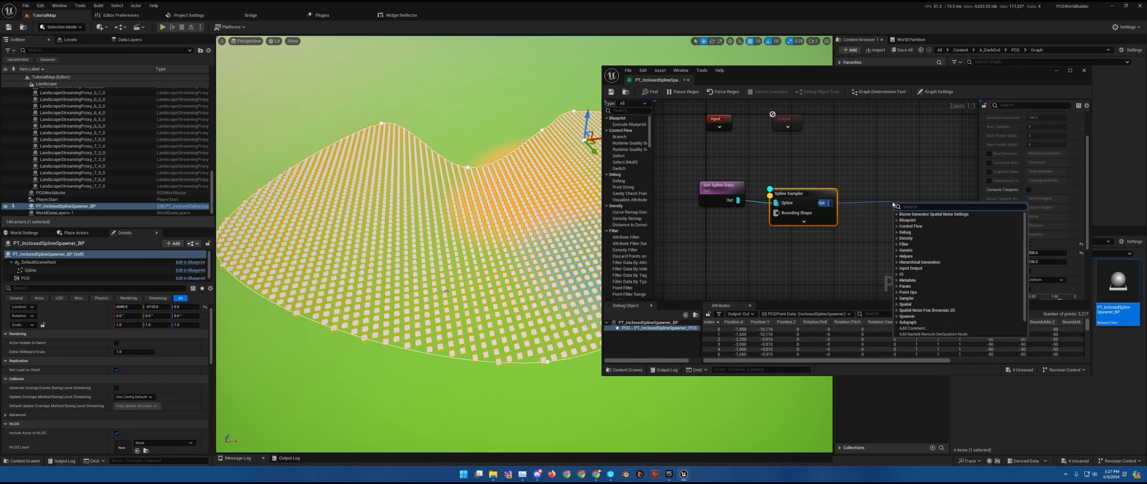
text(attribute)
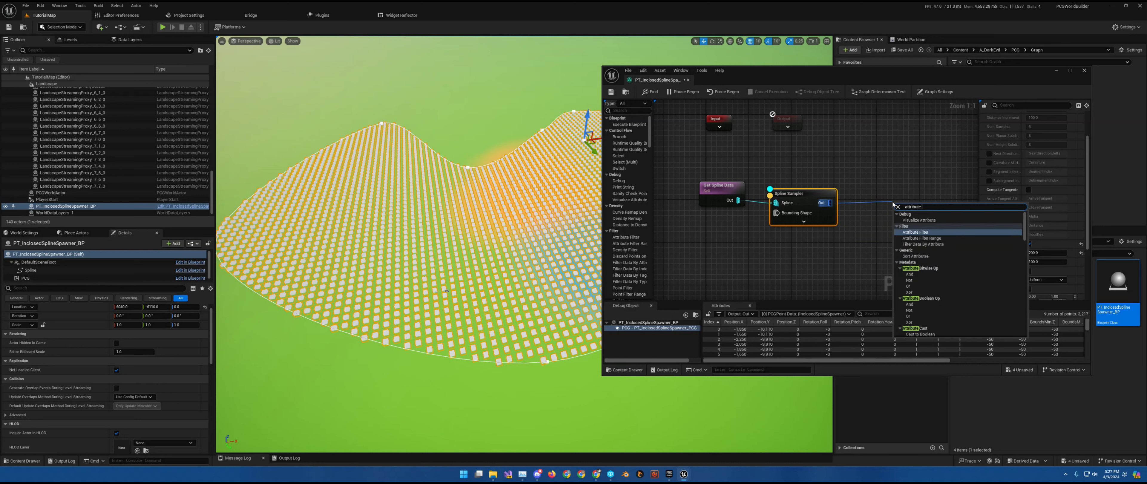
text( noise)
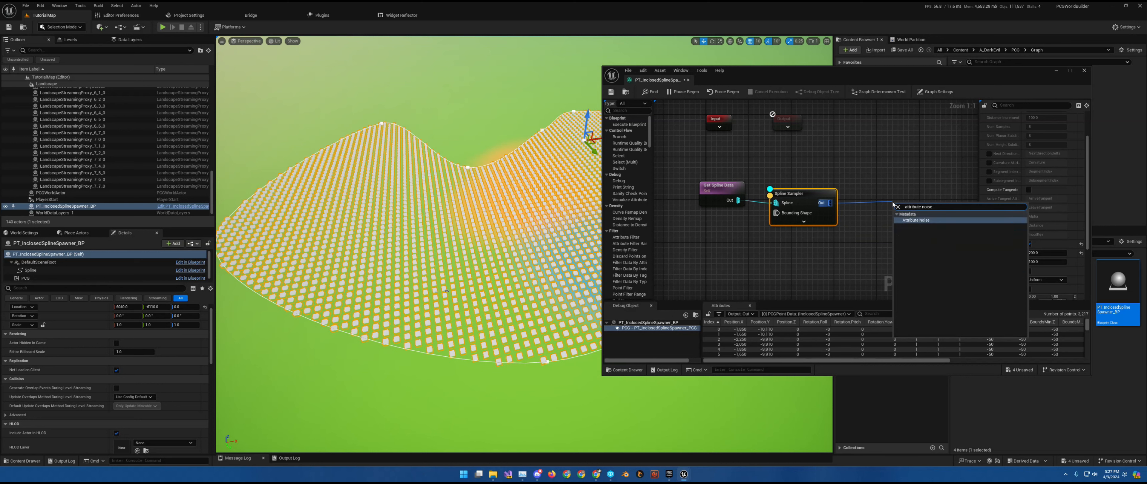
click(932, 221)
right_drag(925, 184, 853, 185)
drag(839, 207, 829, 200)
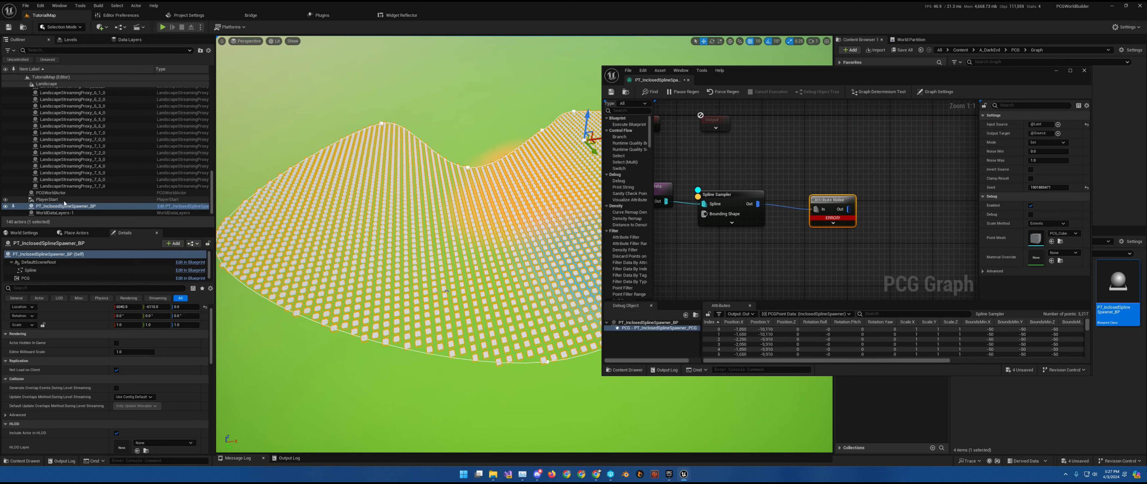
drag(836, 202, 819, 196)
Check the Attribute Noise node's error and set its input source to Density.
mouse_move(820, 212)
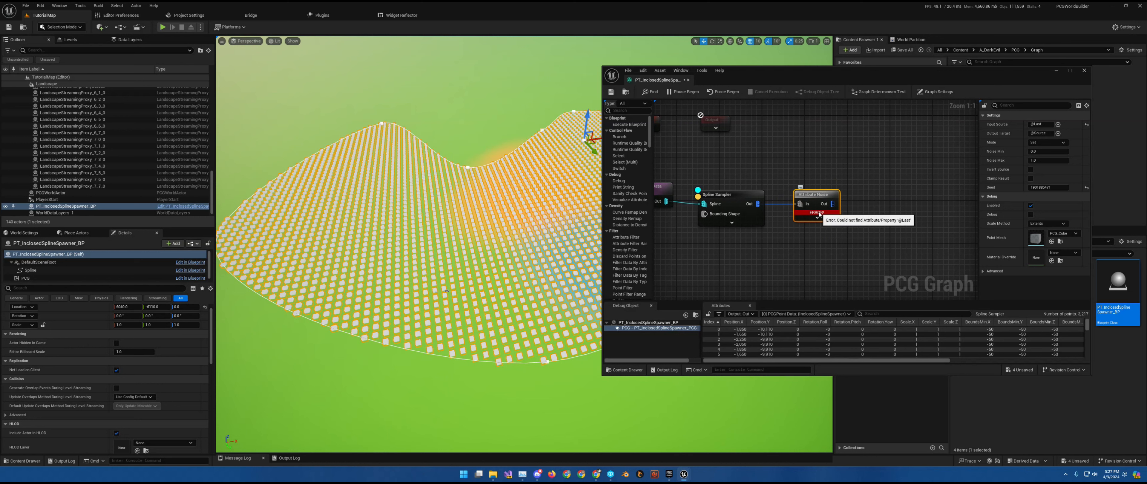
drag(772, 360, 1070, 370)
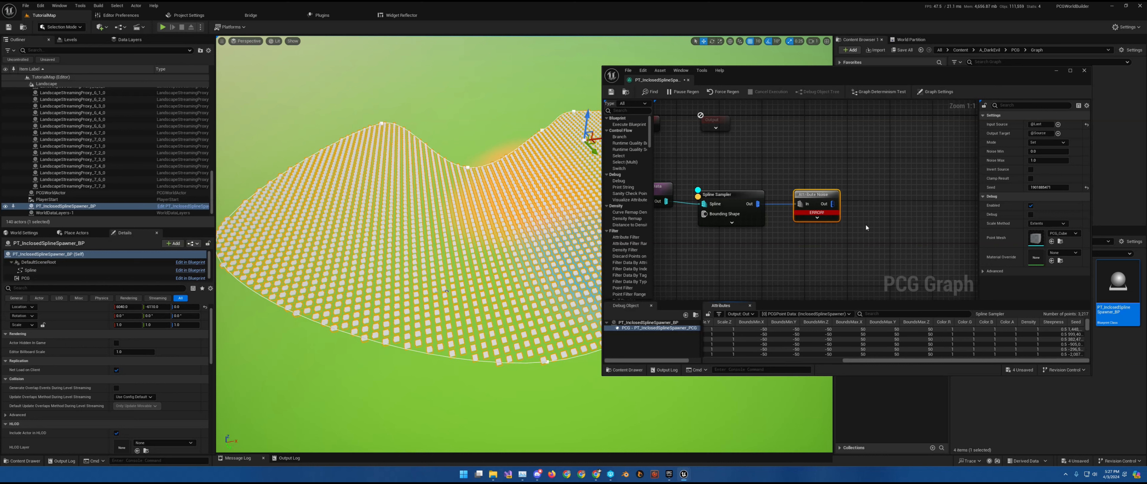
mouse_move(812, 216)
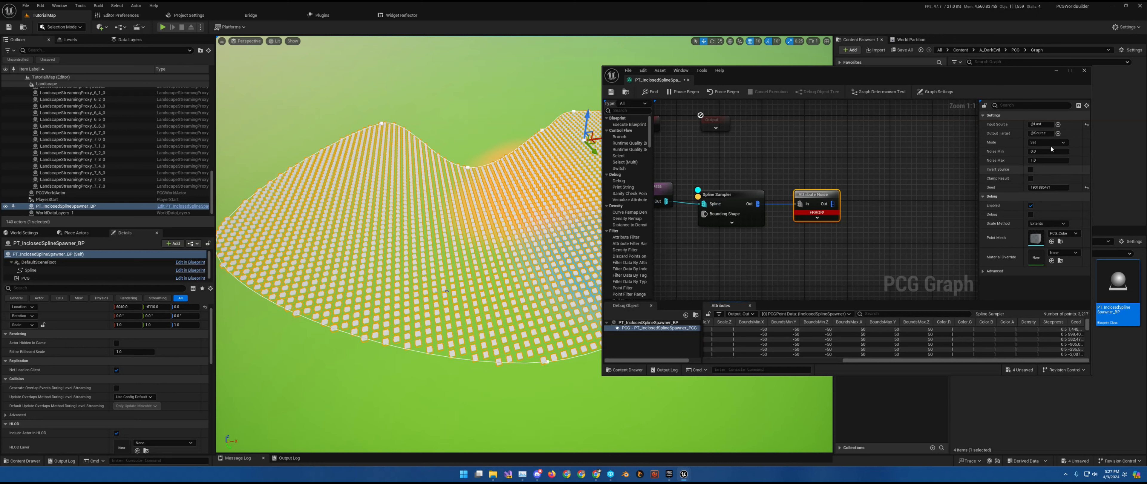
click(1058, 125)
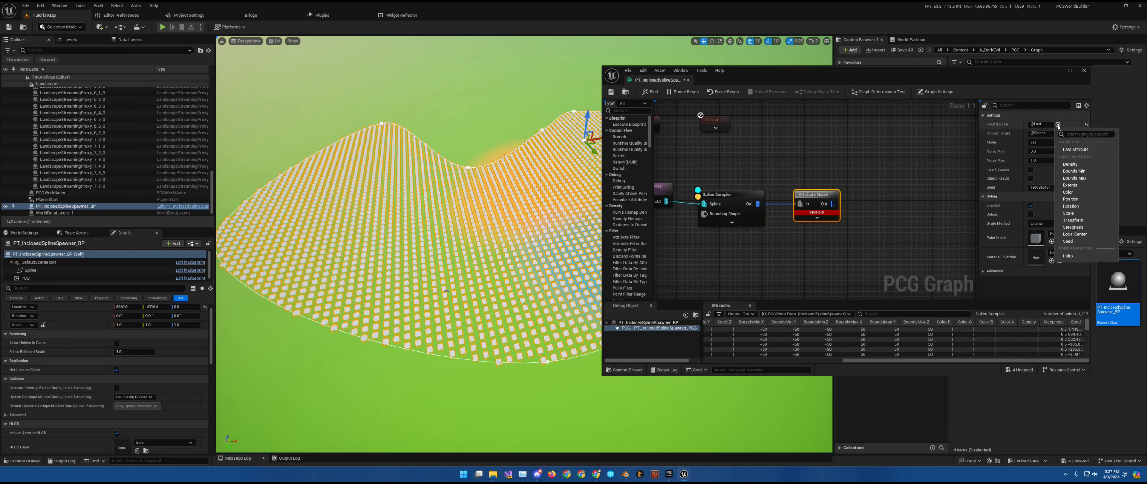
click(1083, 165)
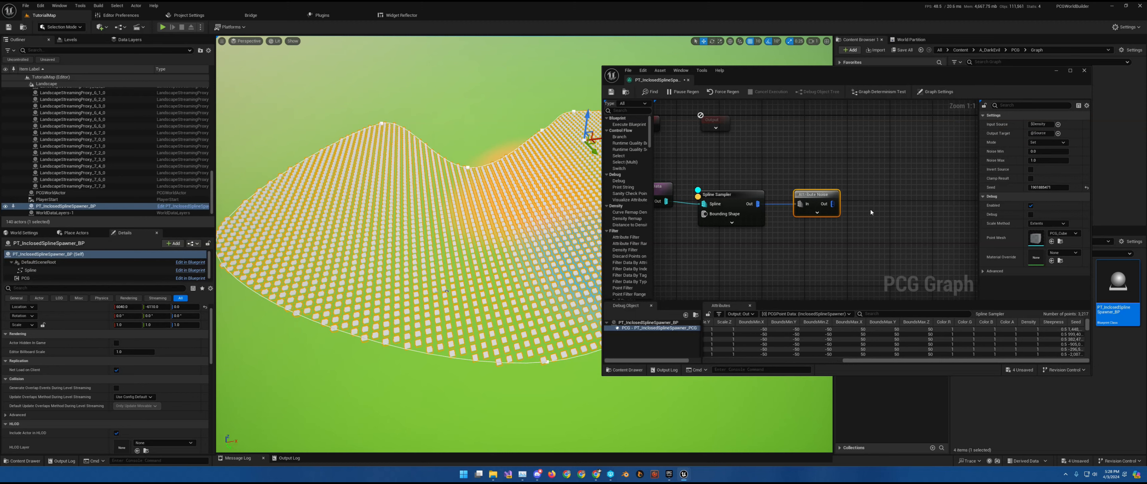
Turn on inspection and debug display for the Attribute Noise node and turn off the Spline Sampler's debug display.
key(a)
key(d)
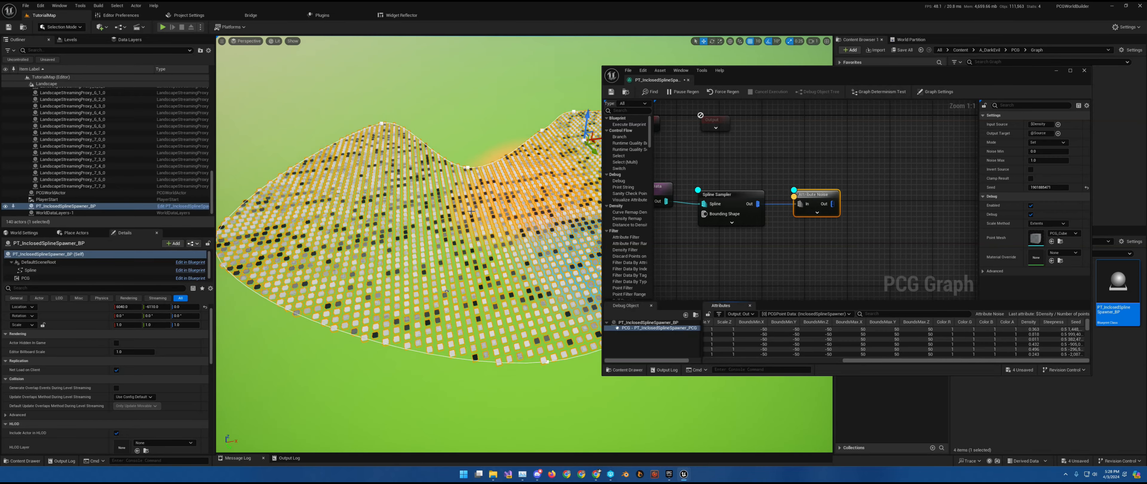
click(733, 195)
key(a)
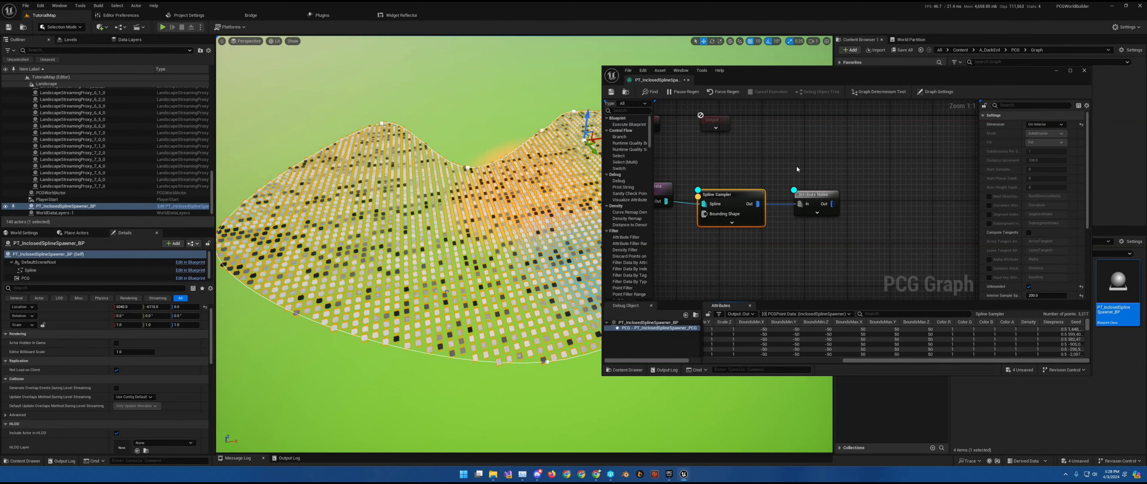
click(817, 196)
key(a)
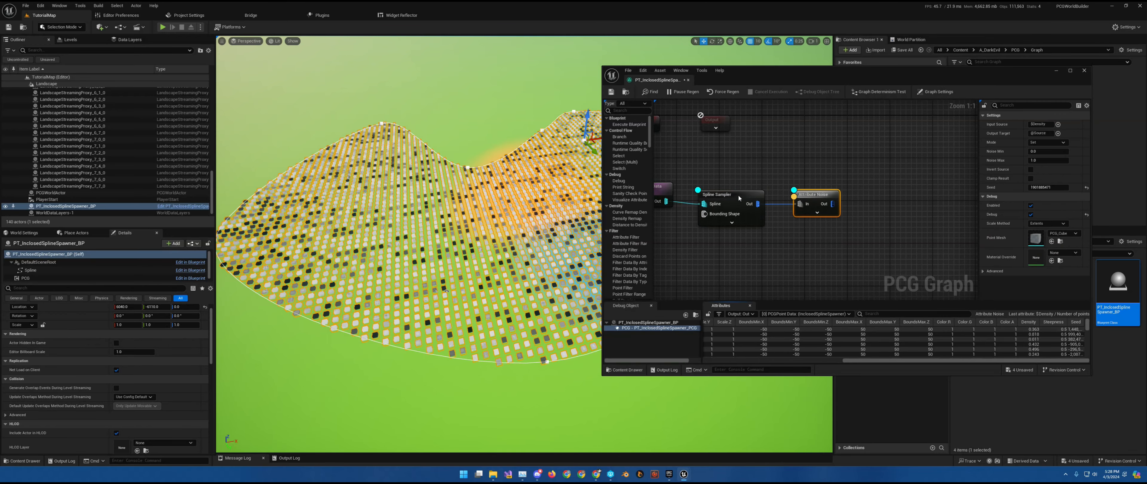
click(731, 203)
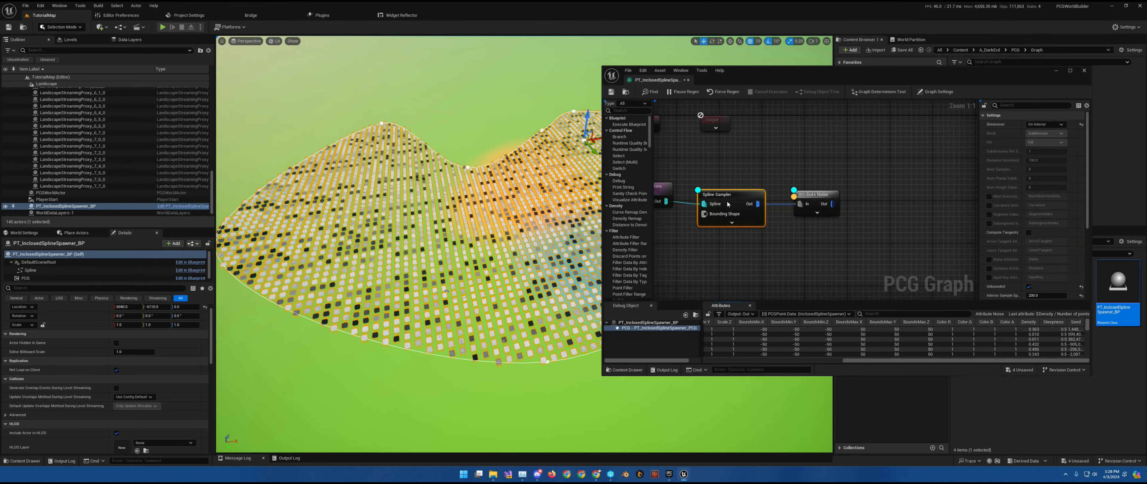
key(d)
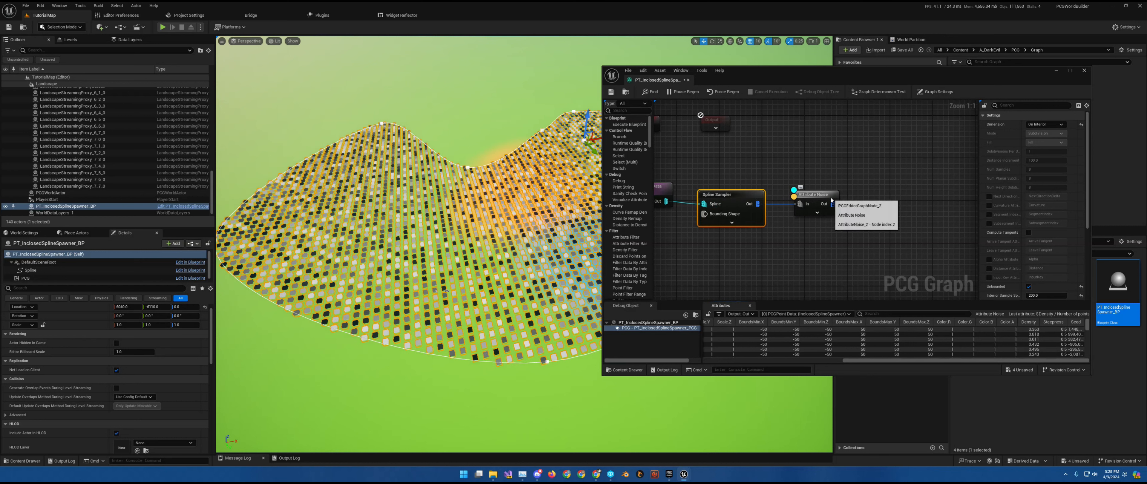
right_drag(509, 242, 568, 228)
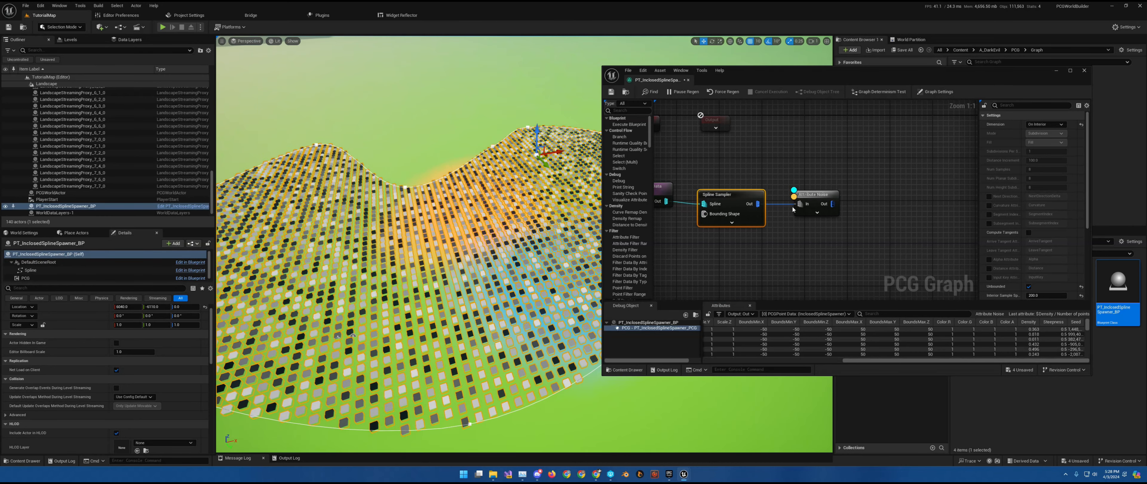
Try Noise Min values of 1 and 0.5 on the Attribute Noise node, and return it to 0.
click(826, 195)
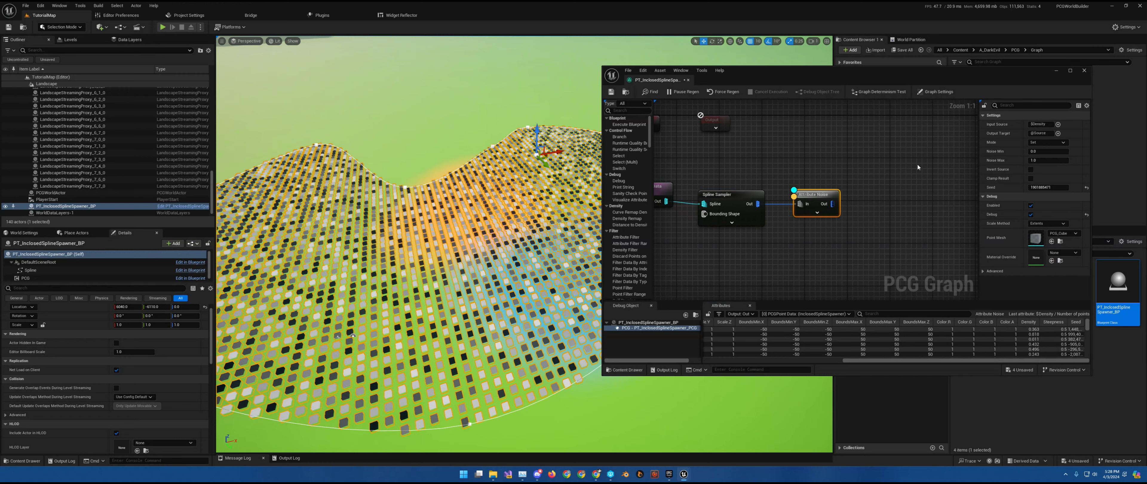
right_drag(517, 227, 558, 260)
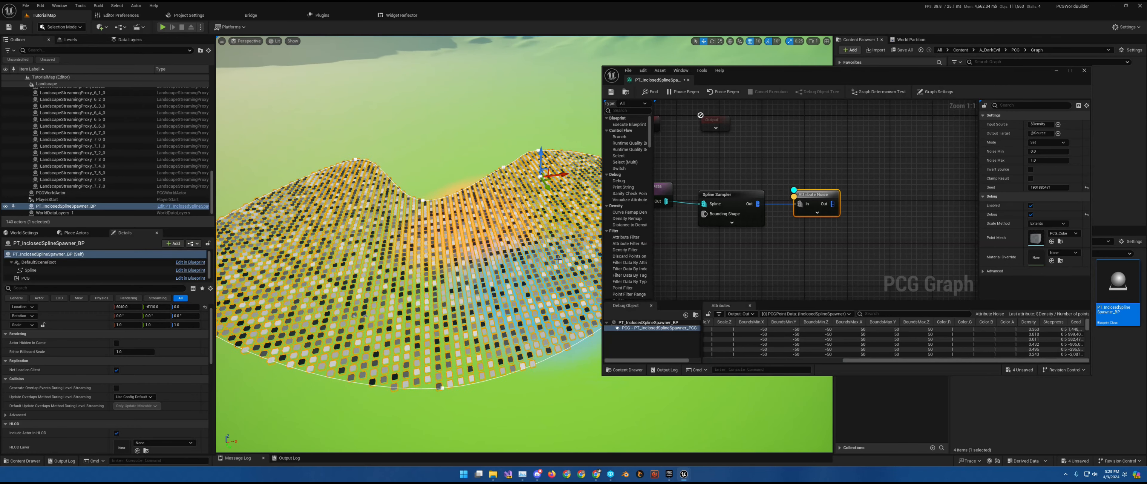
click(1049, 151)
text(1)
key(Return)
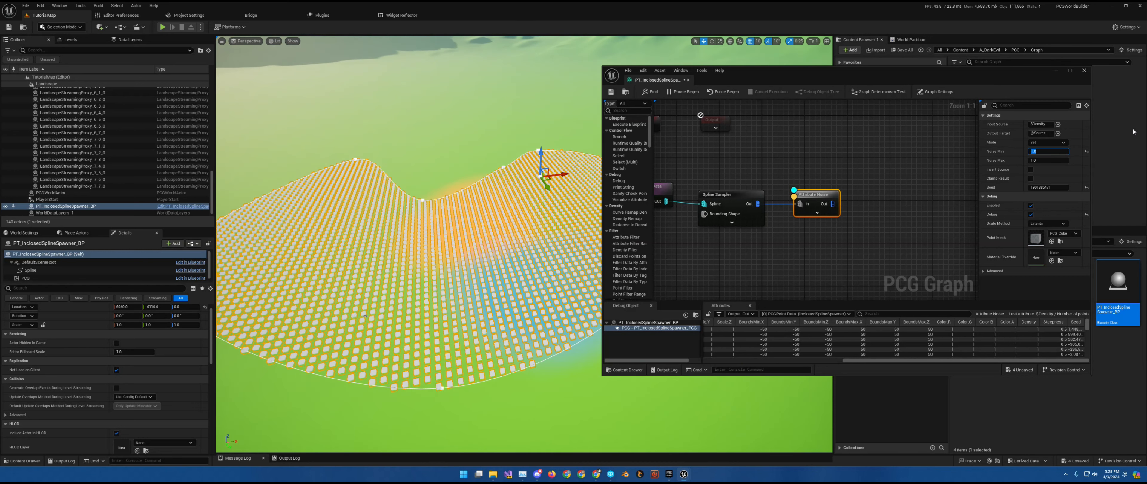
text(0.5)
key(Return)
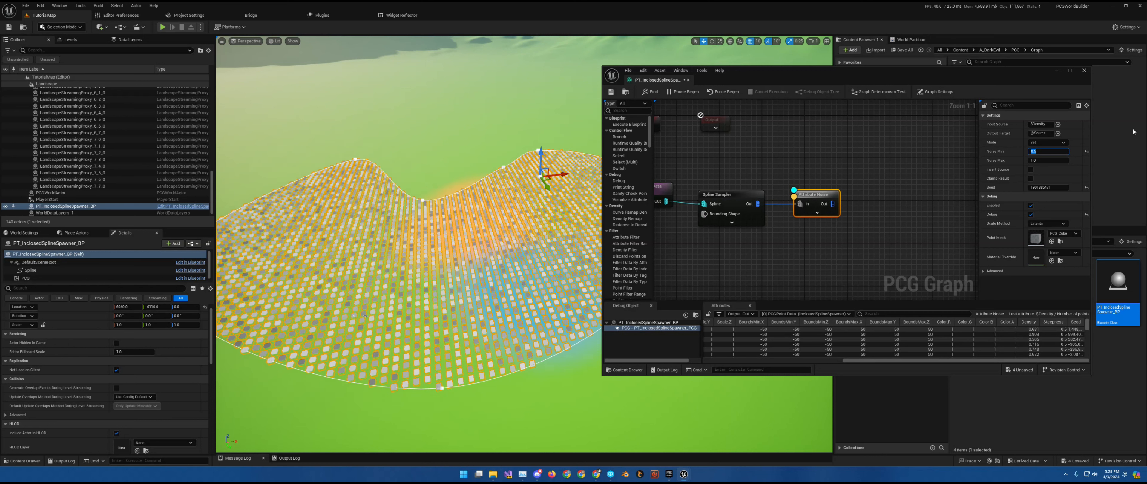
text(0)
key(Return)
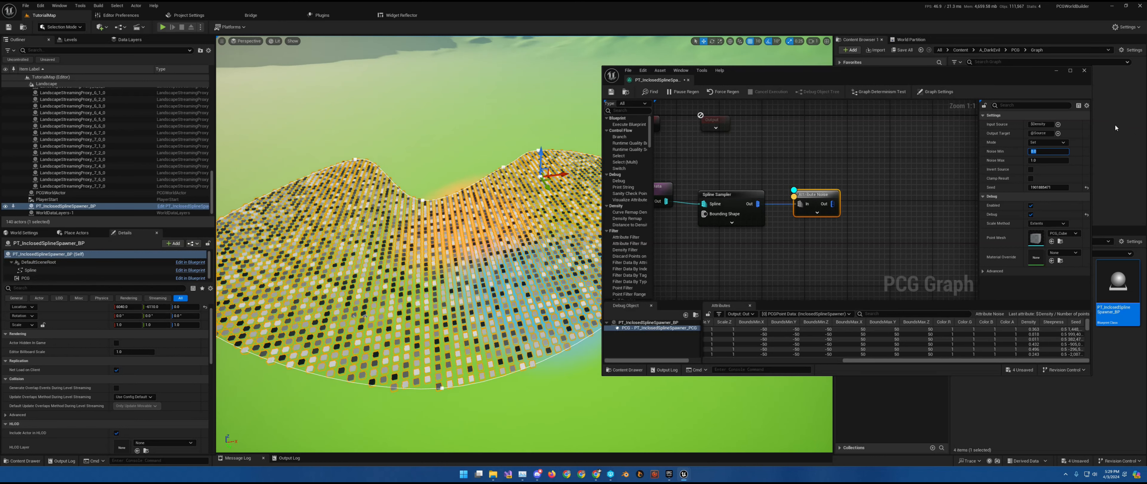
Try a Noise Max of 0.5 on the Attribute Noise node and return it to 1.
click(1038, 161)
text(0.5)
key(Return)
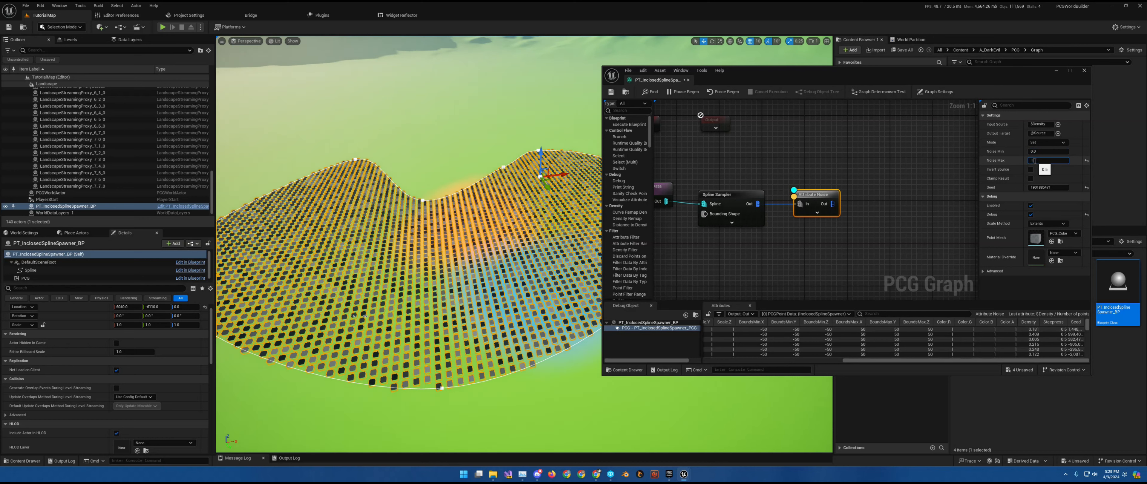
click(1034, 160)
text(1)
key(Return)
click(1030, 160)
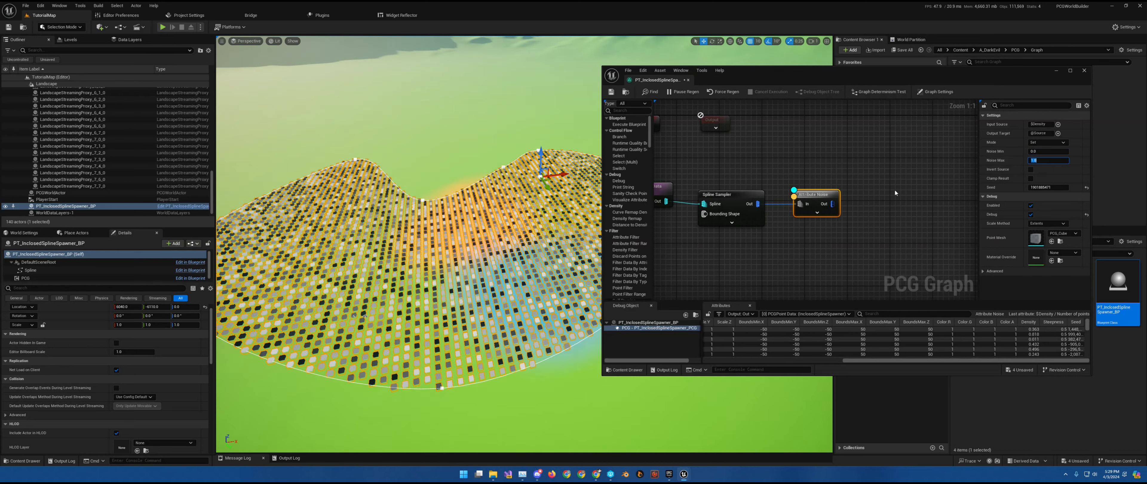
Add a Density Filter node fed by the Attribute Noise output and place it close beside that node.
right_drag(906, 189, 838, 196)
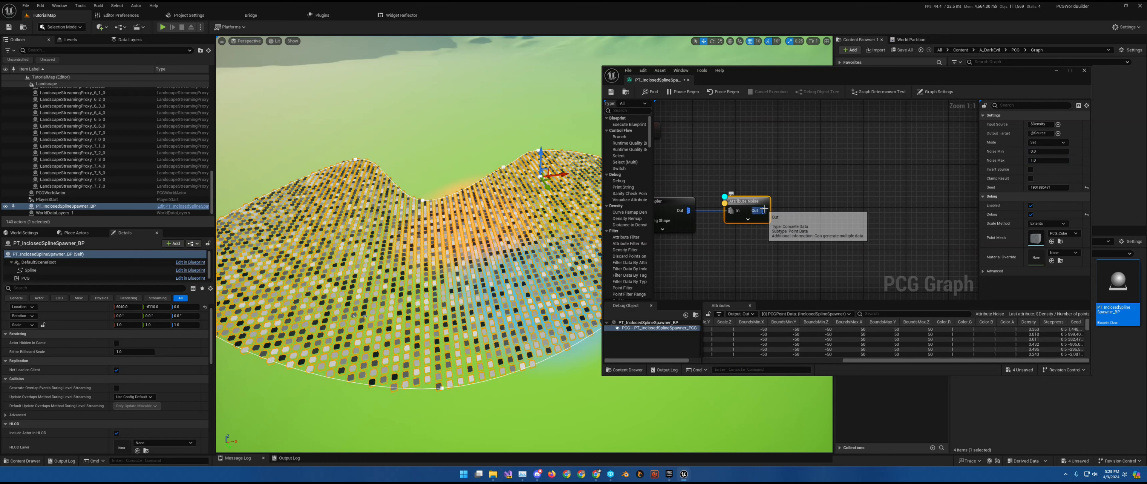
drag(763, 211, 821, 206)
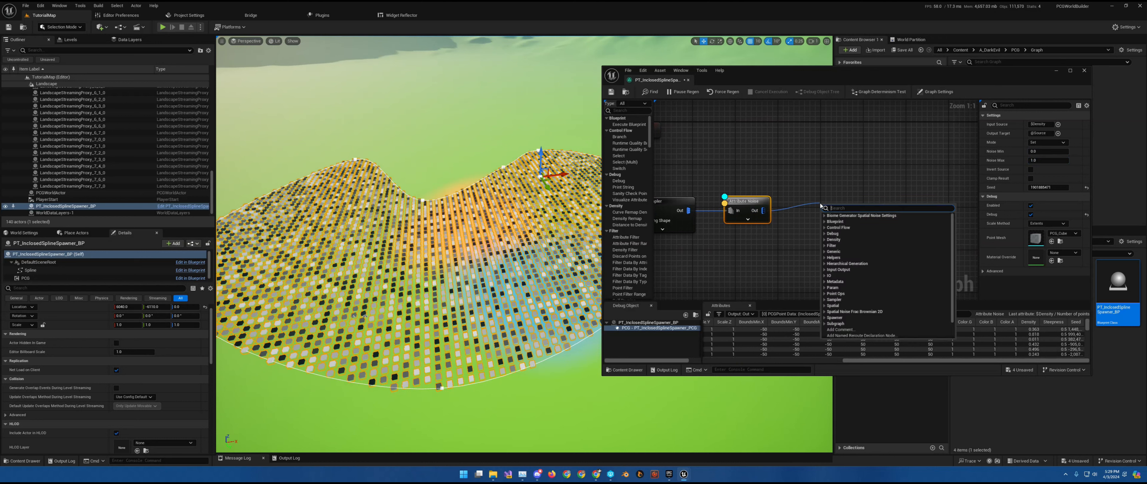
text(Dens)
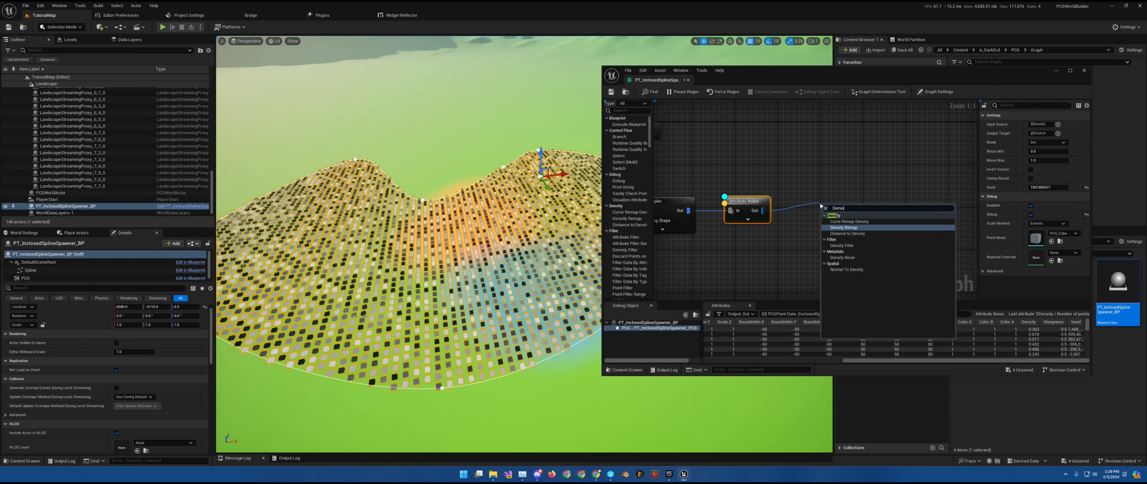
text(i)
click(853, 246)
drag(834, 202, 800, 207)
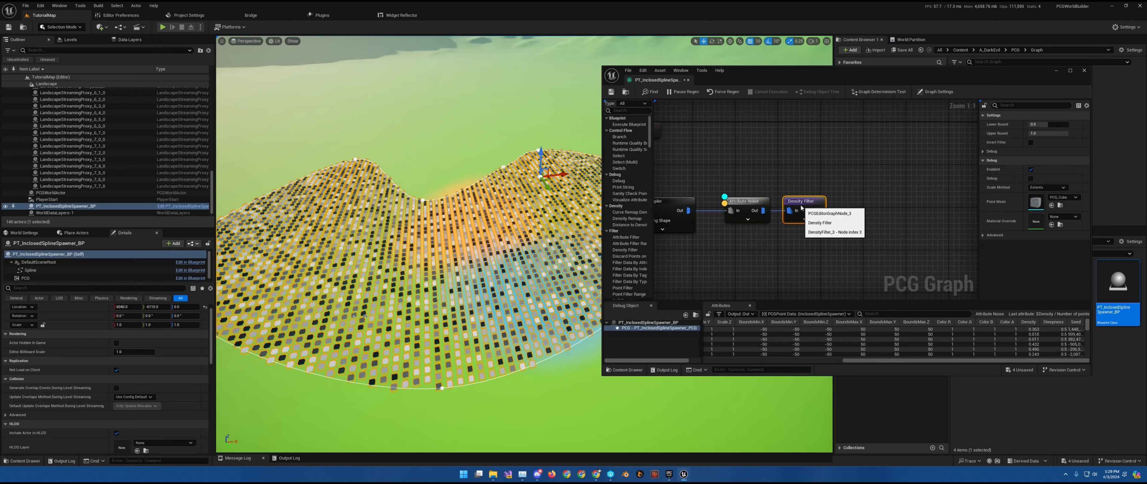
right_drag(881, 187, 846, 200)
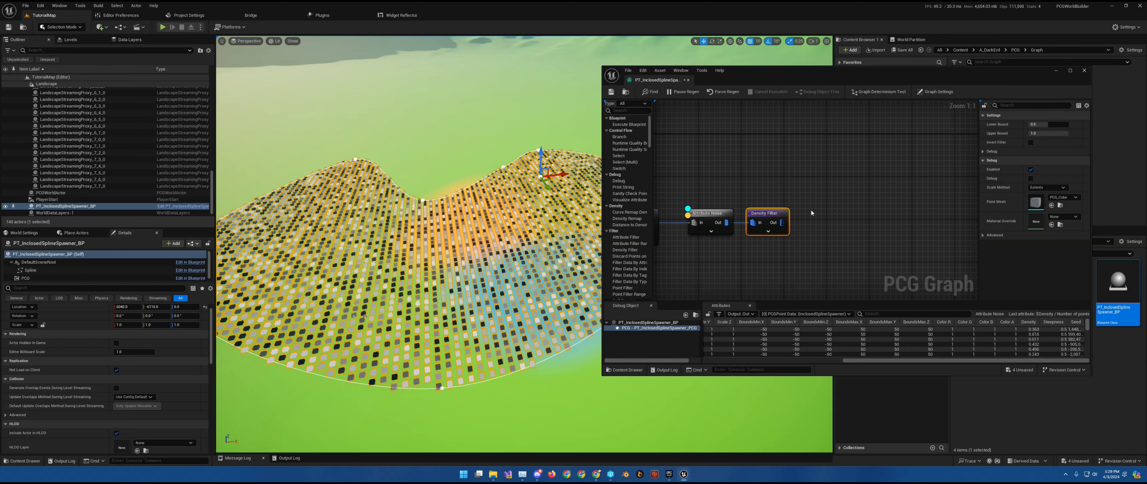
Switch point inspection and debug display from the Attribute Noise node to the Density Filter.
click(701, 213)
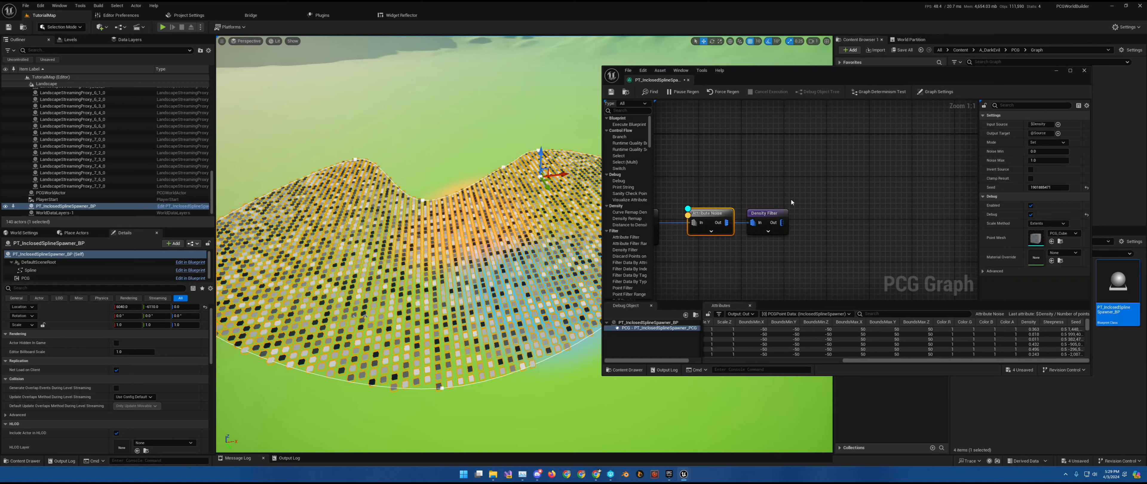
key(a)
key(d)
click(780, 214)
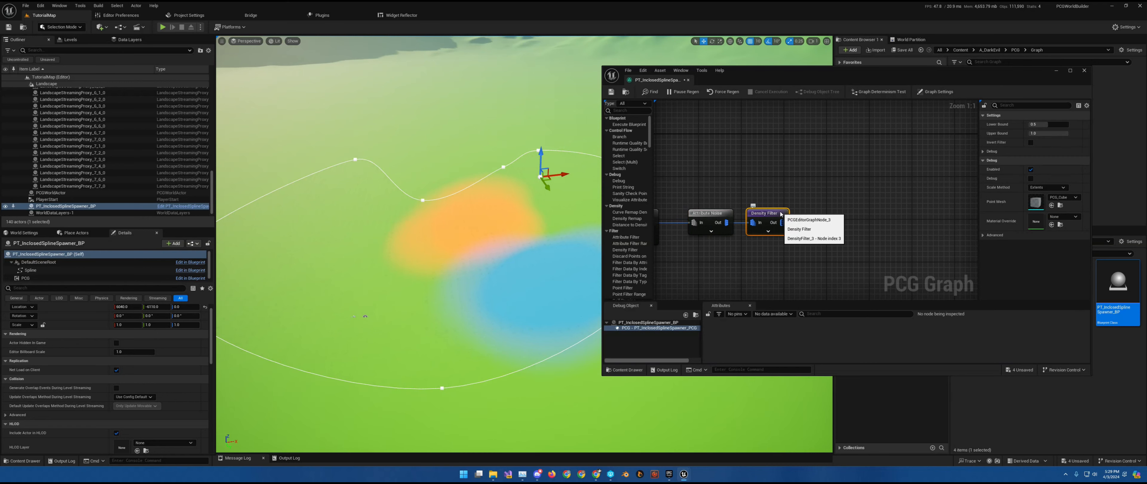
key(a)
key(d)
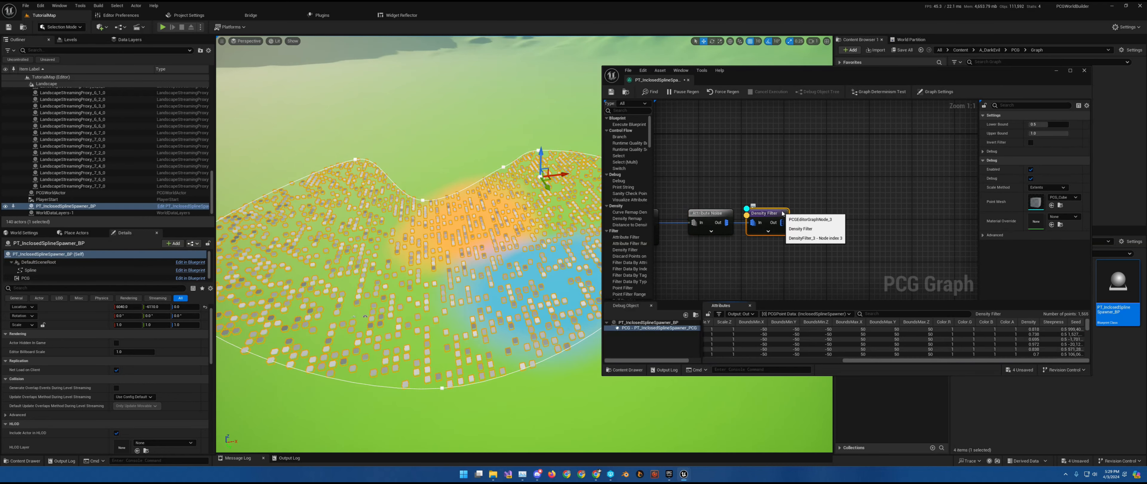
Toggle the Density Filter's Invert Filter option on and off to compare the remaining points.
click(1031, 143)
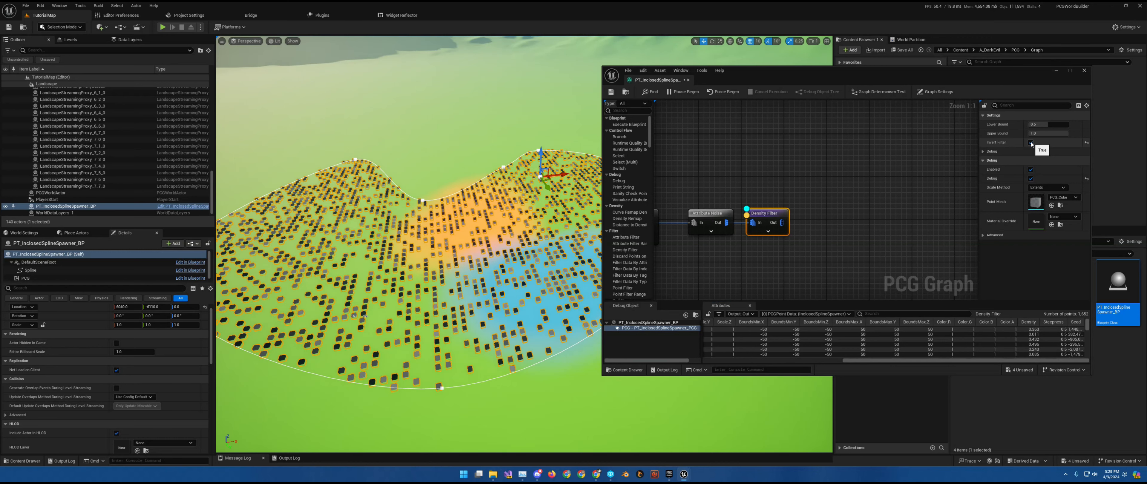
click(1030, 143)
click(1030, 142)
click(1030, 143)
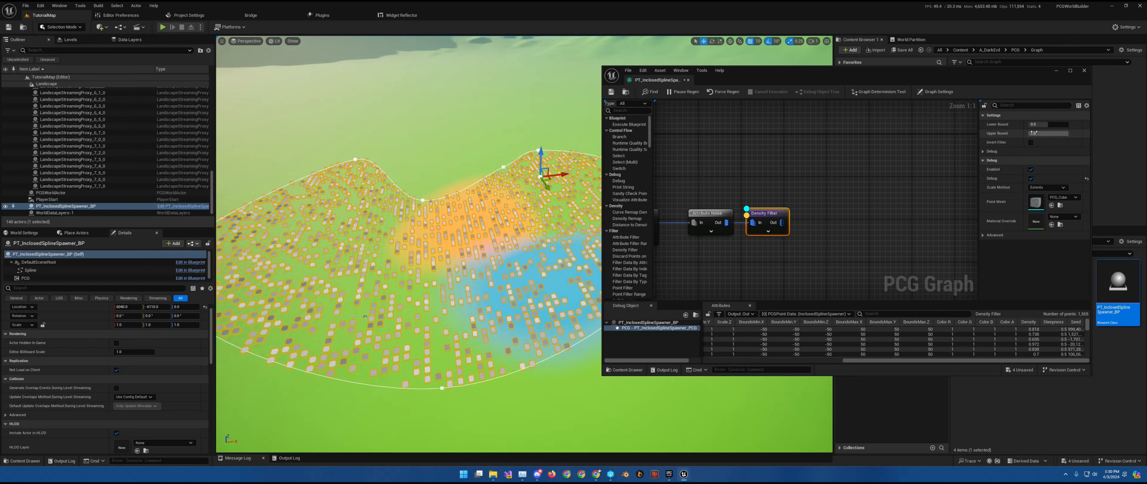
Lower the Density Filter's lower bound to about 0.3 and move the graph window clear of the content browser.
drag(1046, 124, 1032, 124)
drag(769, 213, 802, 215)
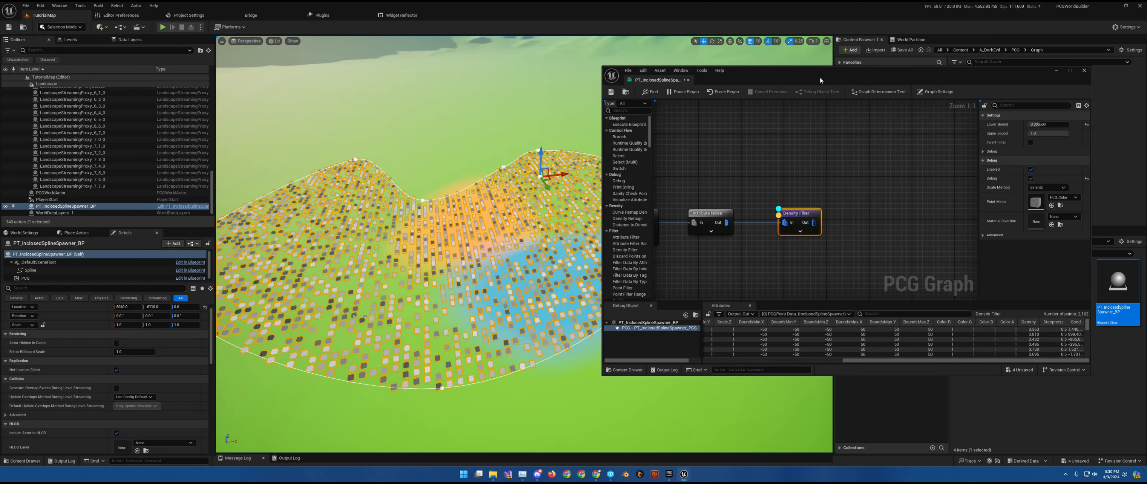
drag(819, 76, 544, 81)
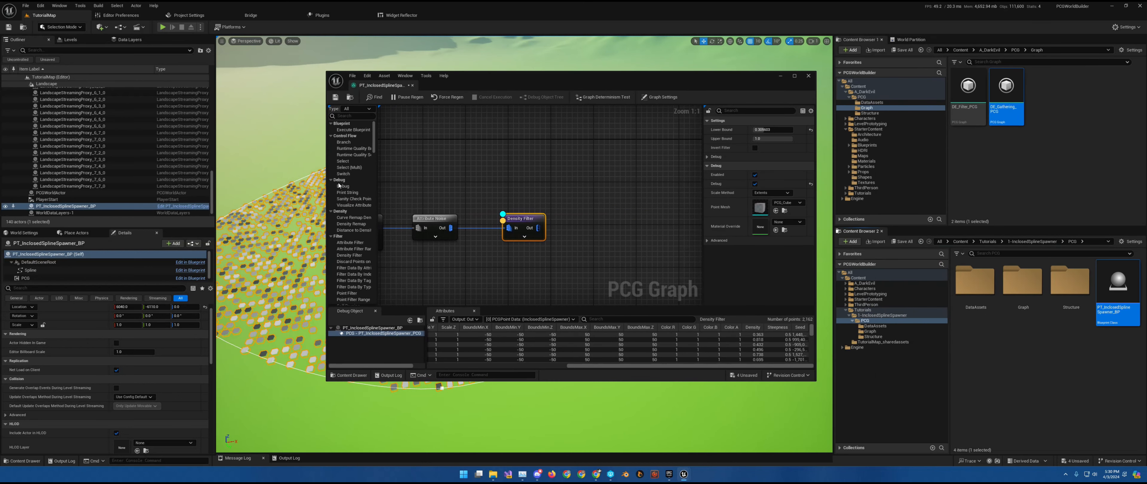
Open the PT_InclosedSplineSpawner_BP blueprint alongside the PCG graph, return to the graph and expand the Density Filter node's override pins.
double_click(1118, 285)
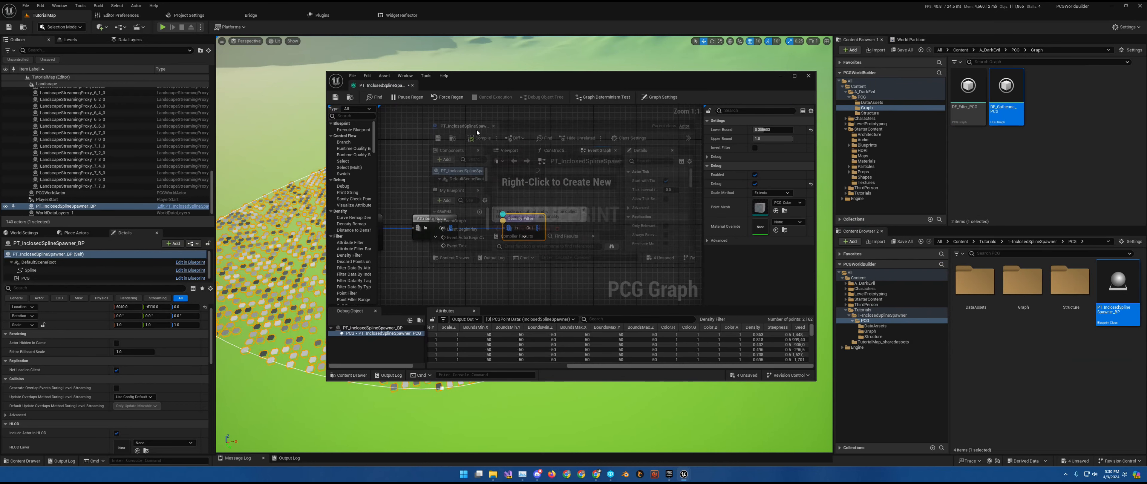
click(392, 85)
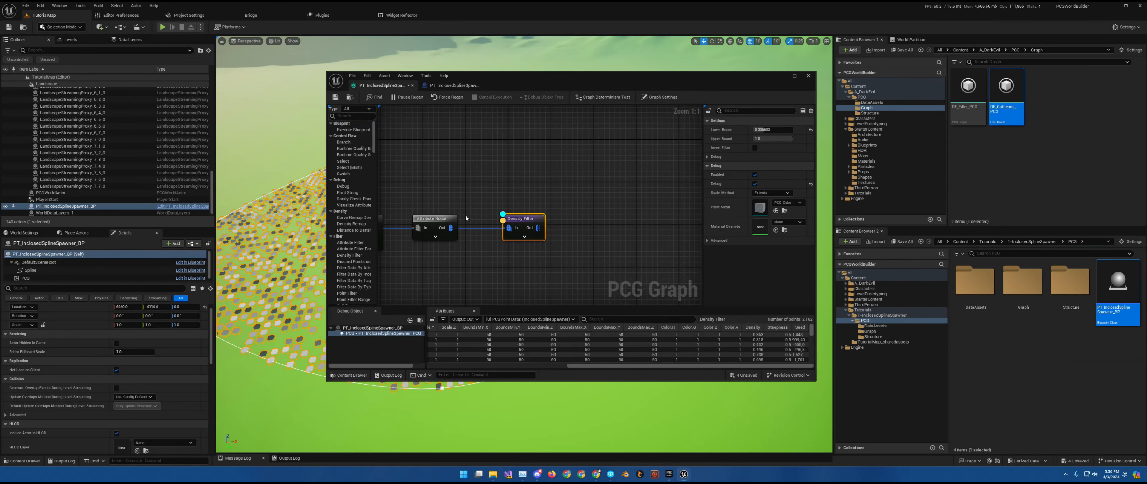
click(524, 237)
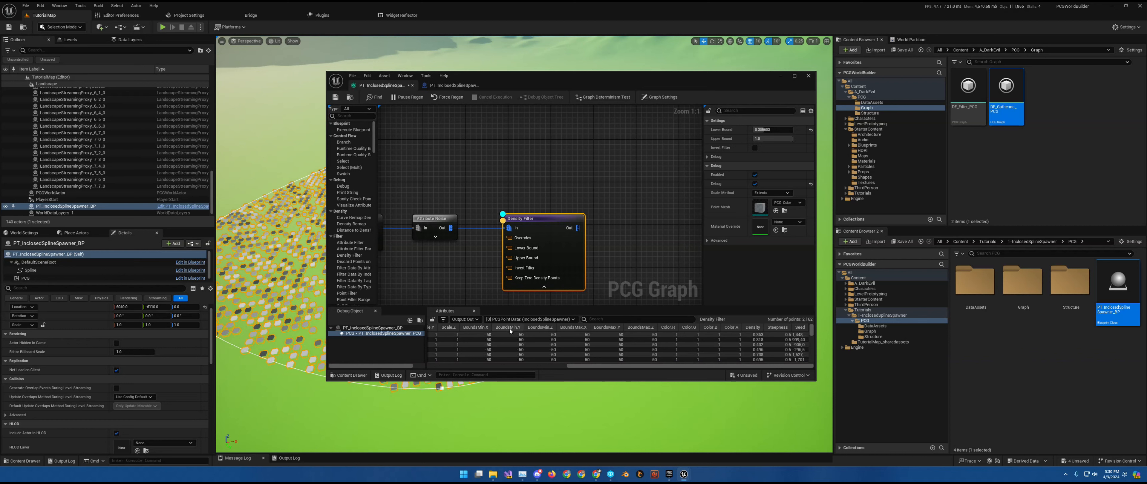
Add a Get Actor Property node below Attribute Noise, keeping its Actor Filter on Self.
right_drag(483, 275, 551, 211)
right_click(499, 212)
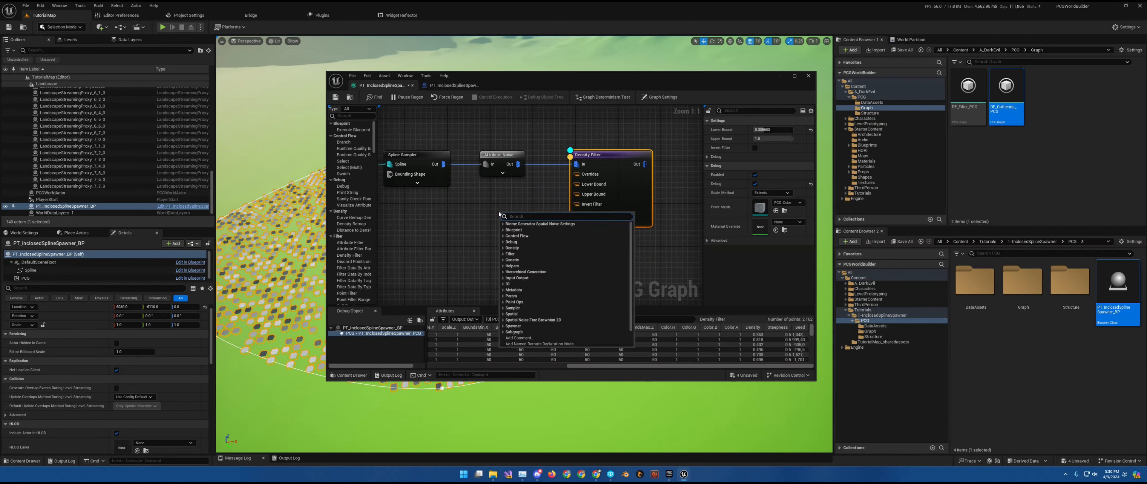
text(get)
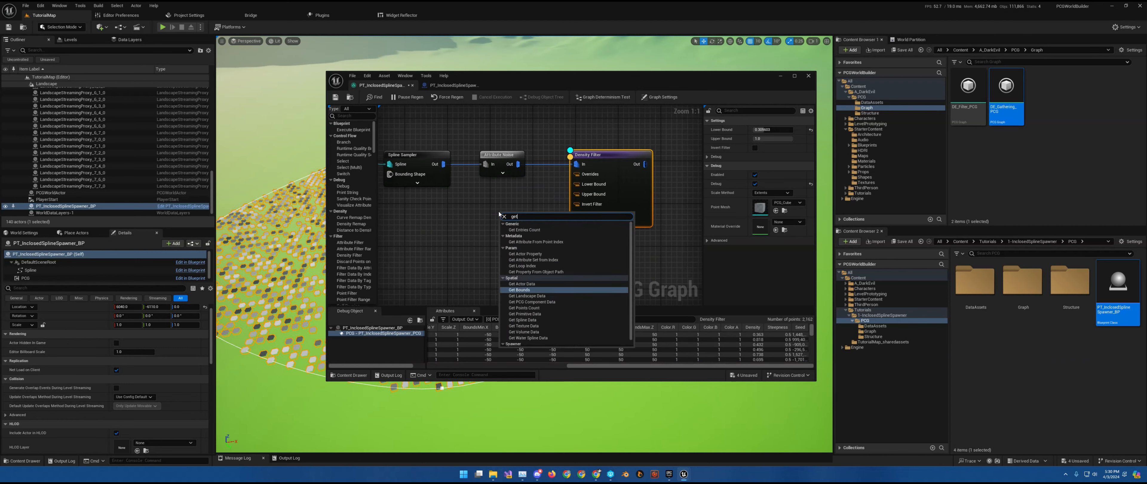
text(actor)
key(Return)
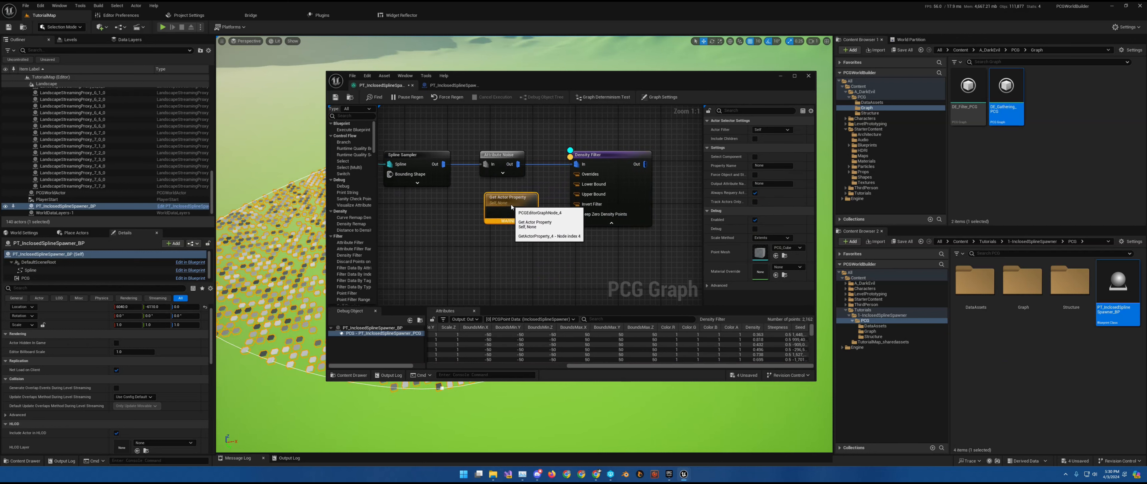
click(775, 130)
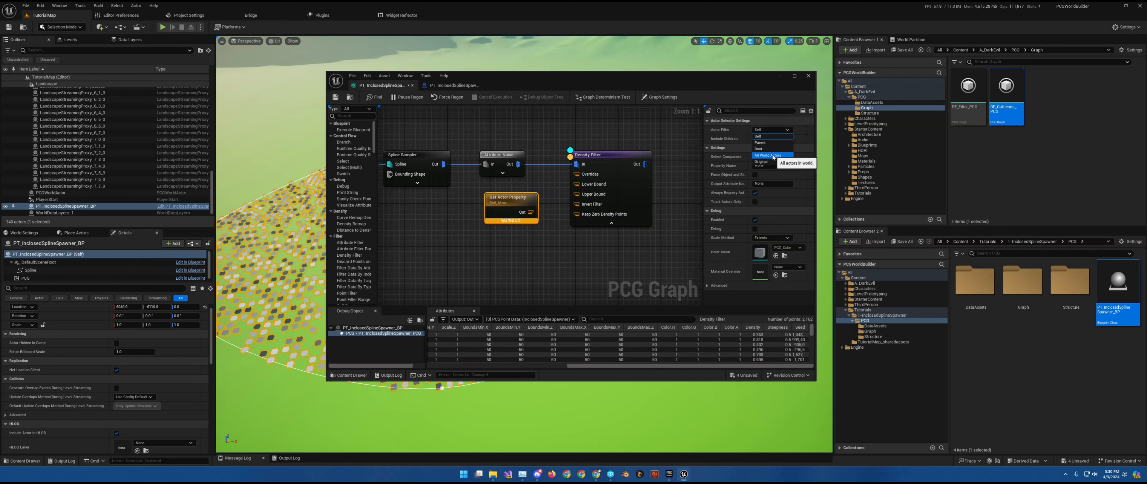
click(782, 134)
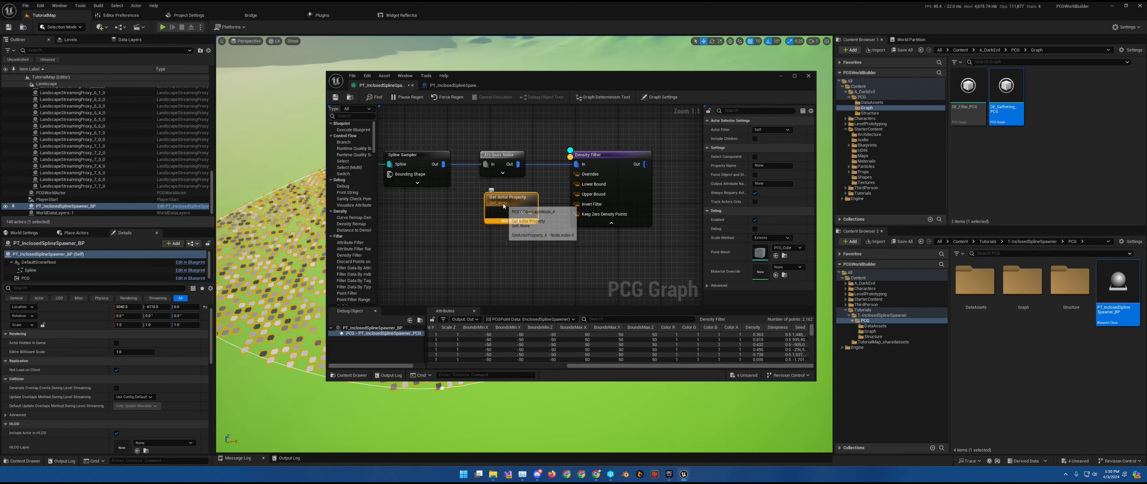
mouse_move(508, 224)
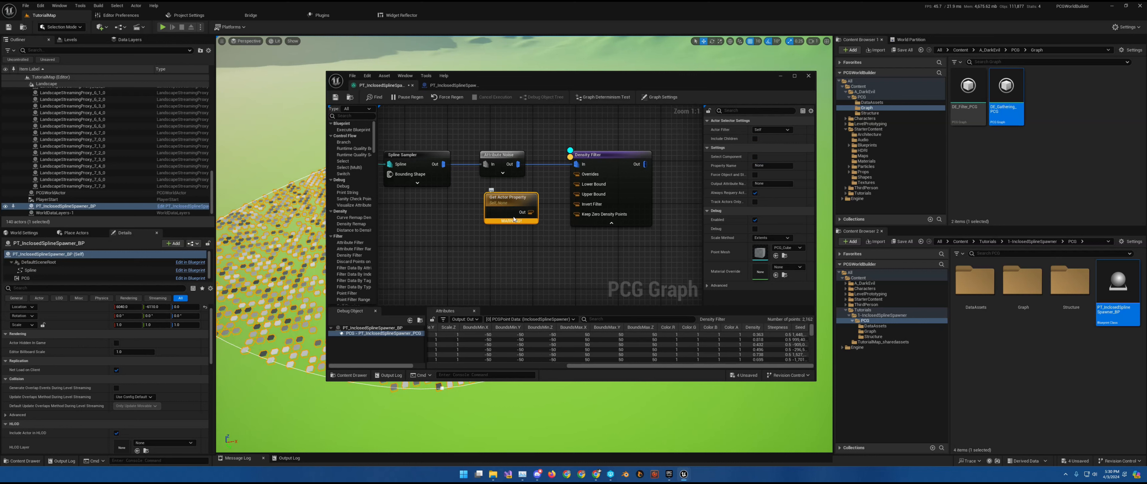
Create a Float variable named Density in the spawner blueprint, compile it and save it.
click(453, 86)
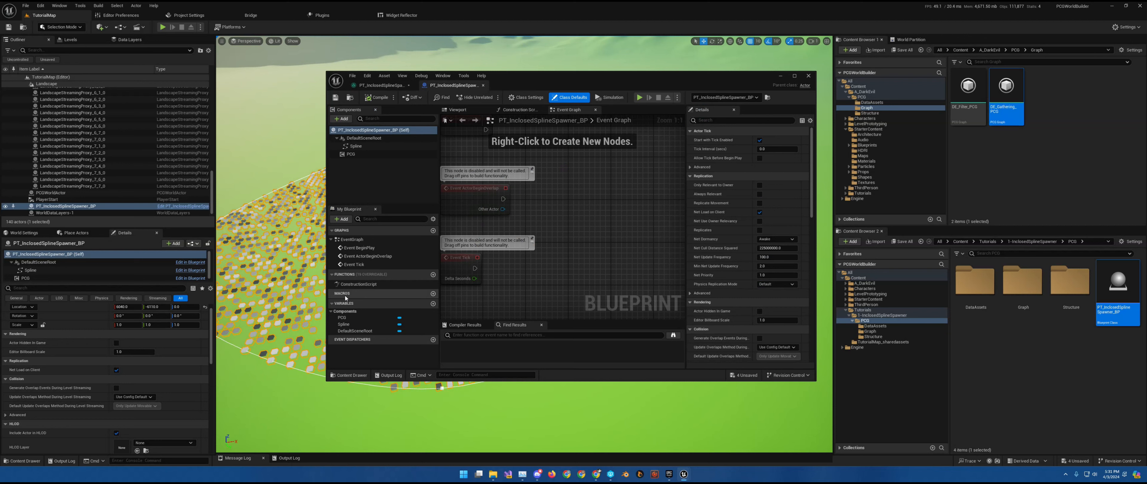
click(434, 304)
text(Density)
key(Return)
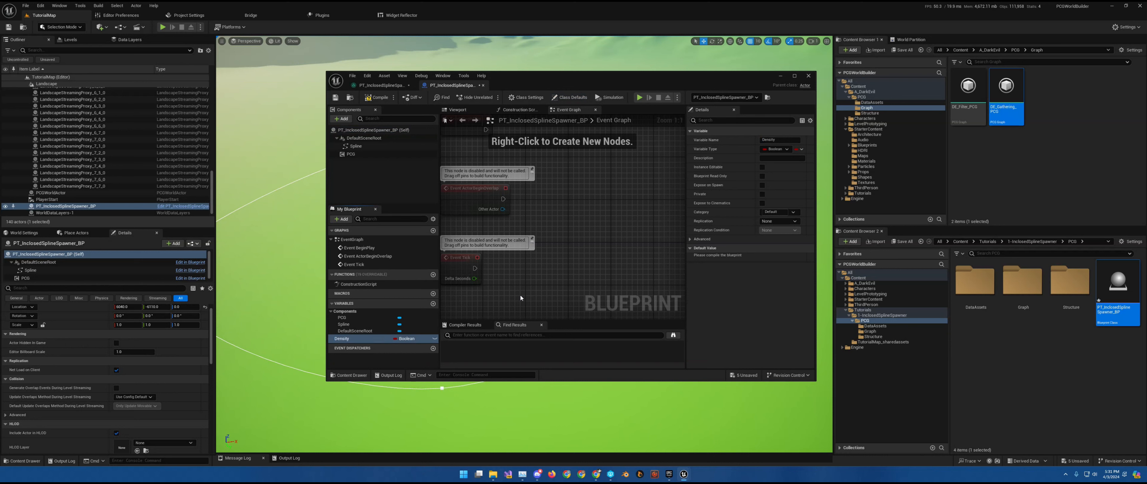
click(414, 340)
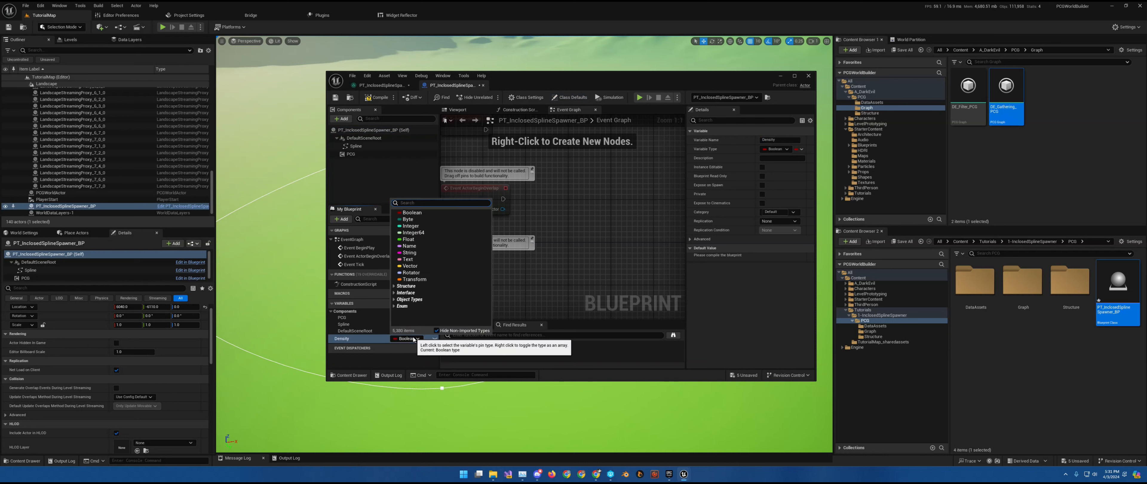
click(408, 239)
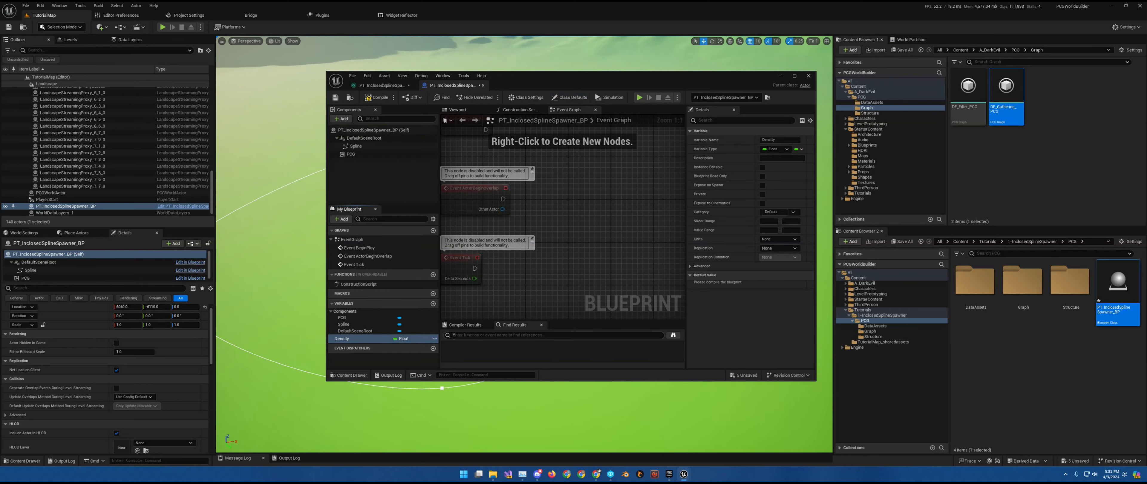
click(377, 98)
click(336, 99)
Shift the Get Actor Property node slightly in the PCG graph and set its Property Name to Density.
click(381, 85)
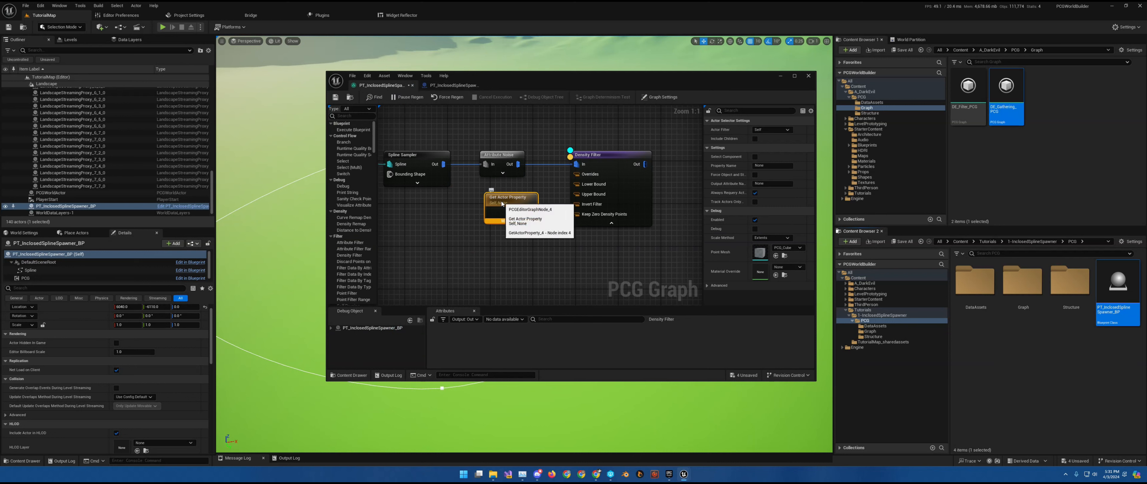
drag(510, 225, 499, 225)
click(773, 165)
text(Density)
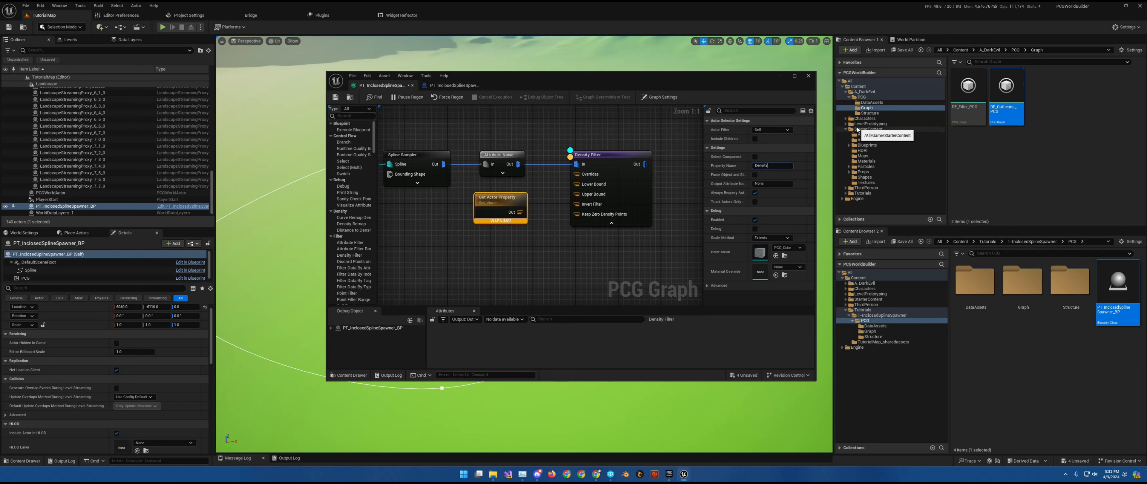
key(Return)
mouse_move(509, 224)
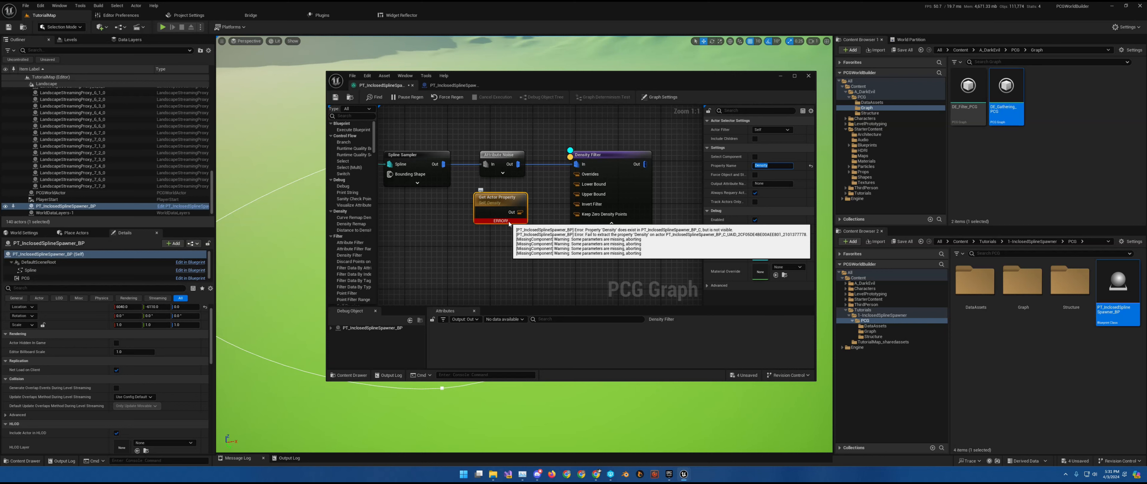
Make the blueprint's Density variable instance editable, compile the blueprint and save it.
click(454, 85)
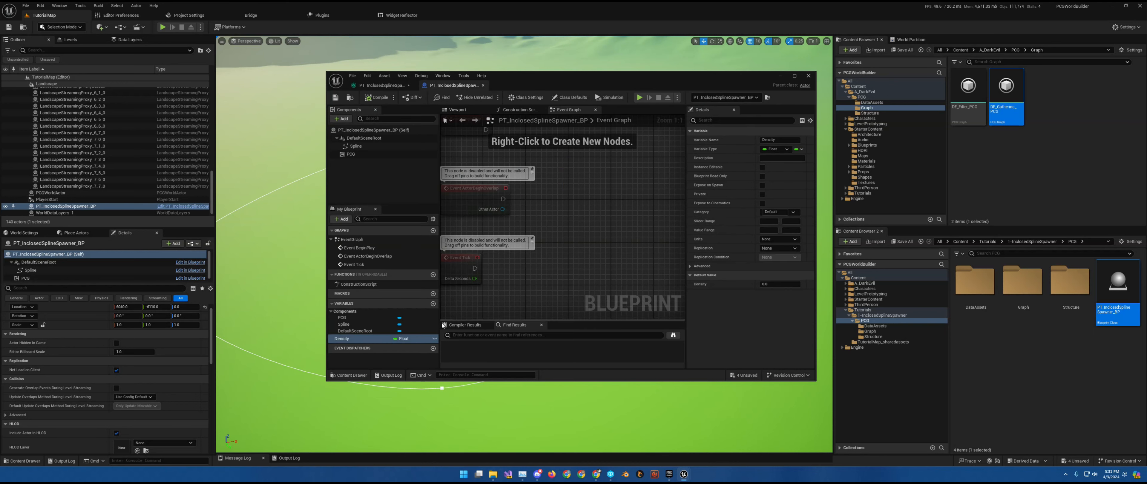
click(435, 339)
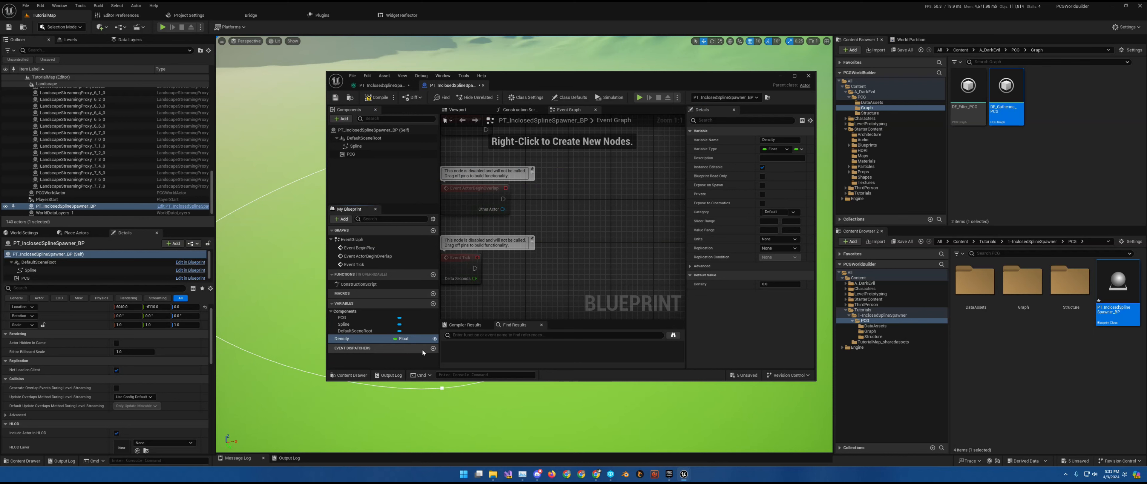
click(378, 98)
click(335, 98)
Connect the Get Actor Property output to the Density Filter's Lower Bound and move the node closer to the filter.
click(381, 85)
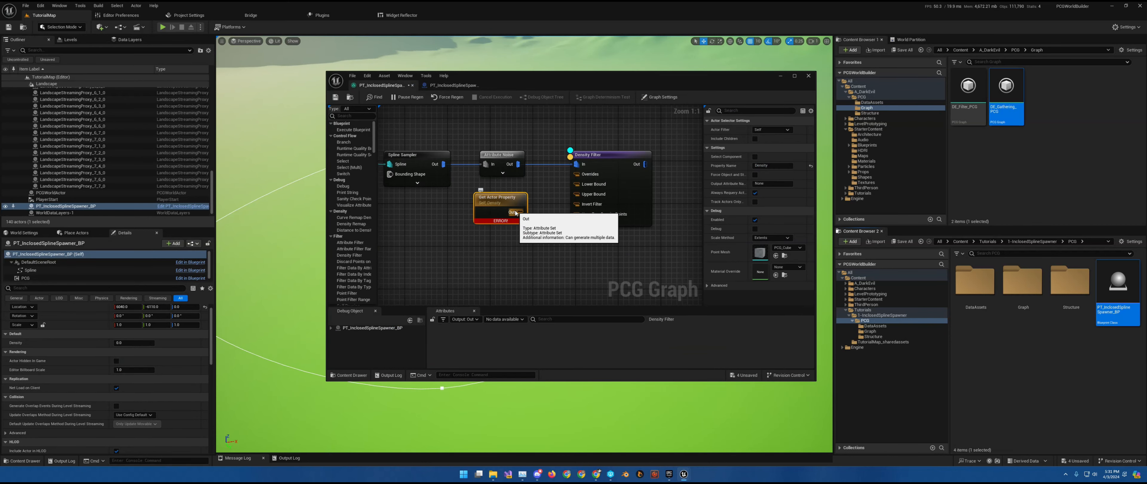
right_click(505, 203)
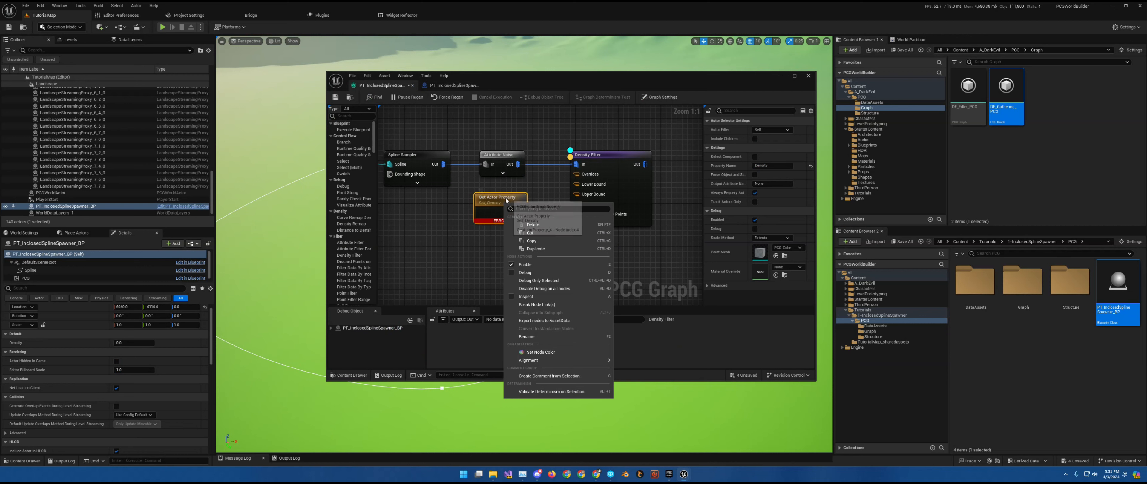
click(507, 201)
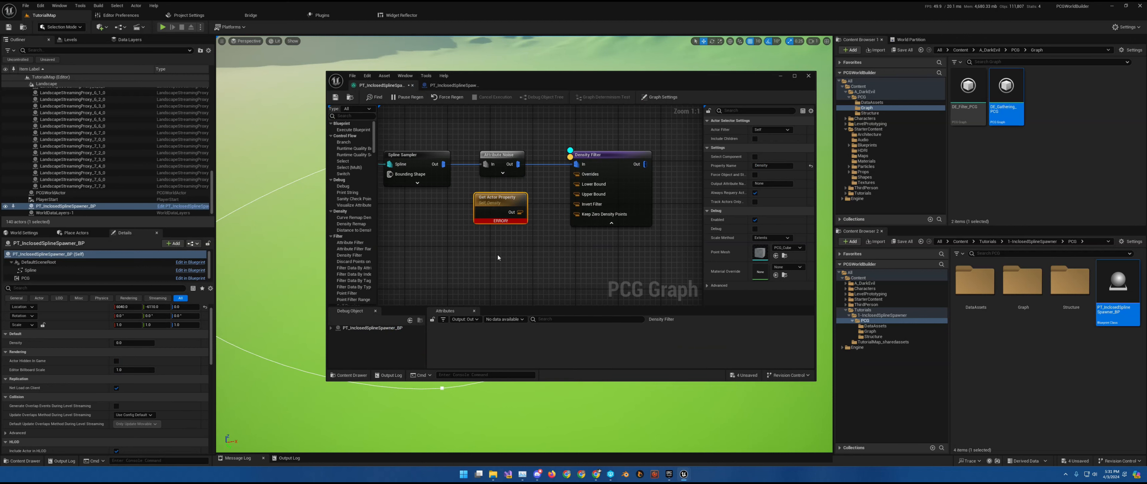
drag(520, 212, 576, 184)
drag(503, 204, 523, 193)
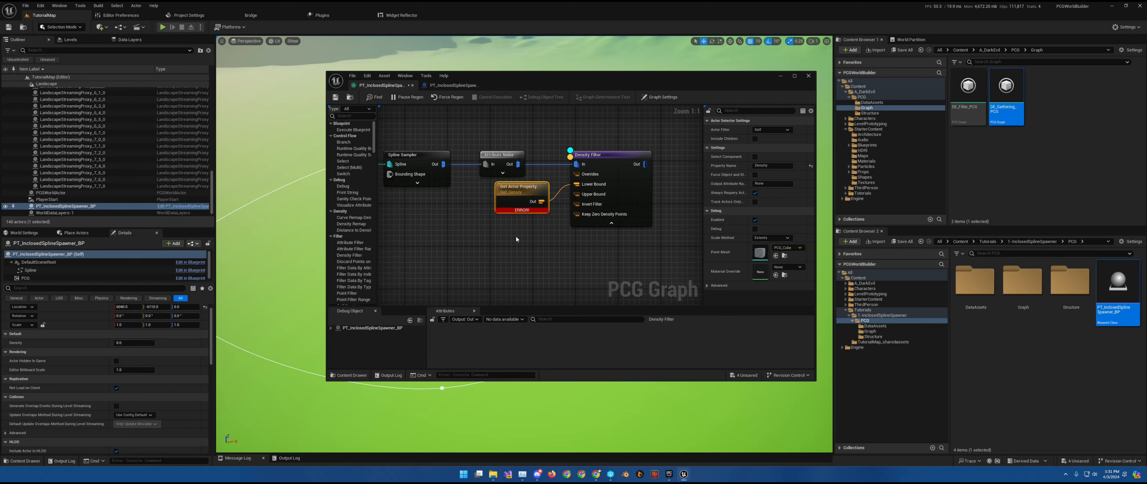
Choose the spawner's PCG component as the debug object and move the graph window clear of the viewport.
click(331, 328)
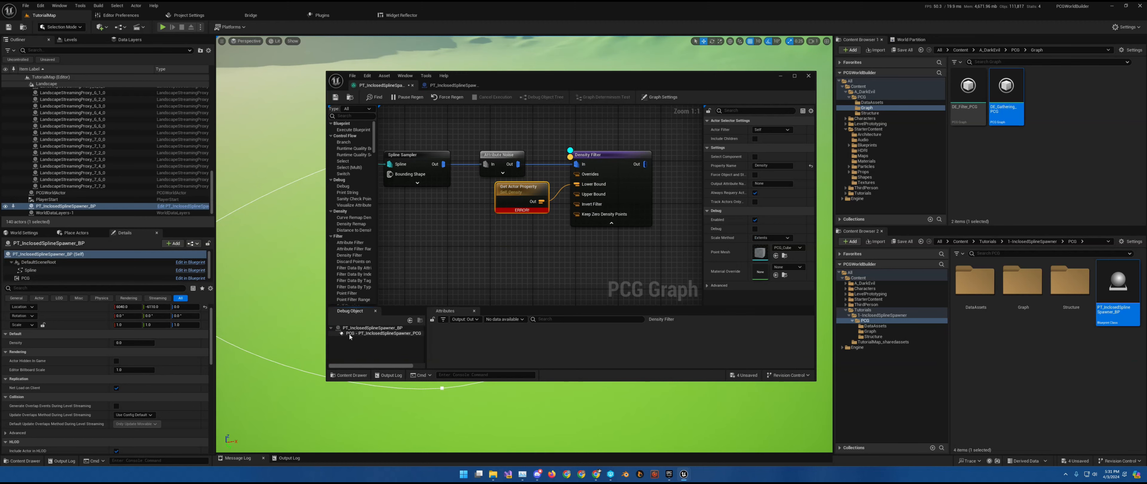
click(351, 334)
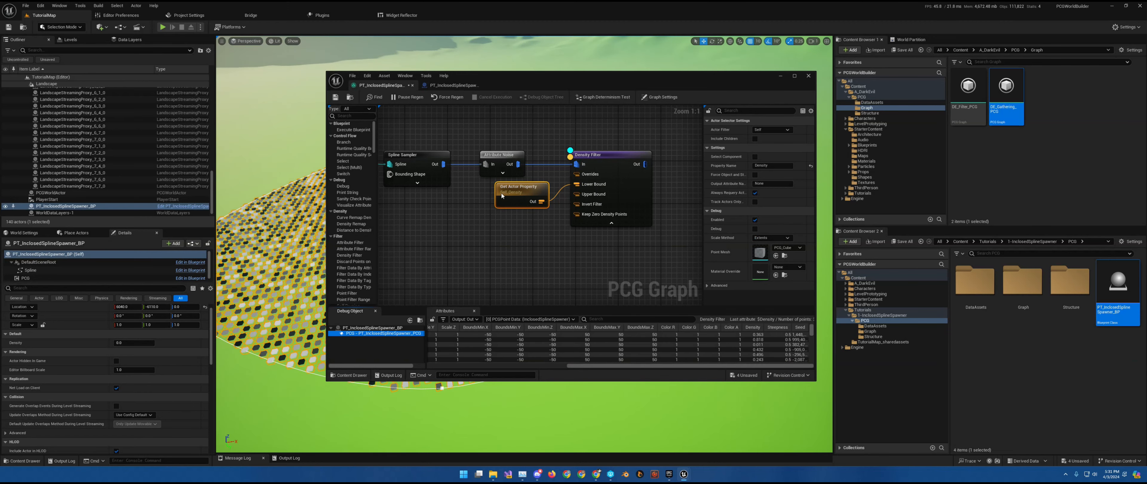
drag(610, 89, 973, 94)
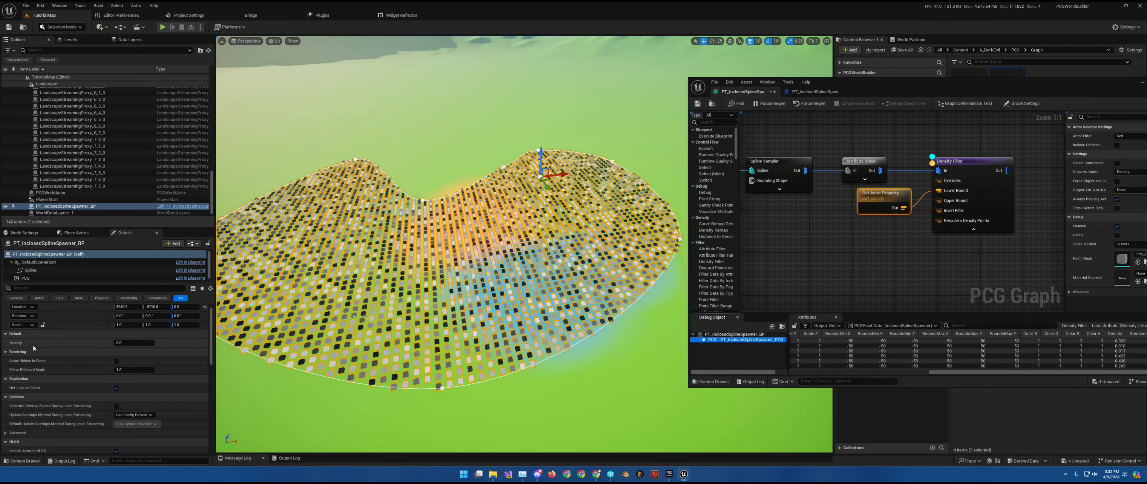
Try a Density of 0.5 on the placed spawner, return it to 0 and reselect the PCG debug object.
click(131, 343)
text(.5)
key(Return)
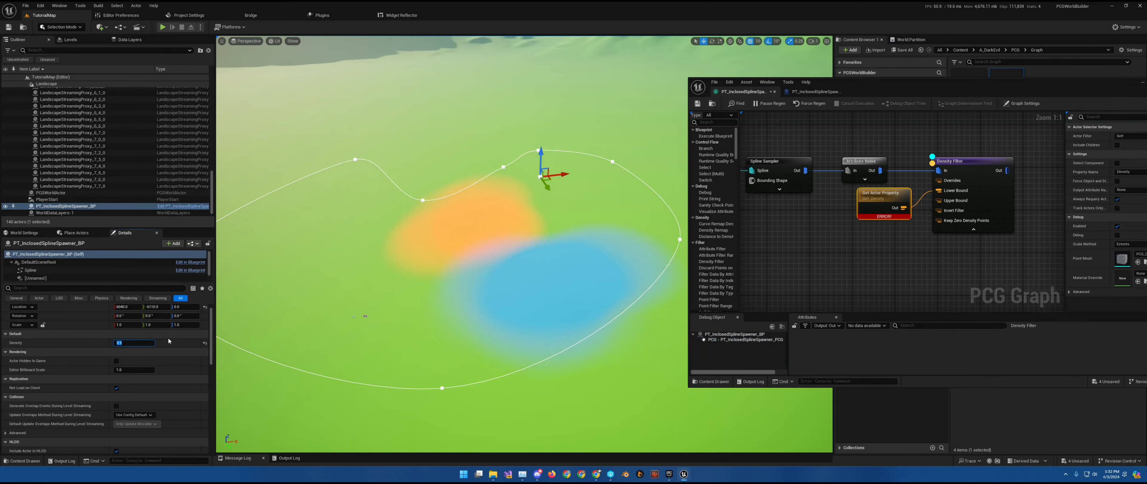
text(1)
key(Return)
click(723, 340)
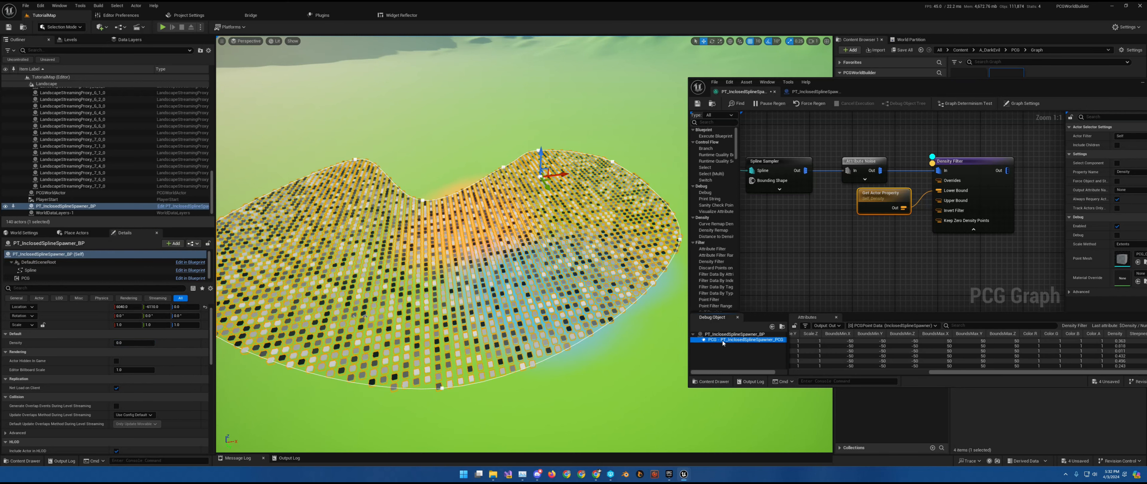
Set the placed spawner's Density to 0.5 and select its PCG component as the debug object again.
click(133, 343)
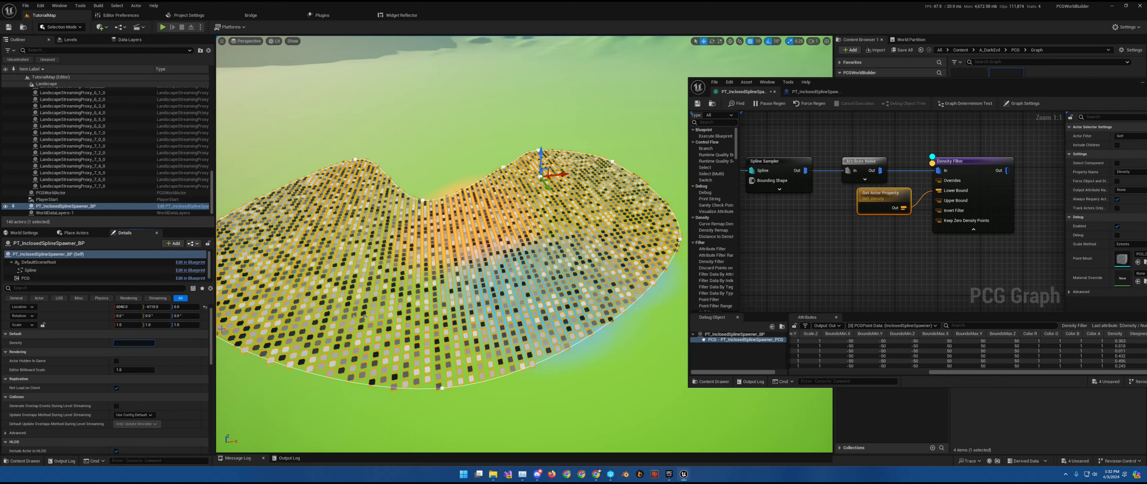
text(.5)
key(Return)
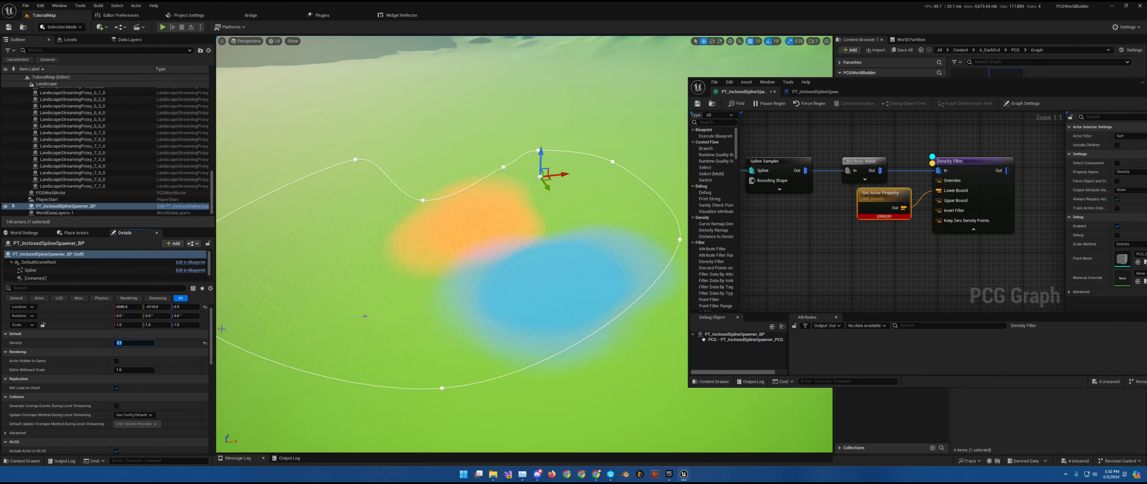
click(718, 341)
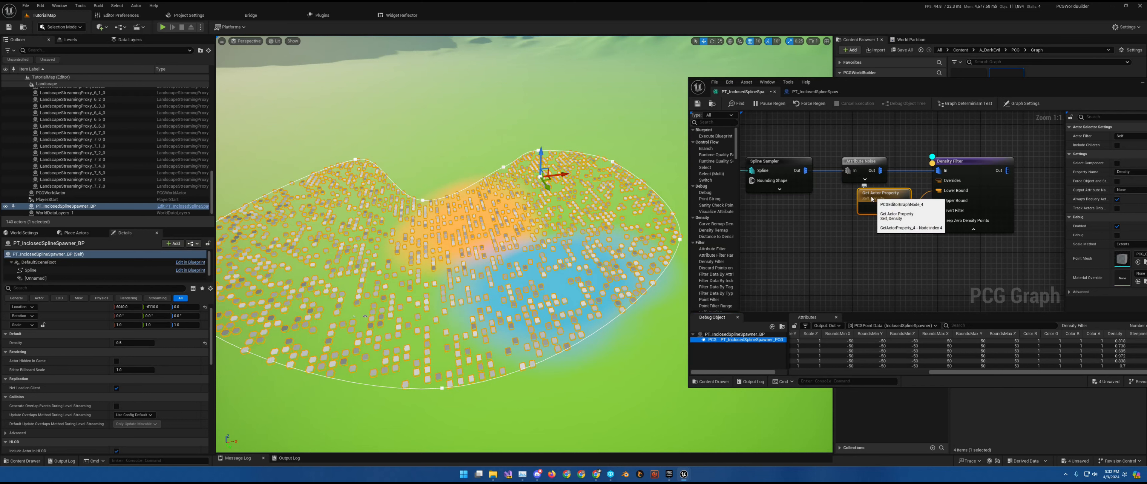
Collapse the Density Filter's unused pins, bring the graph window back over the viewport and save the graph.
click(973, 230)
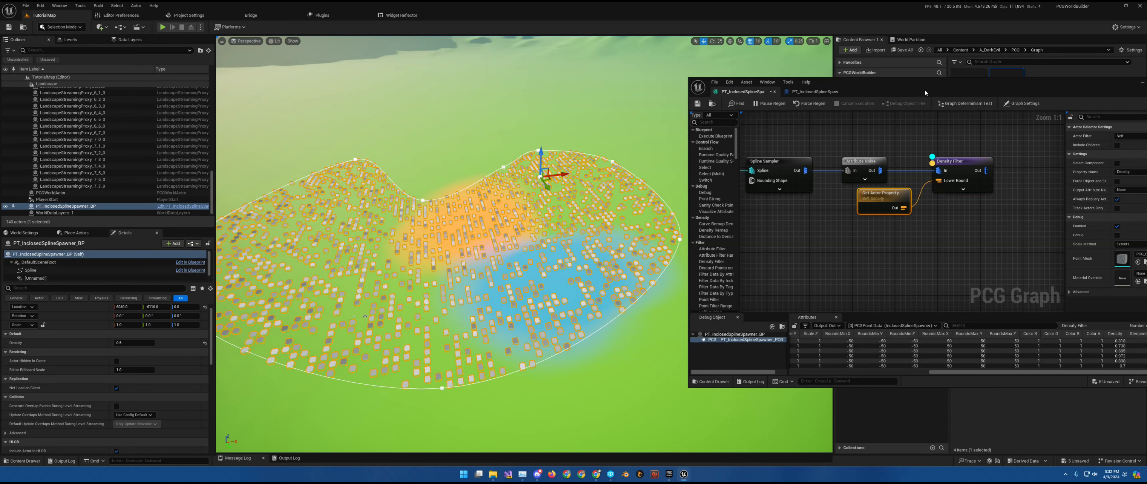
drag(925, 92, 522, 154)
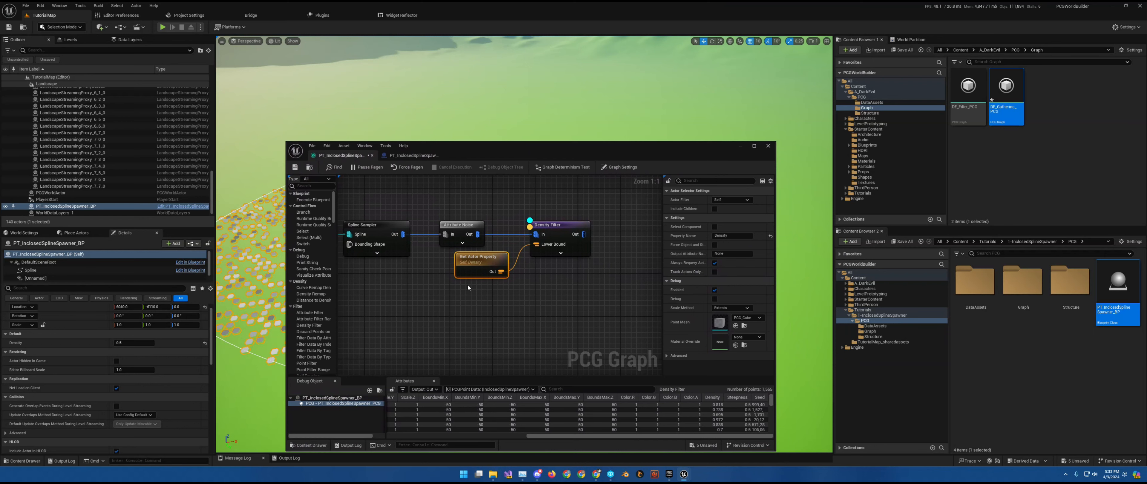
click(295, 166)
Create a user-defined structure named PT_ActorInfo_S in the tutorial's PCG Structure folder.
drag(487, 154, 478, 191)
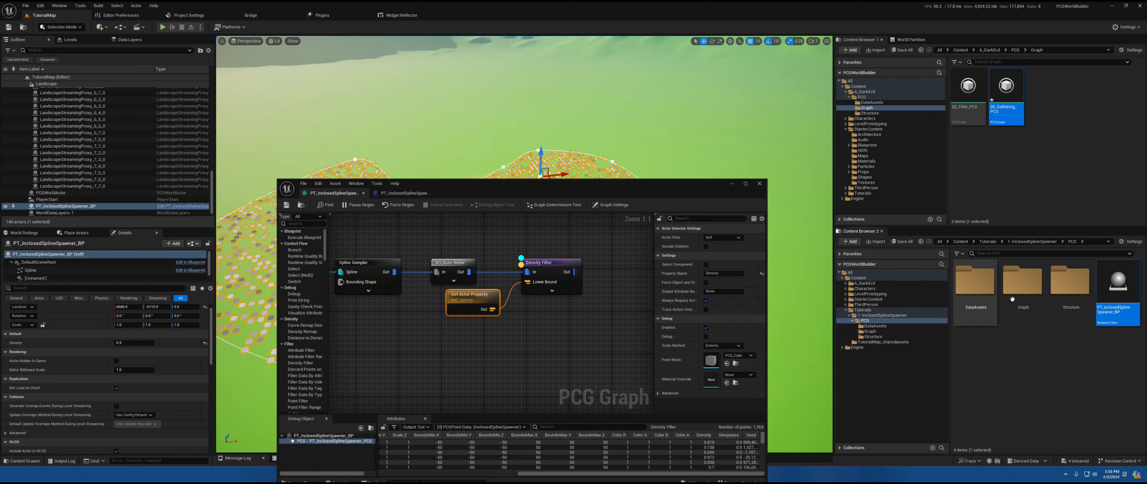
click(1068, 285)
double_click(1068, 285)
right_click(991, 310)
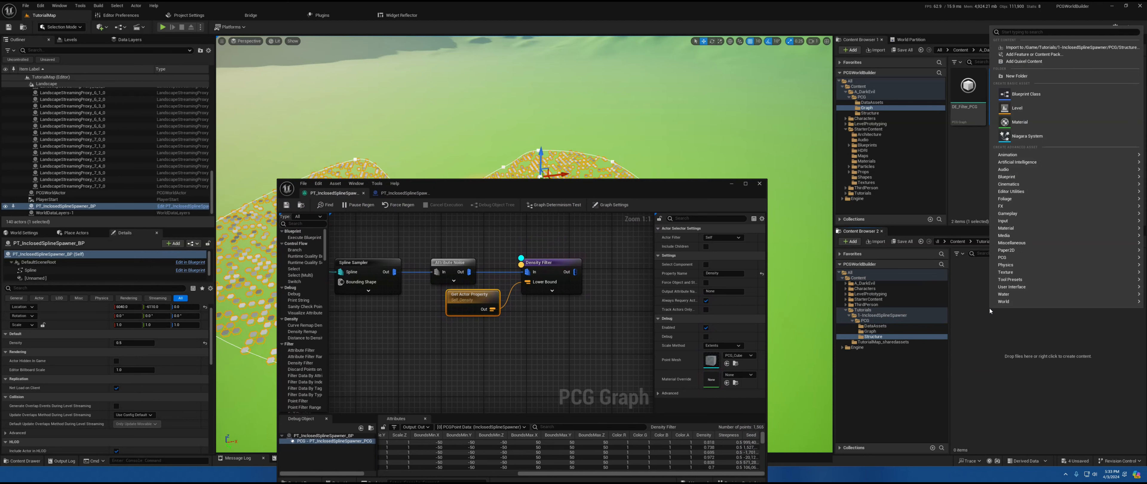
text(stru)
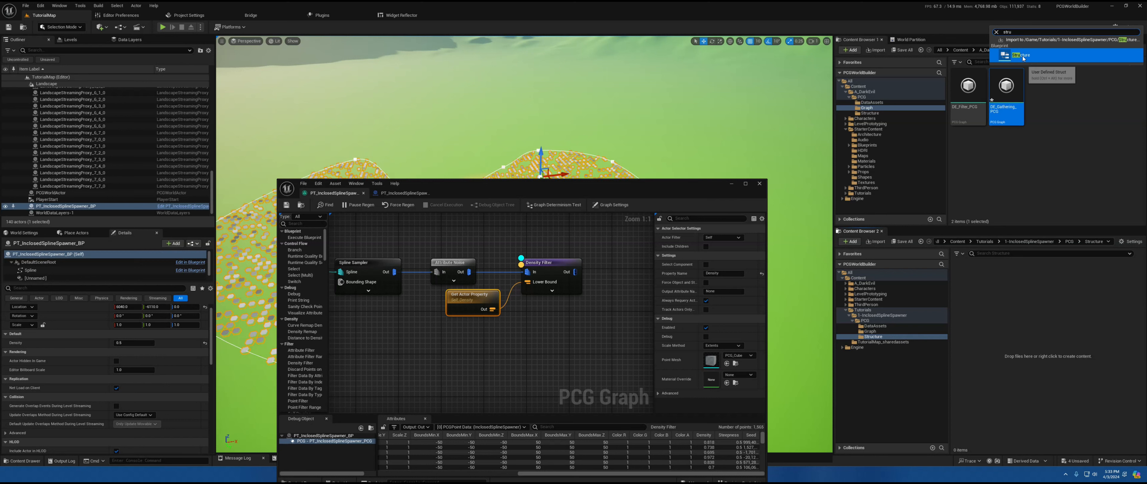
click(1004, 53)
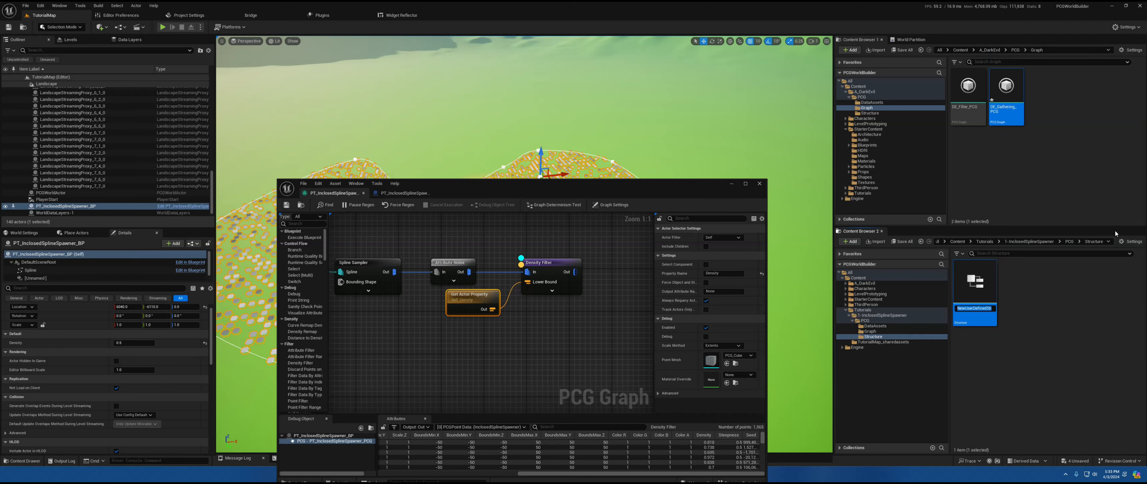
text(PT_)
text(Acto)
text(rInfo_S)
key(Return)
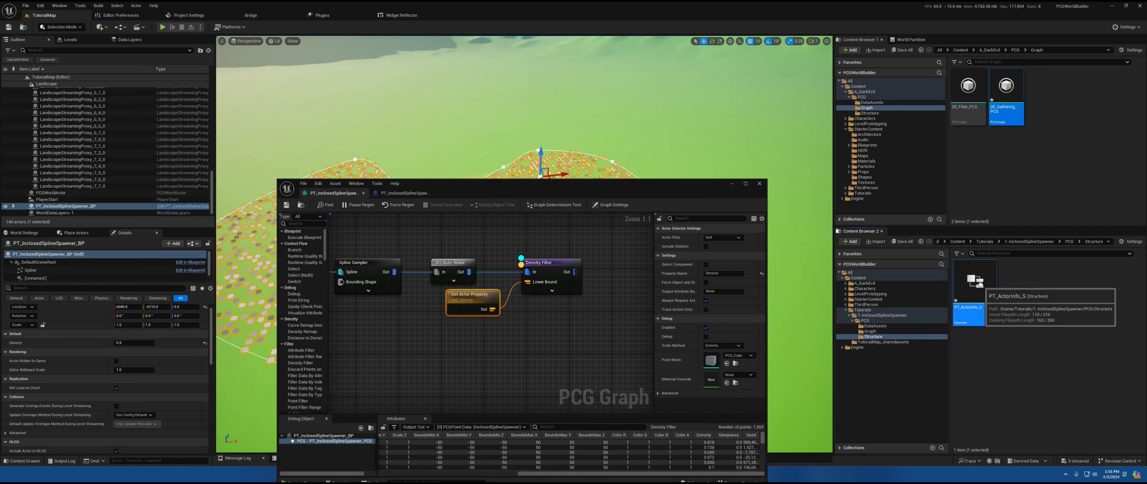
Open the PT_ActorInfo_S structure beside the graph and set its first member's type to Actor Class Reference.
drag(1, 223, 575, 85)
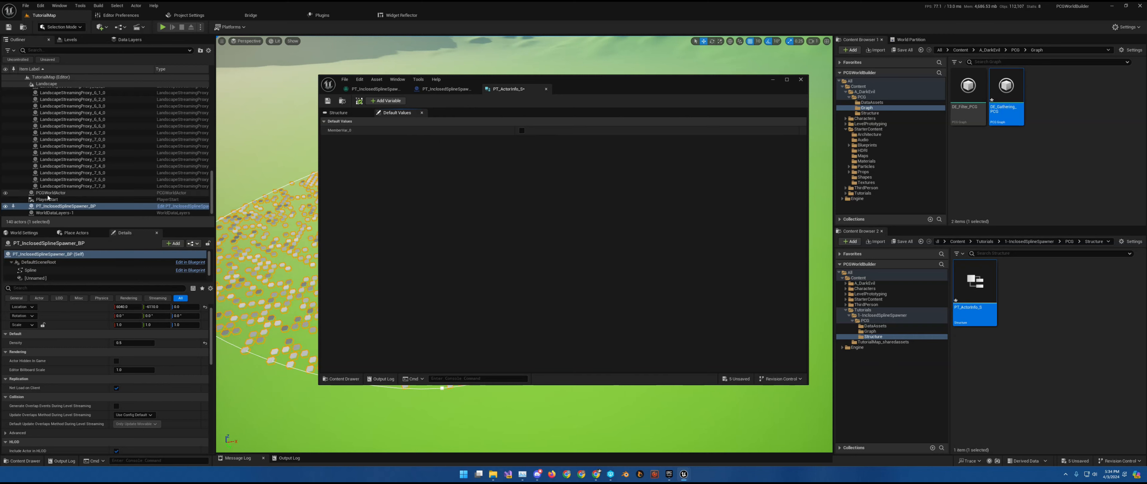
click(386, 100)
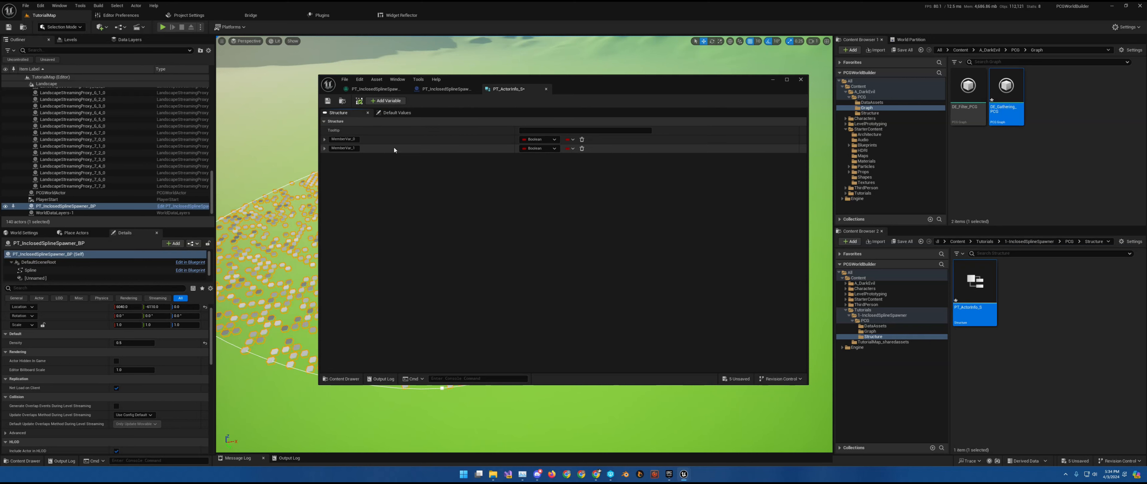
click(582, 149)
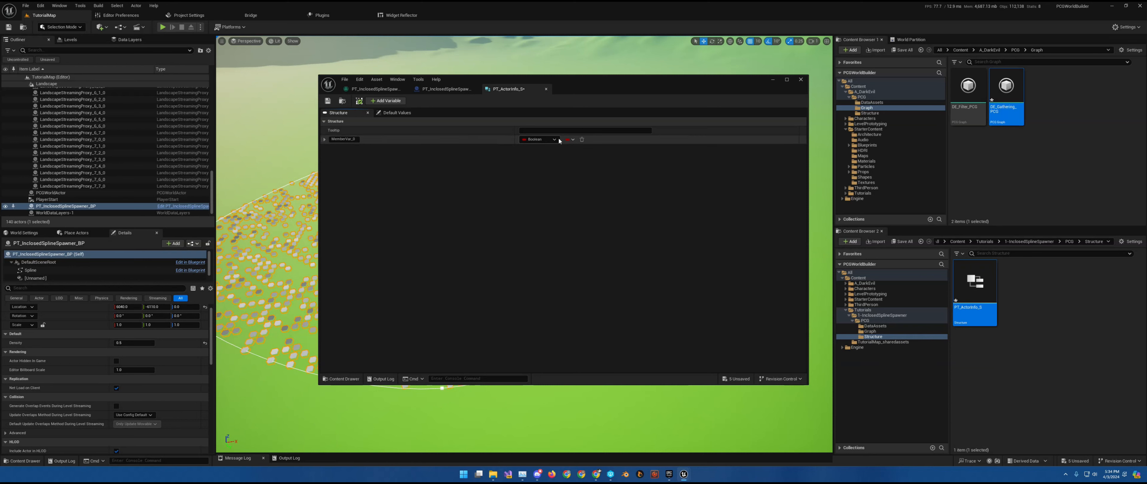
click(531, 140)
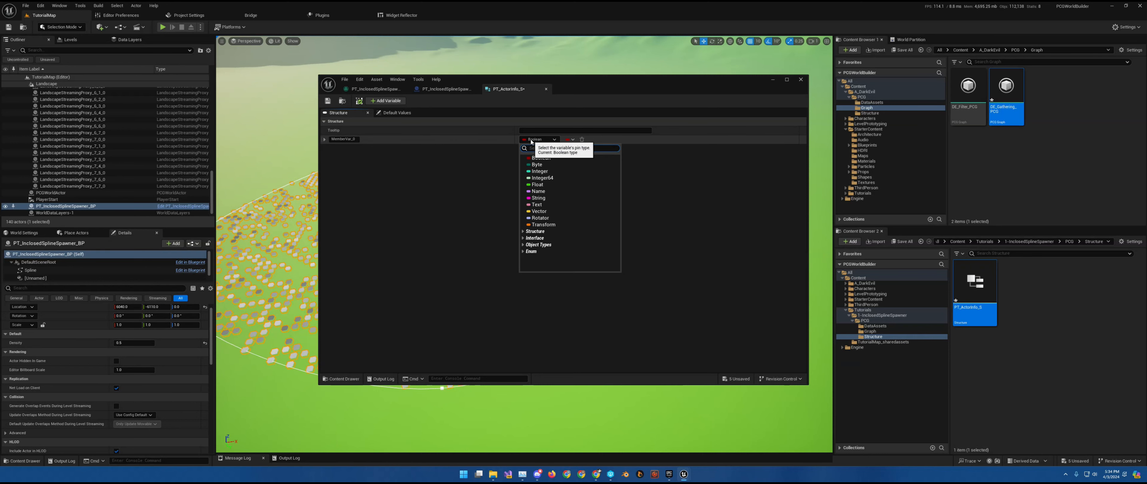
text(actor)
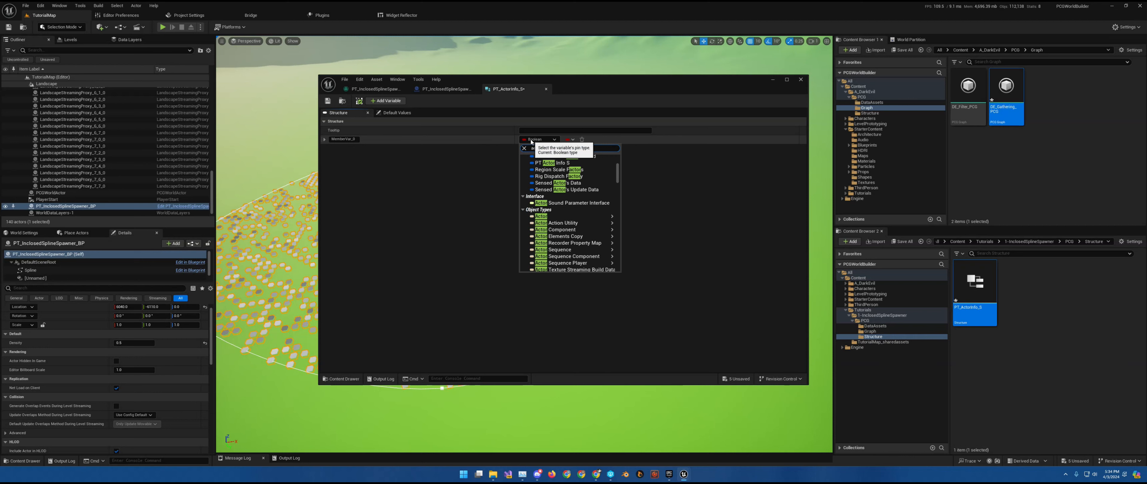
scroll(570, 196, down, 3)
mouse_move(575, 216)
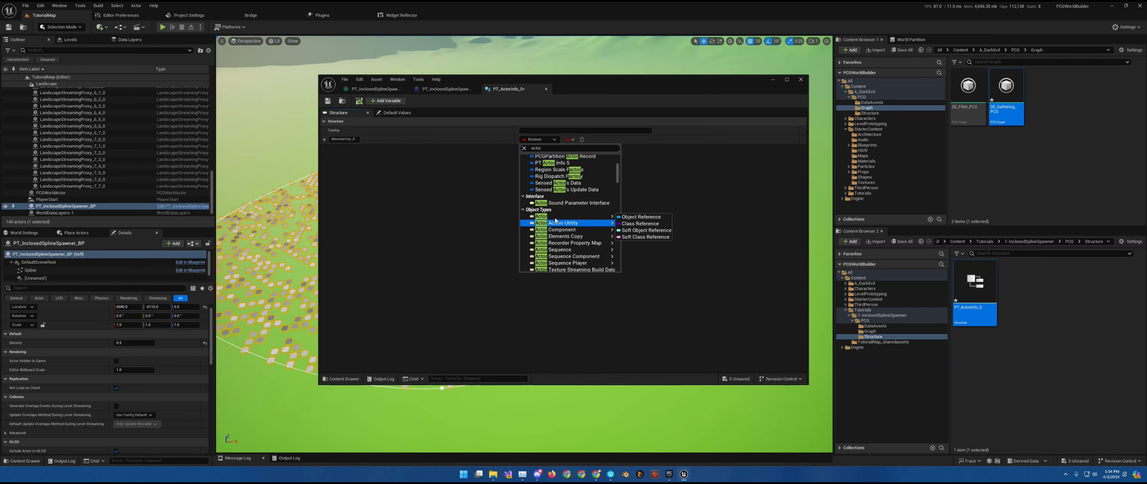
click(653, 224)
Check the class choices for the first member's default value and rename that member Actor.
click(395, 113)
click(543, 131)
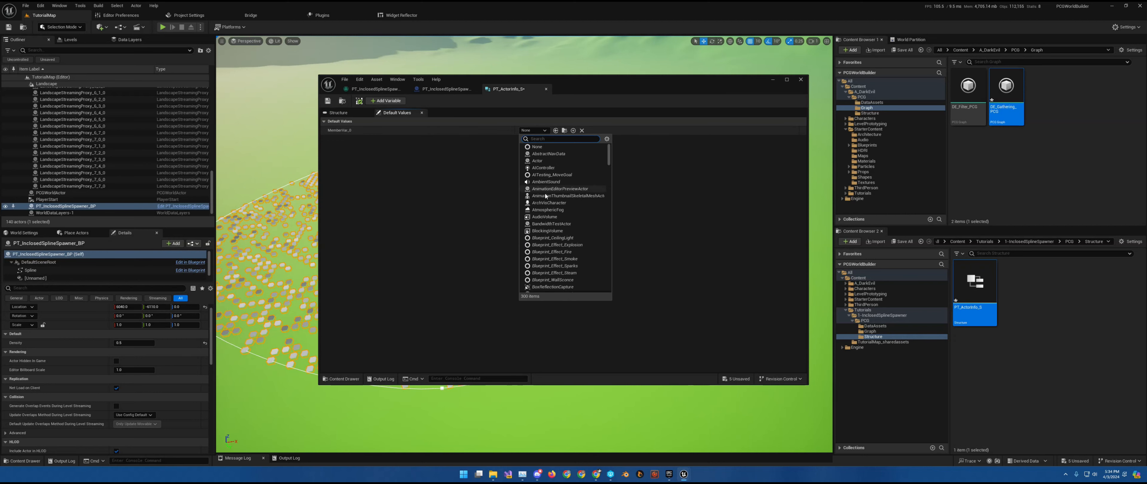
scroll(560, 216, down, 10)
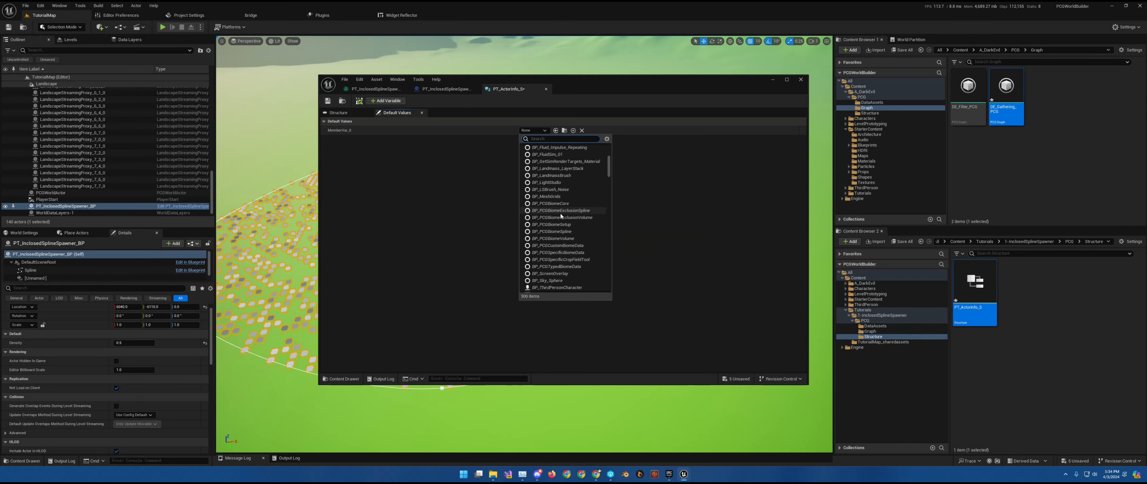
scroll(561, 216, down, 6)
click(667, 177)
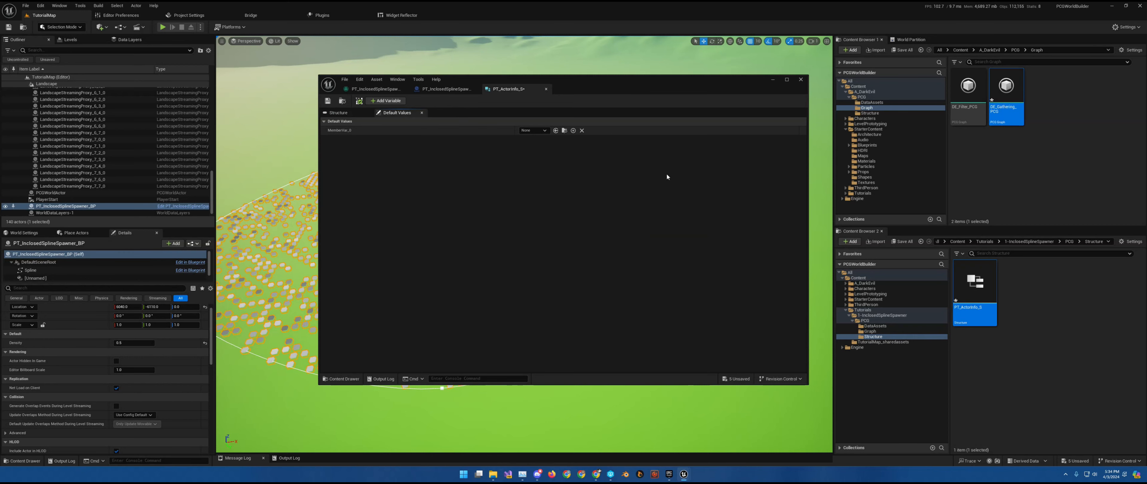
click(342, 113)
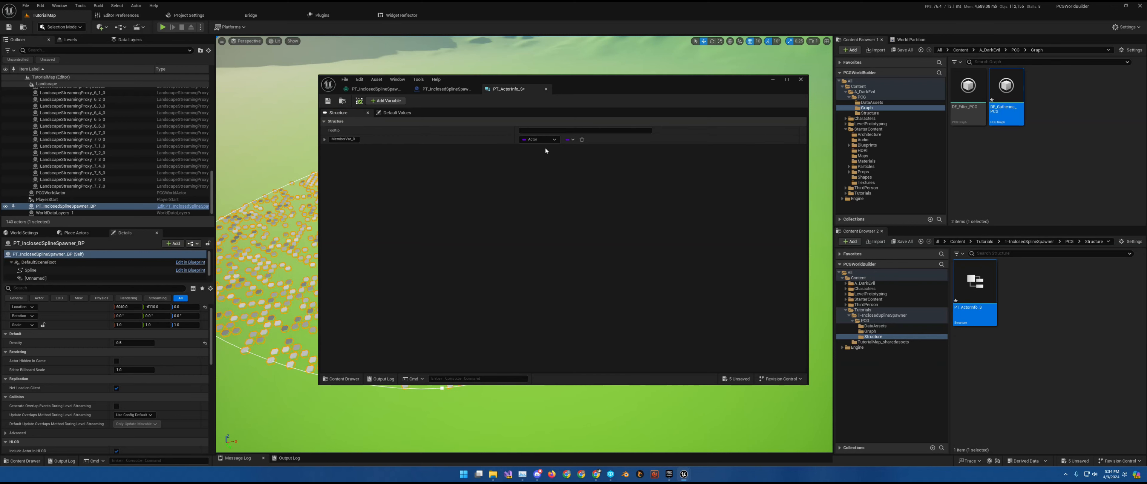
double_click(343, 139)
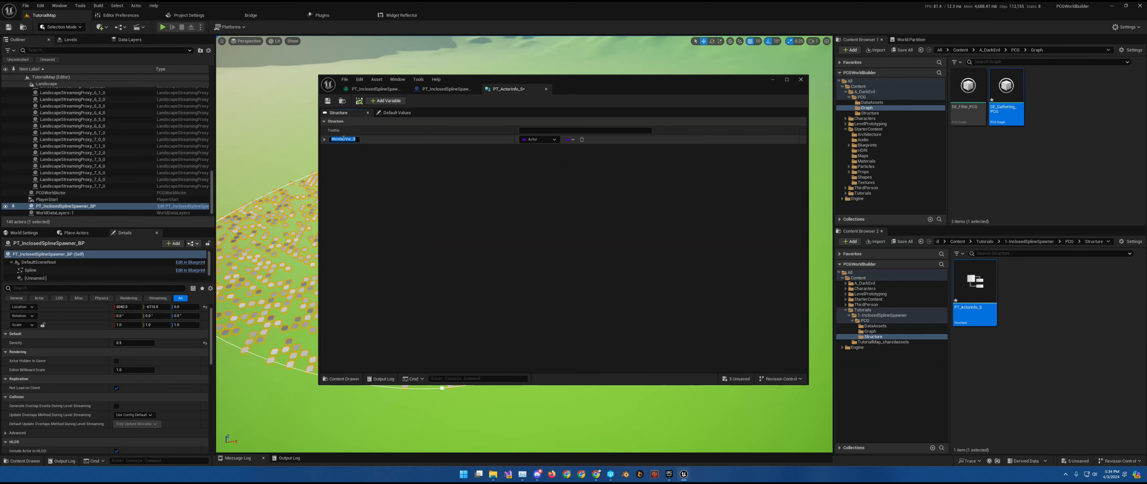
text(Actor)
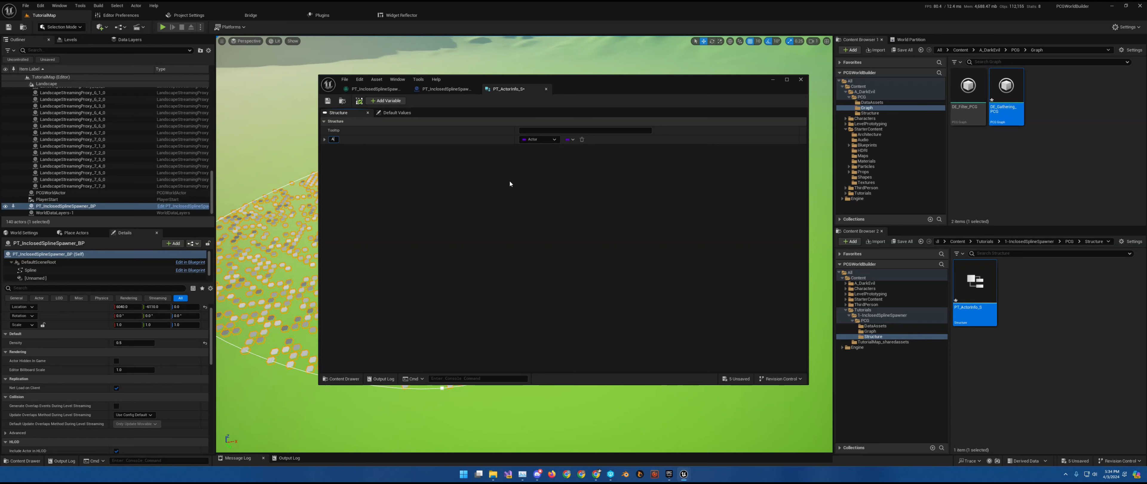
Add a member named StaticMesh with the Static Mesh Object Reference type and check its default-value asset choices.
click(386, 101)
double_click(345, 149)
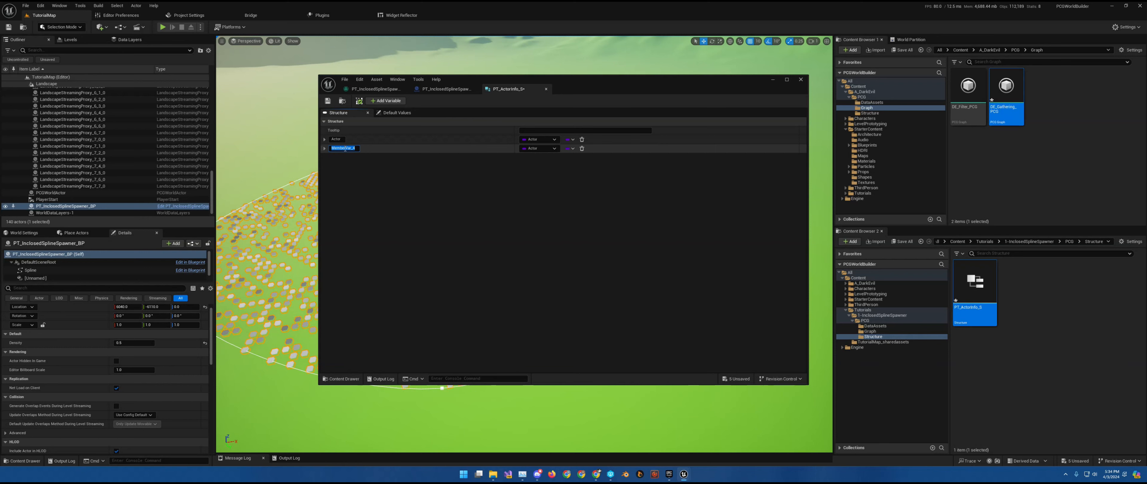
text(StaticMesh)
click(541, 149)
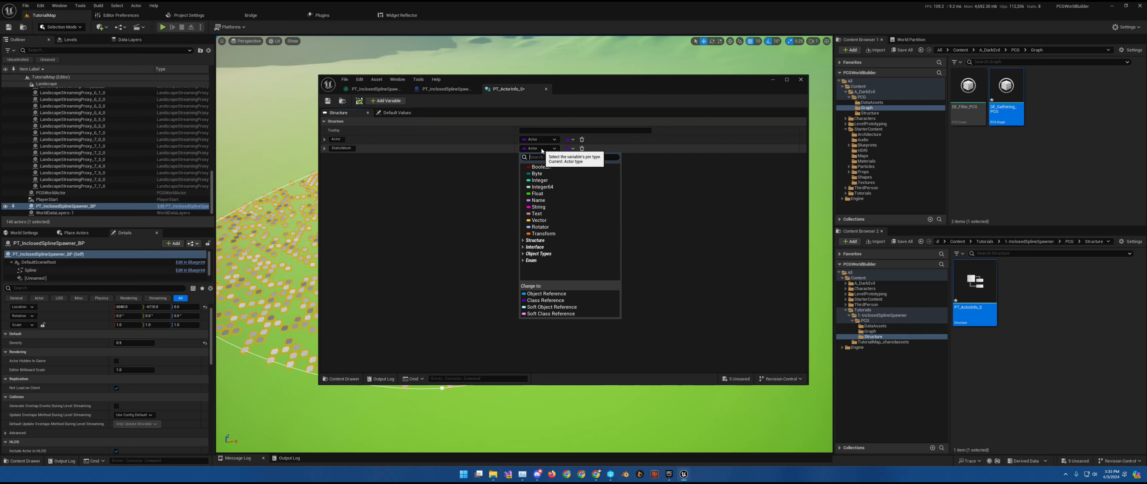
text(St)
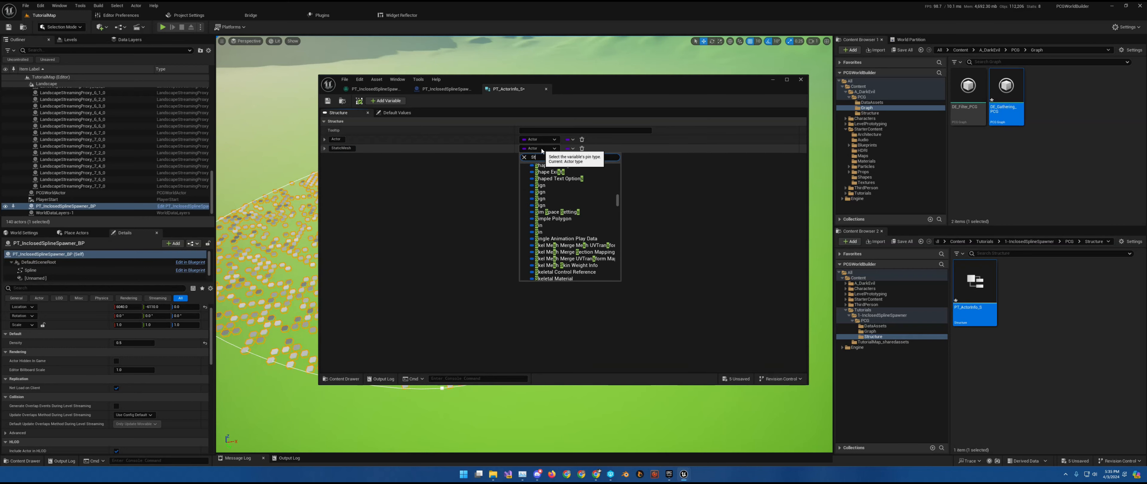
text(atic)
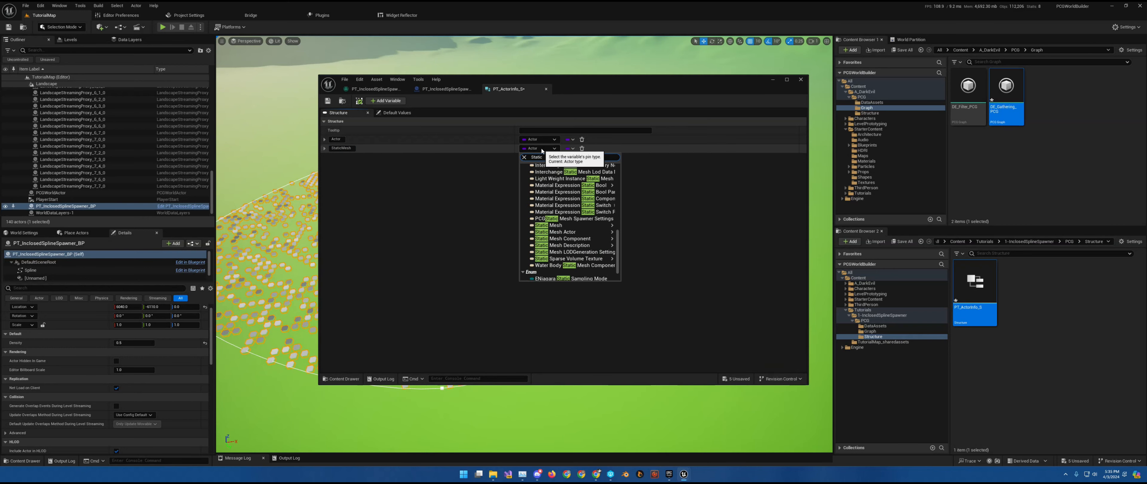
mouse_move(574, 225)
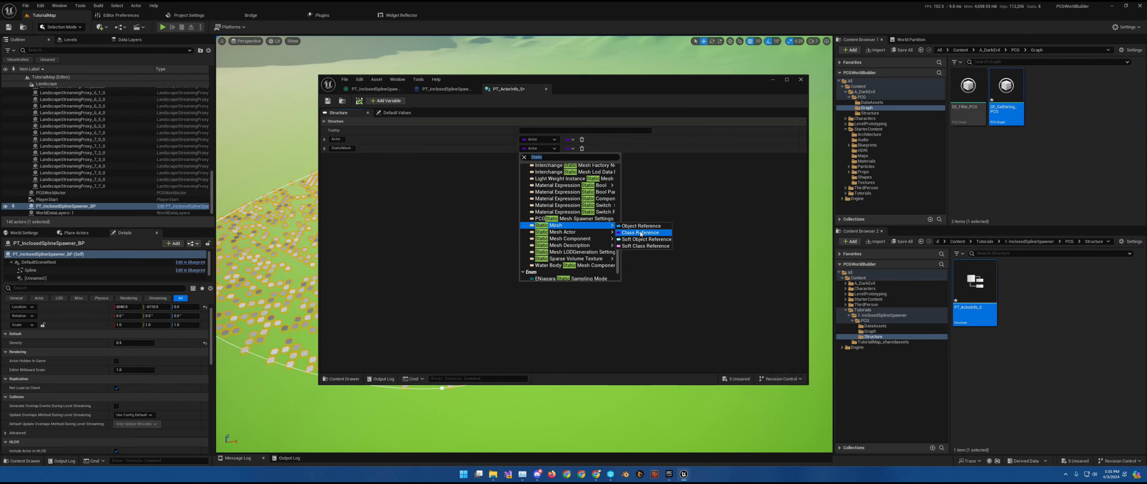
click(641, 226)
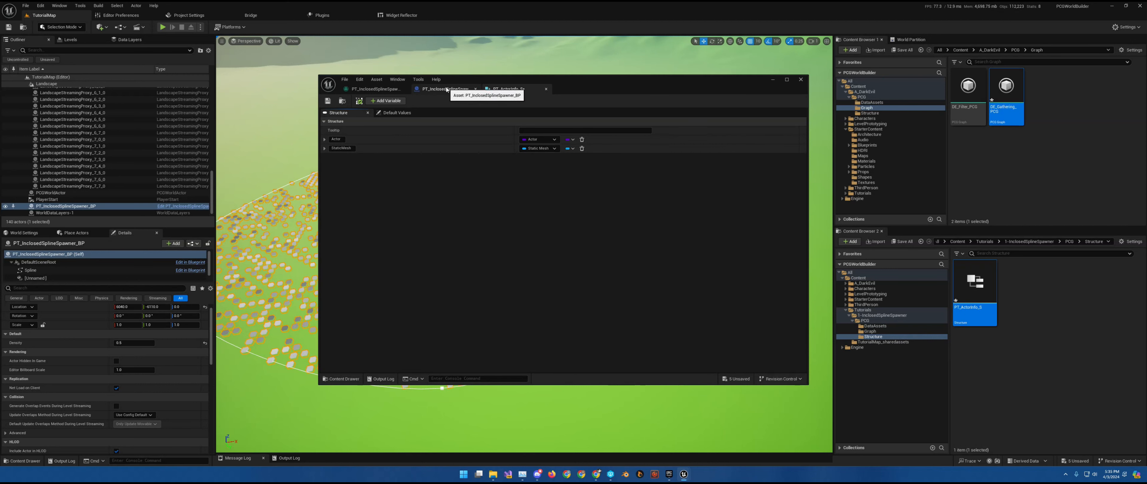
click(397, 113)
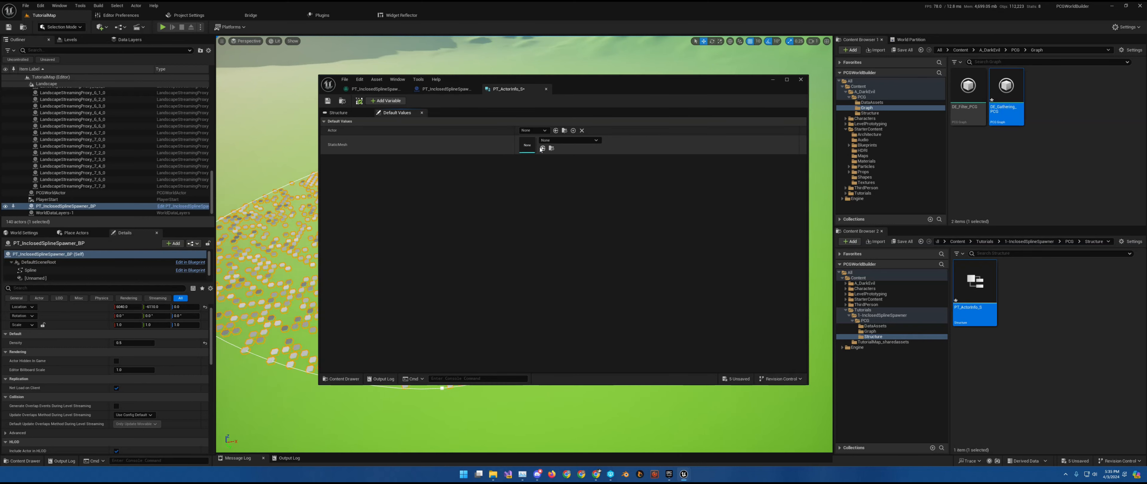
click(552, 139)
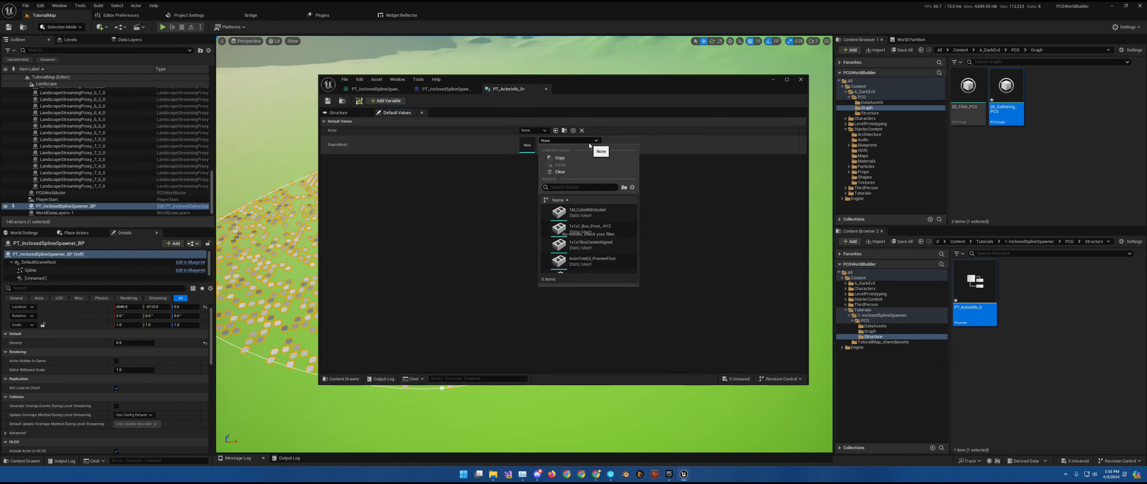
click(701, 211)
Add a third structure member named Scale and set its type to Float.
click(339, 112)
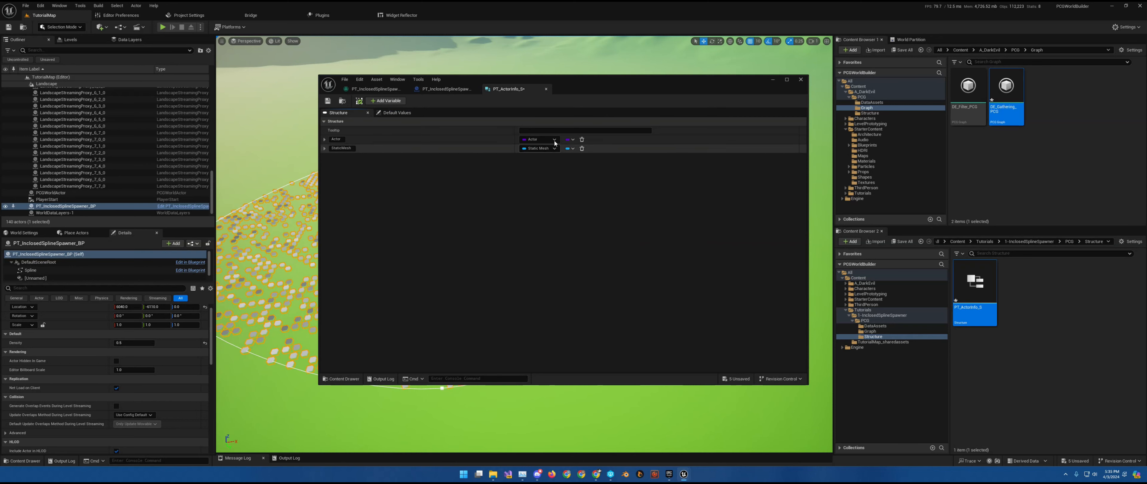
click(383, 101)
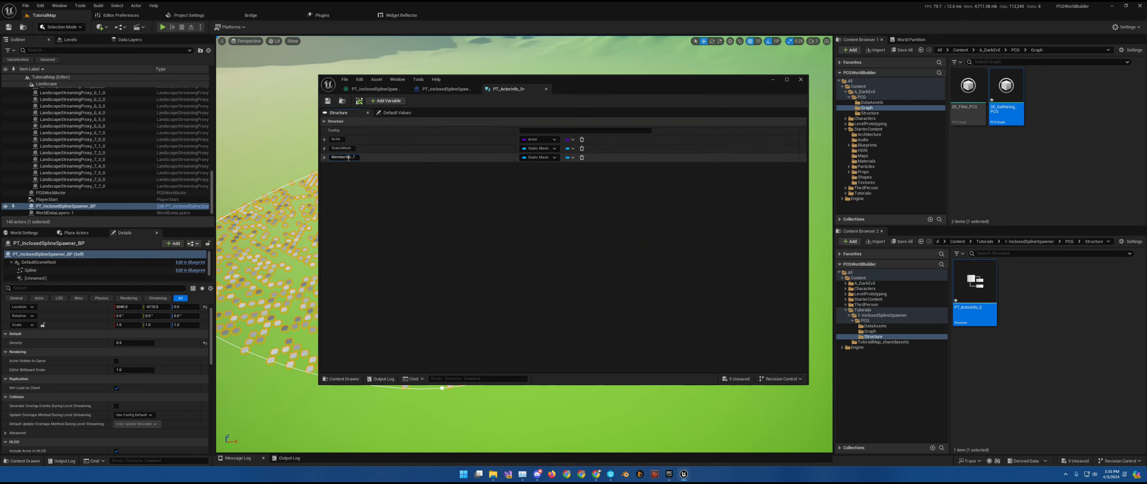
click(348, 158)
text(Scale)
key(Return)
click(539, 157)
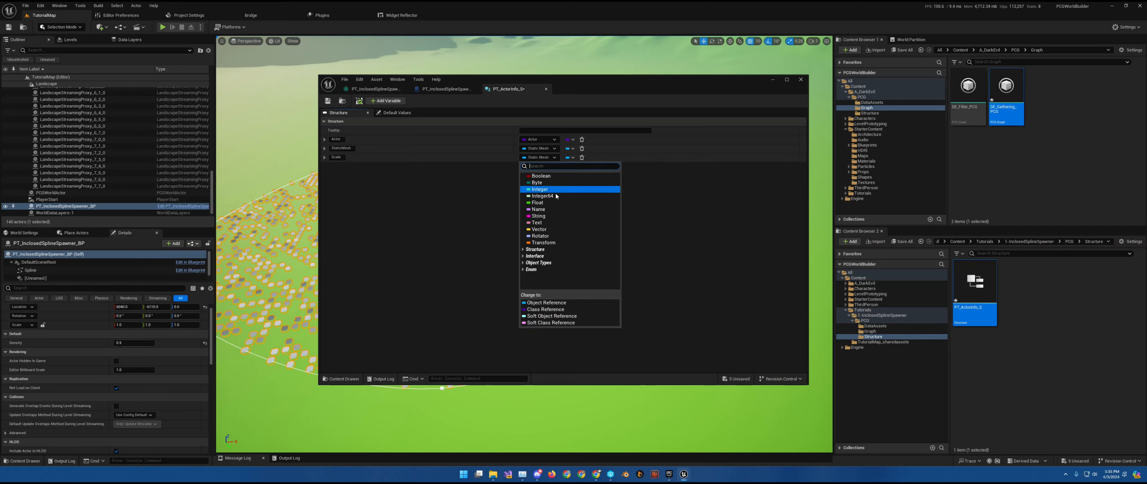
click(543, 203)
Add two more Float members named ZOffset and Weight and save the structure.
click(383, 102)
click(383, 102)
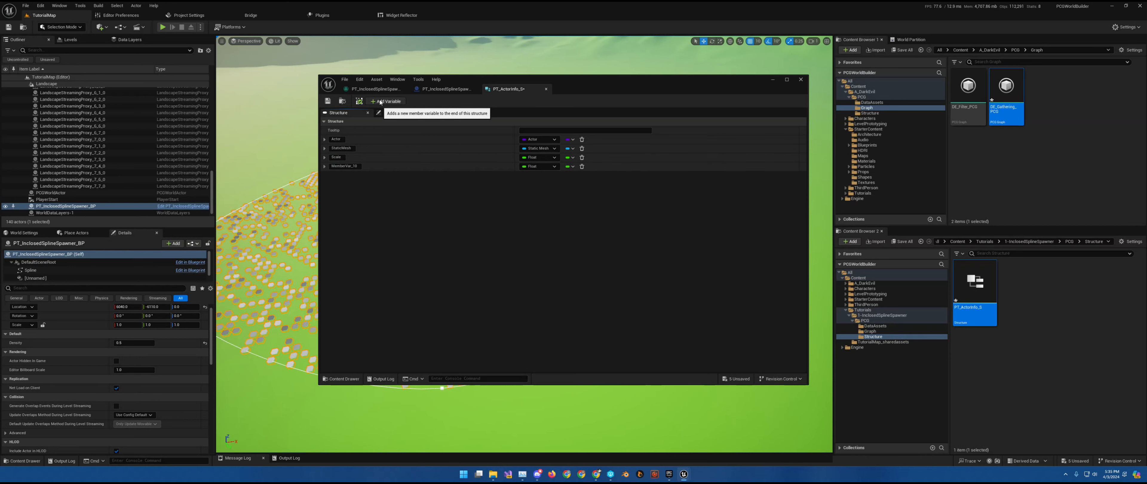
double_click(345, 166)
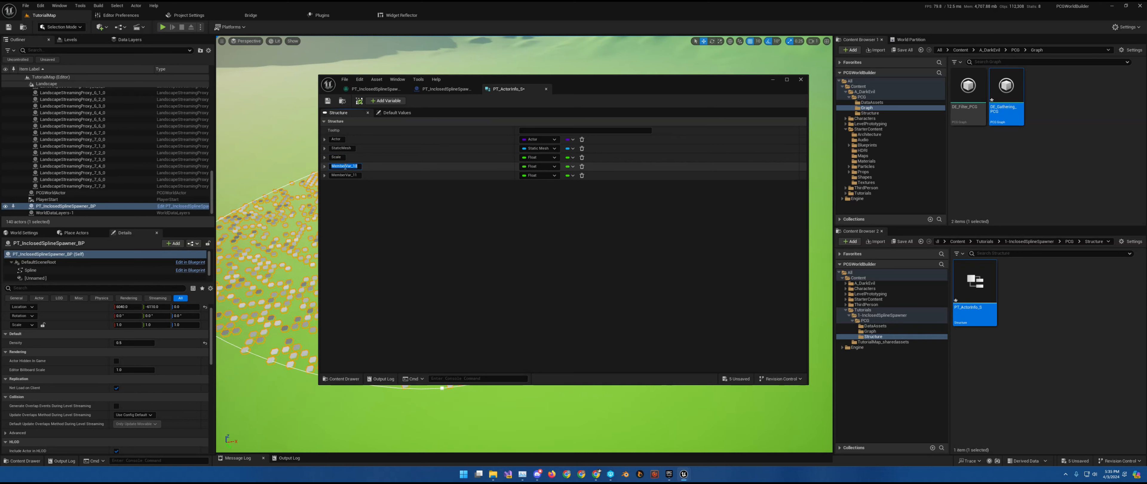
text(ZOffset)
click(347, 174)
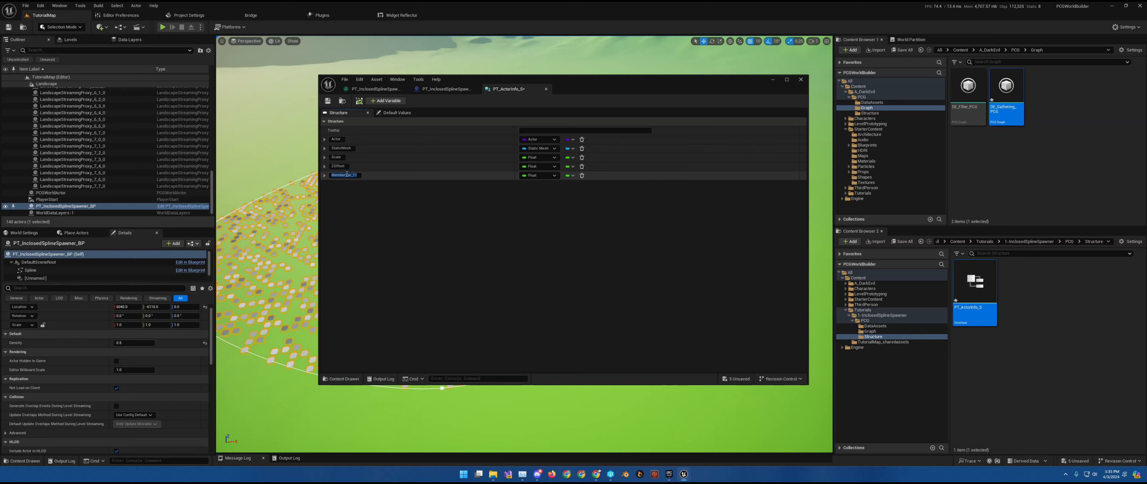
text(Weight)
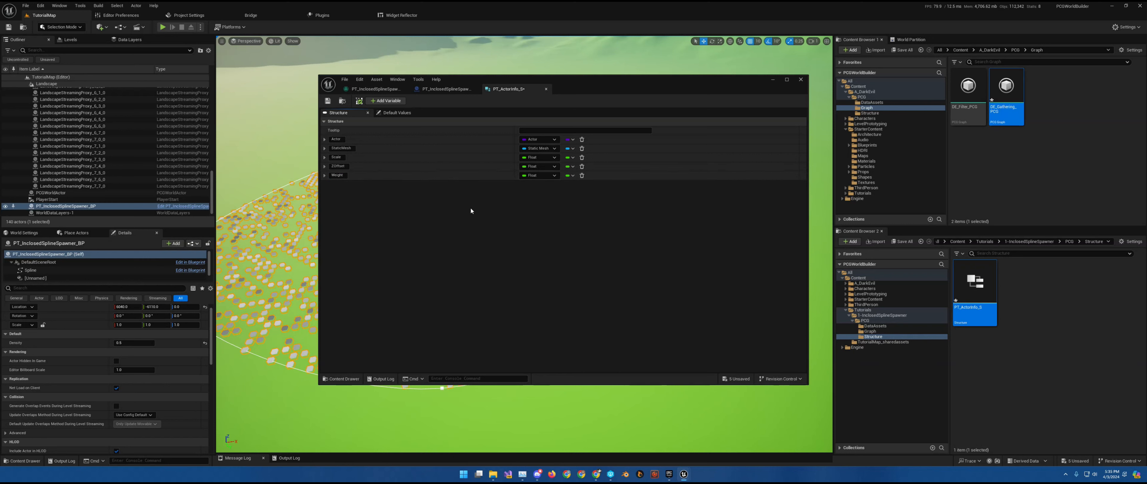
click(328, 100)
Set the structure's default Scale and Weight to 1 and save it.
click(396, 113)
click(545, 158)
text(1)
click(543, 176)
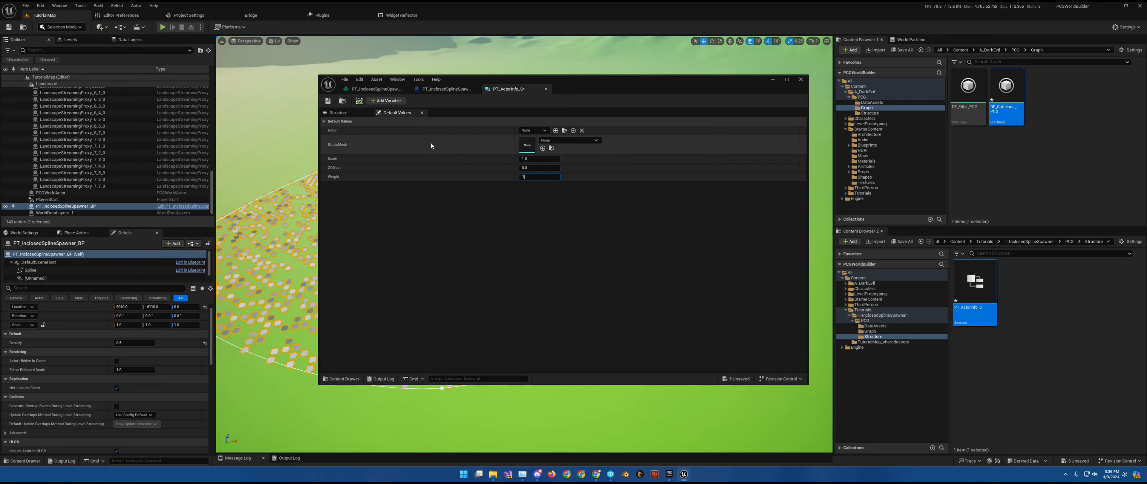
click(328, 100)
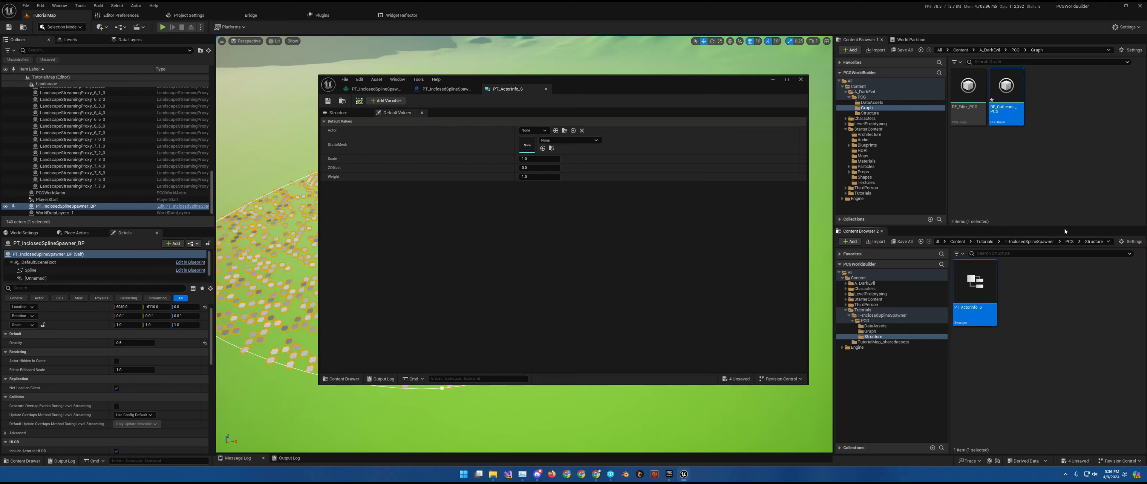
Create a Blueprint class in the tutorial's DataAssets folder with PrimaryDataAsset as its parent class.
click(1071, 242)
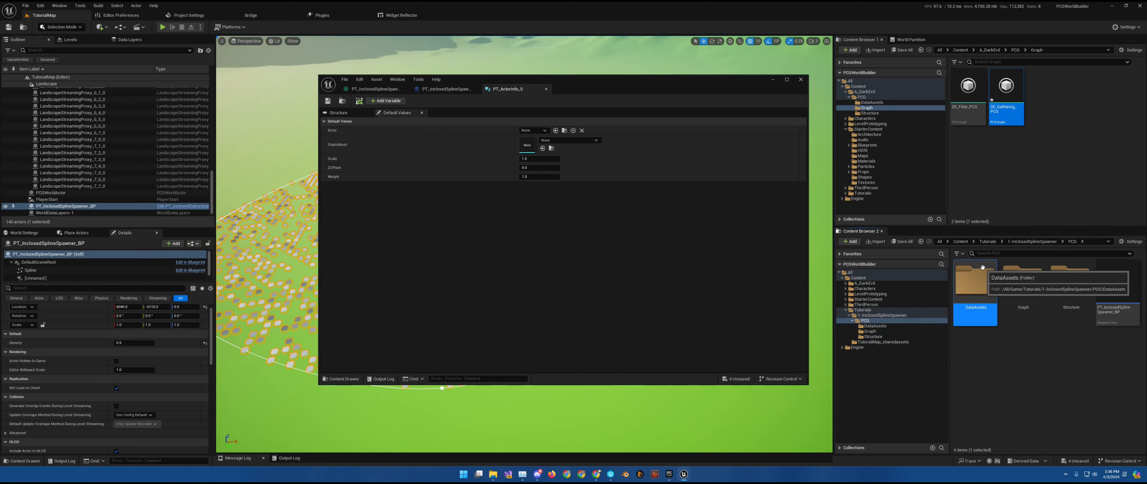
double_click(980, 296)
right_click(976, 295)
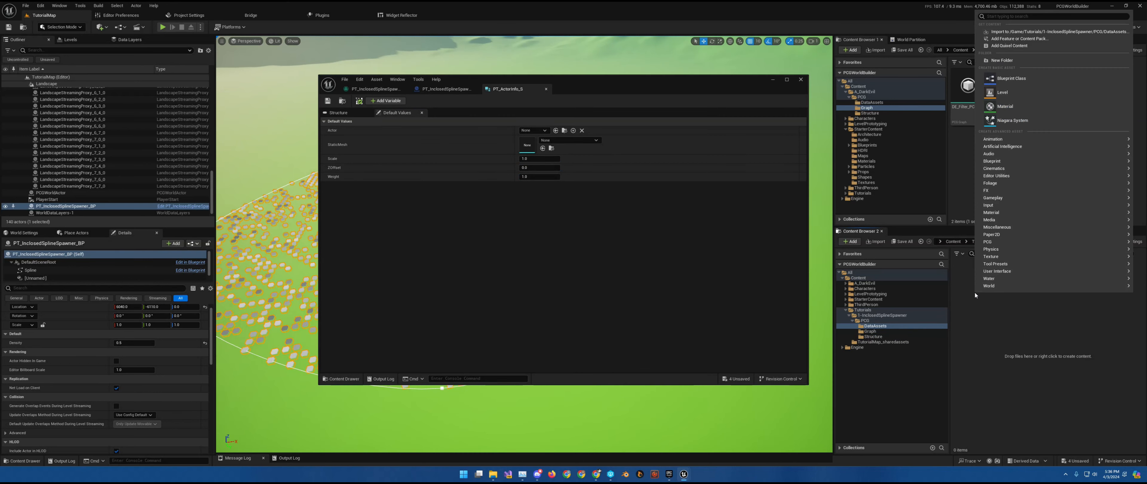
click(1010, 84)
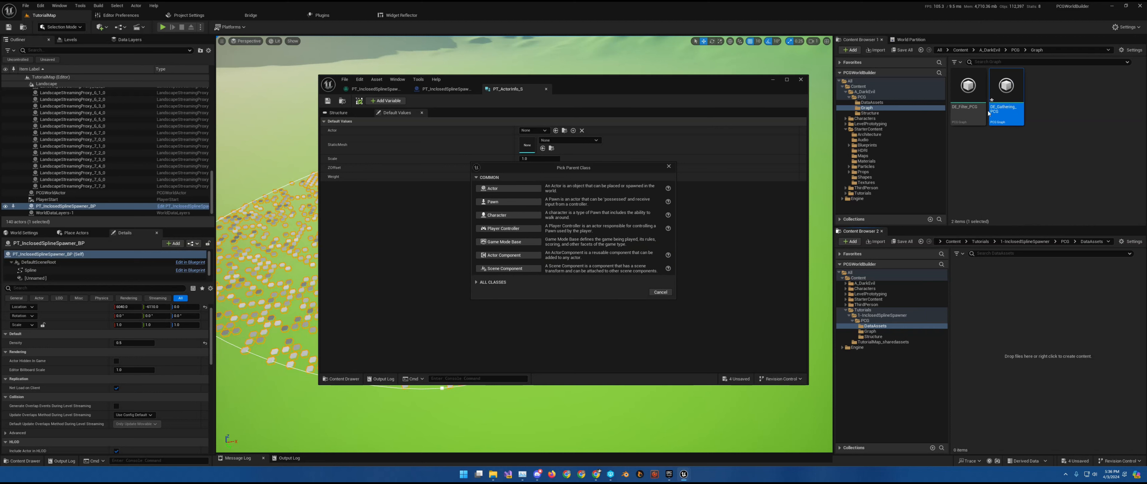
click(477, 282)
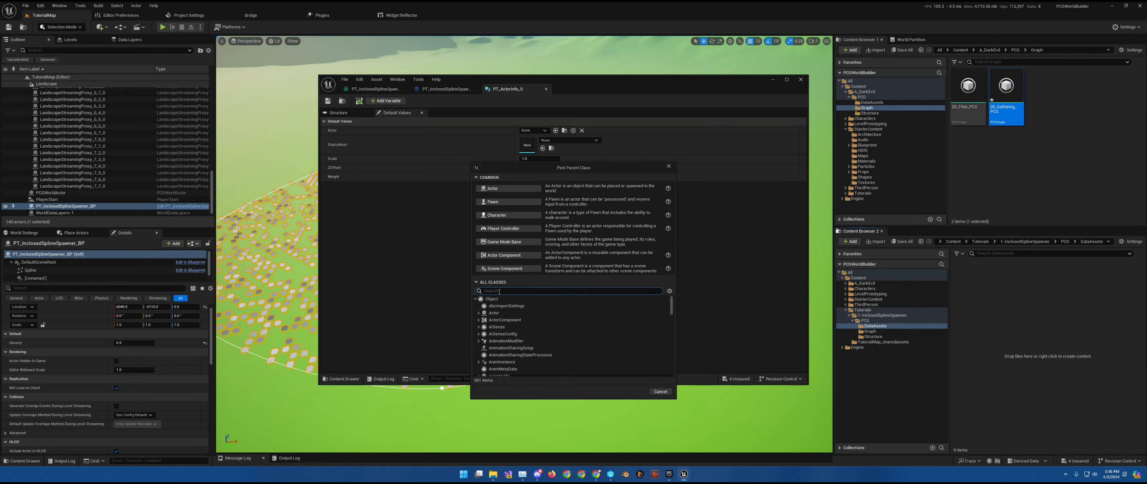
text(primarydat)
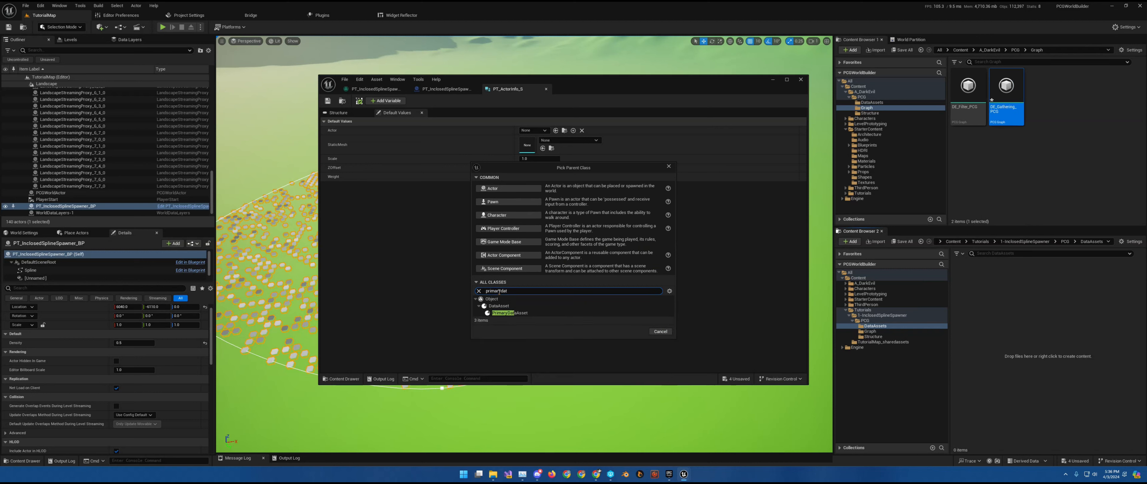
click(526, 312)
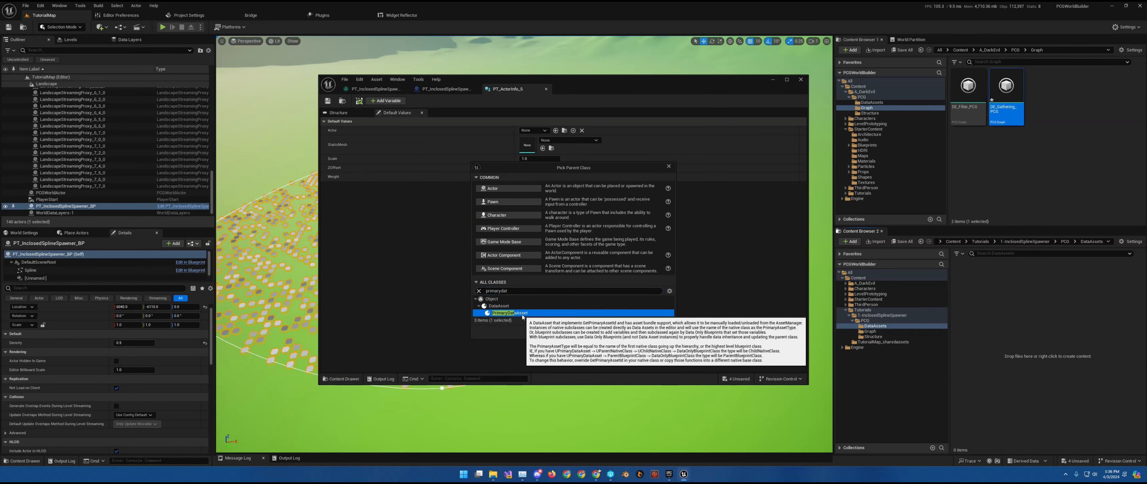
click(635, 332)
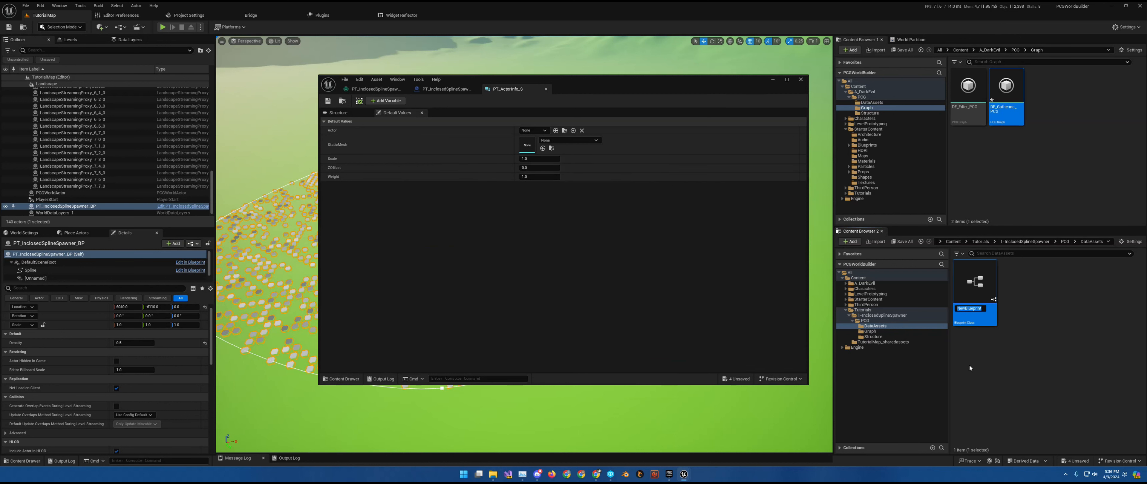
Name the new Blueprint PT_ActorTypes_BP and open it for editing.
key(Return)
key(F2)
text(PT)
text(_ActorTypes_BP)
key(Return)
double_click(975, 285)
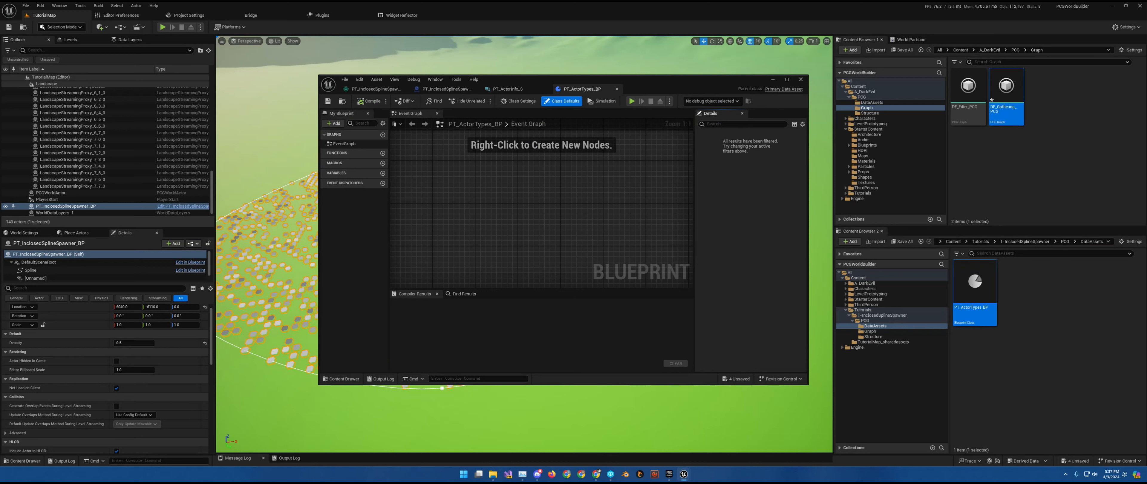
Add a variable named ListOfActors and set its type to the PT Actor Info S structure.
click(382, 174)
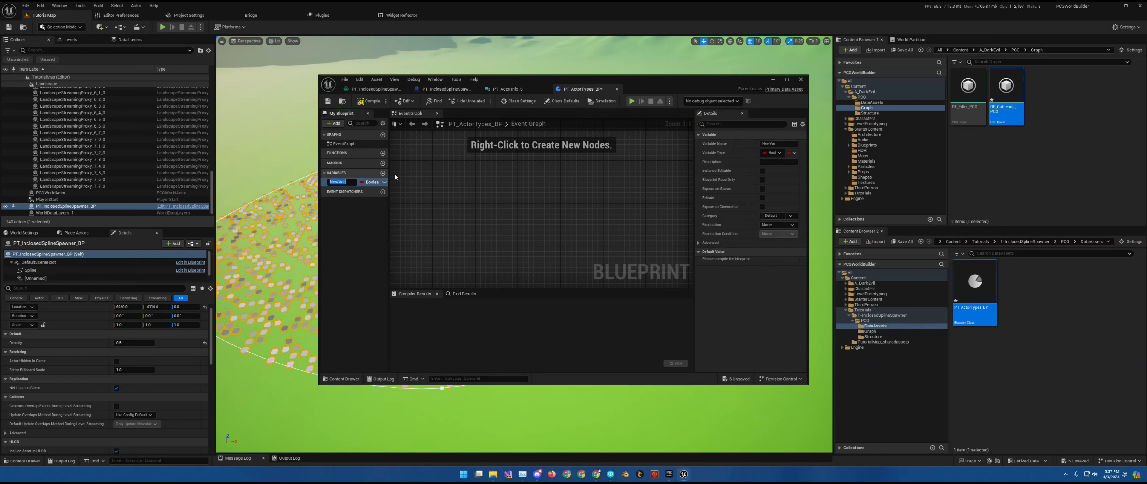
text(ListOfActors)
key(Return)
click(367, 182)
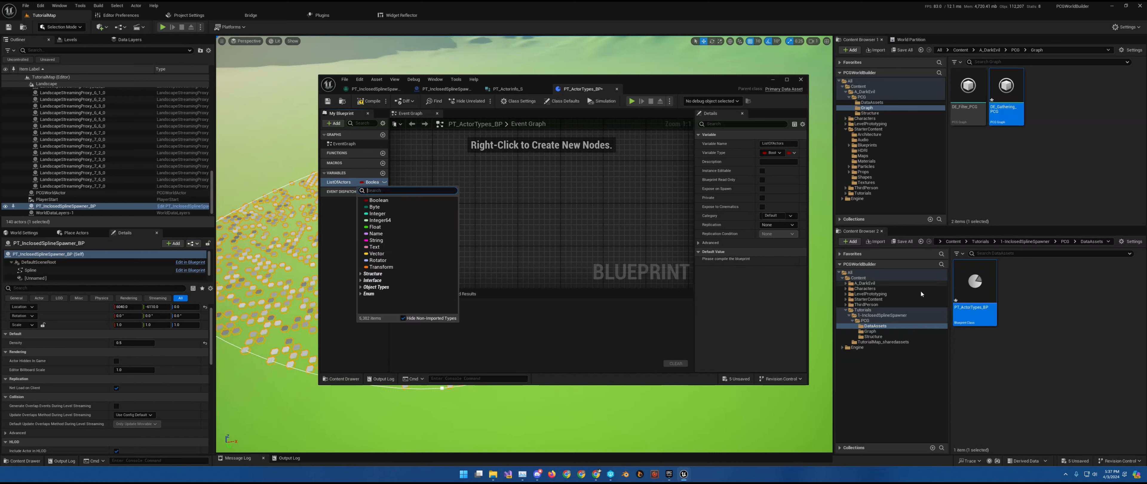
click(882, 337)
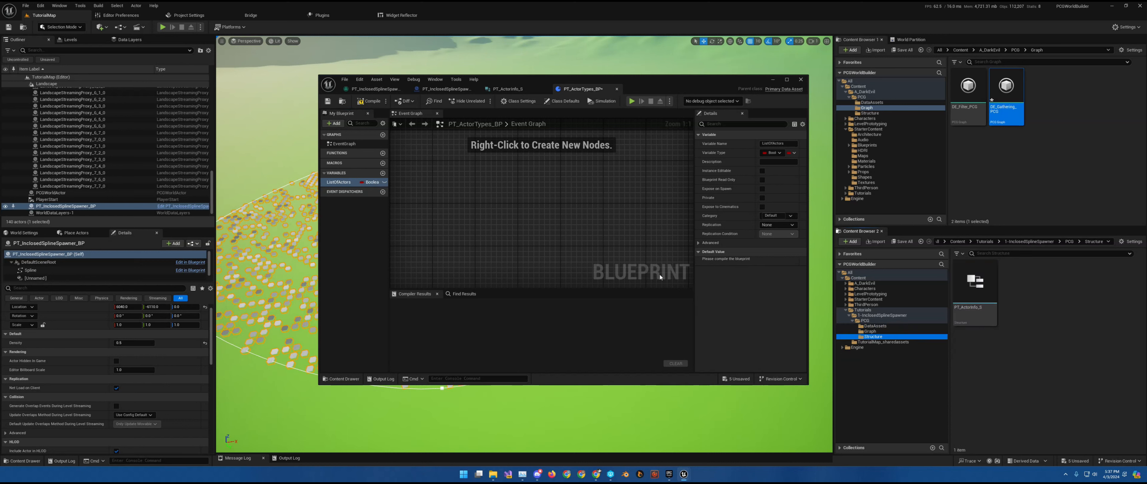
click(370, 182)
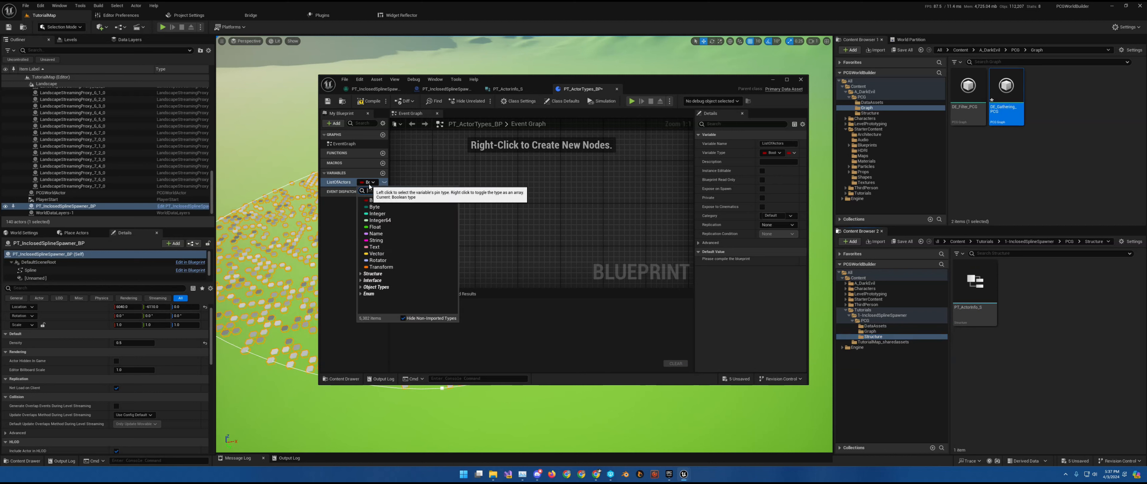
text(PT Actor)
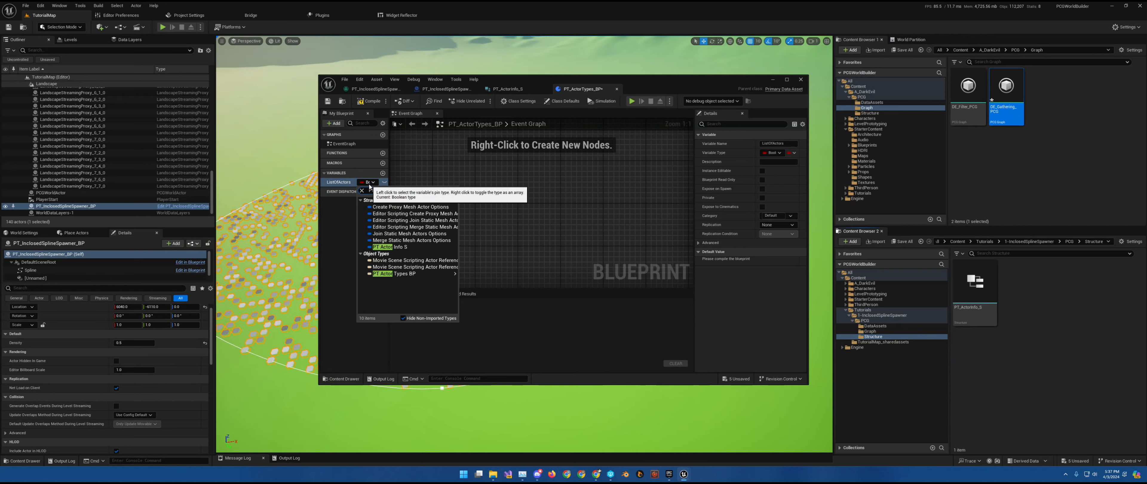
click(401, 247)
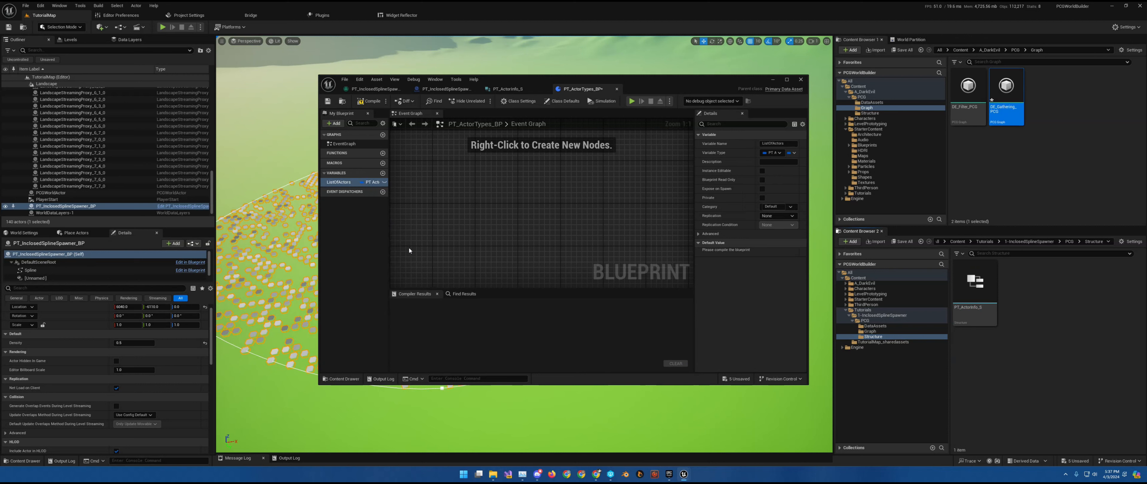
Turn ListOfActors into an instance-editable array, and compile and save the Blueprint.
right_click(362, 182)
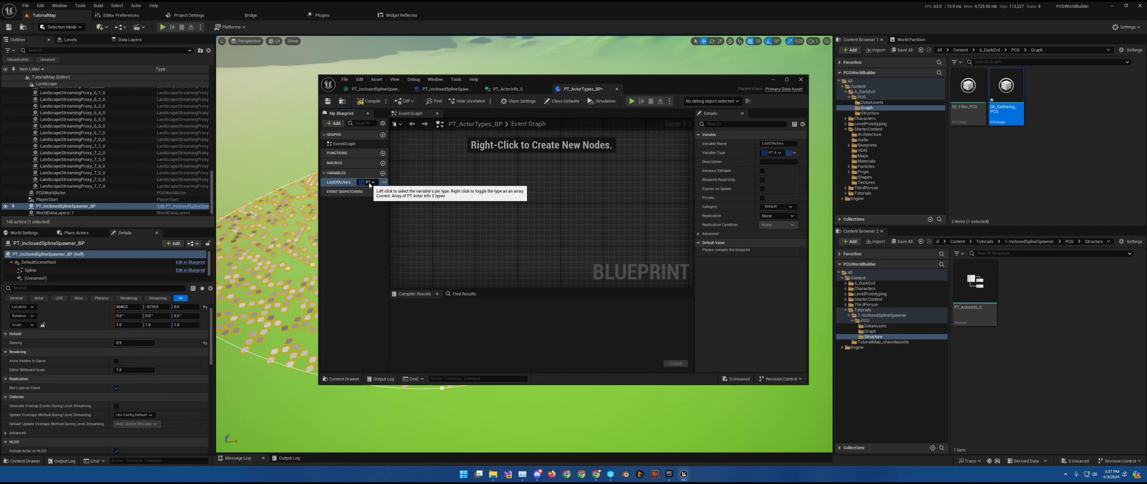
click(384, 183)
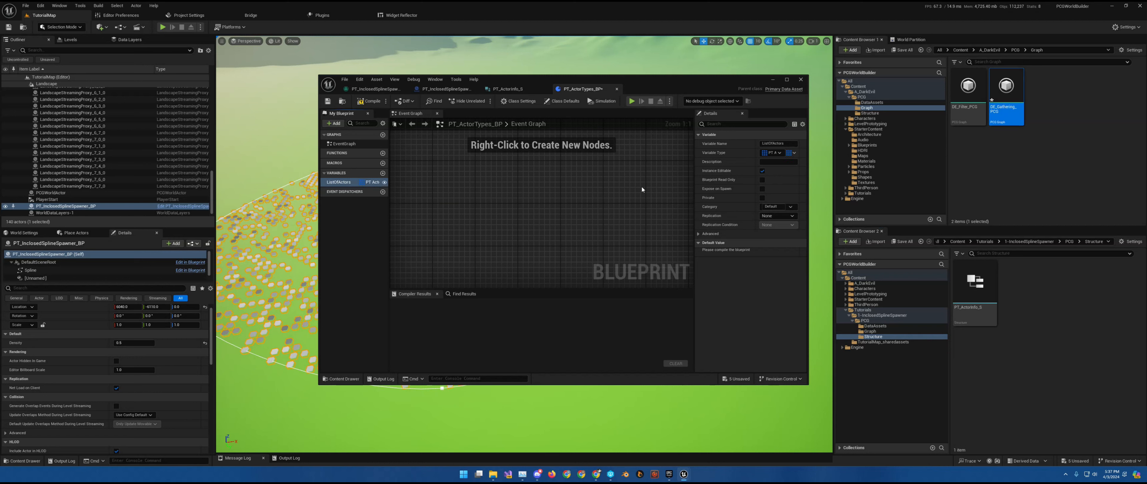
click(369, 102)
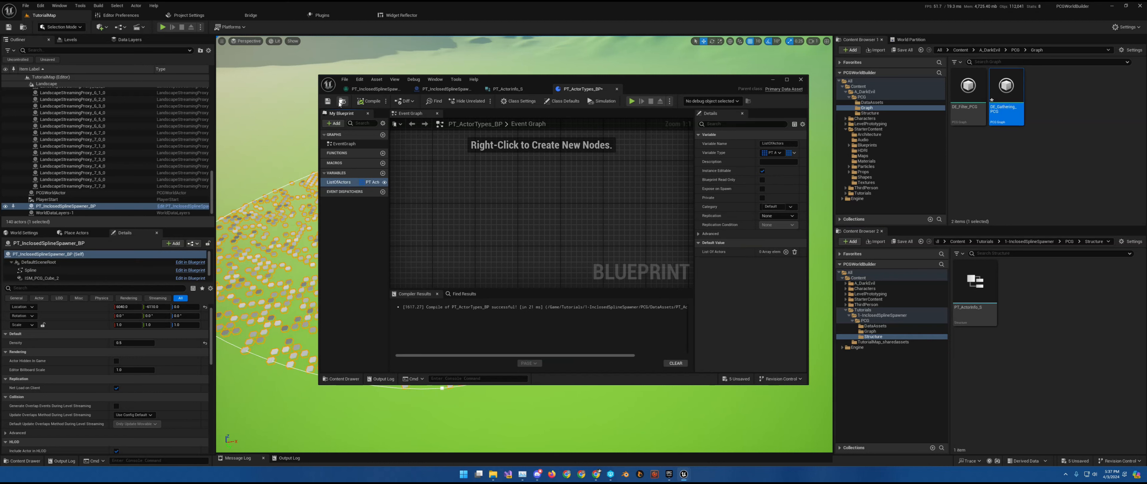
click(327, 102)
Create a Data Asset in the tutorial's DataAssets folder based on the PT_ActorTypes_BP class.
click(1069, 241)
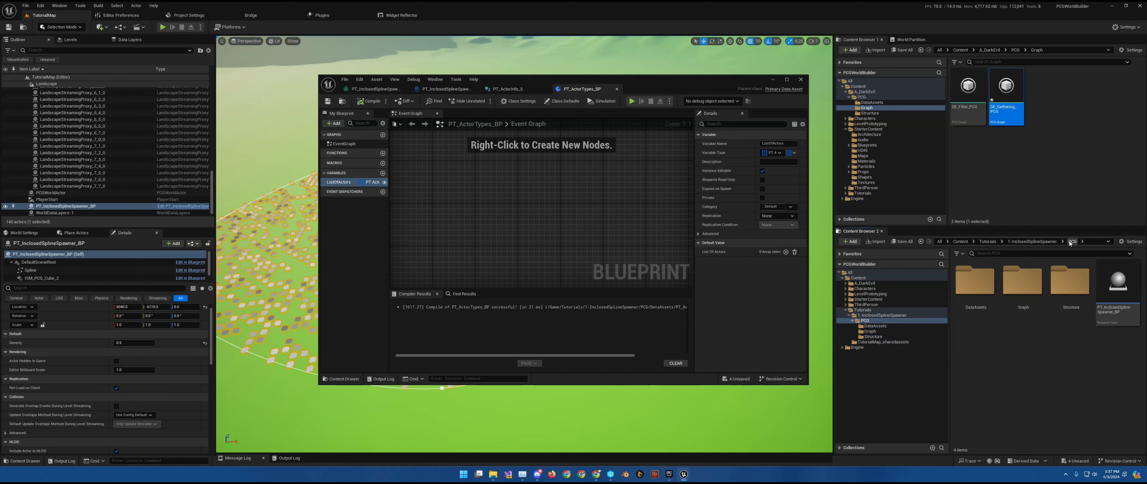
double_click(976, 285)
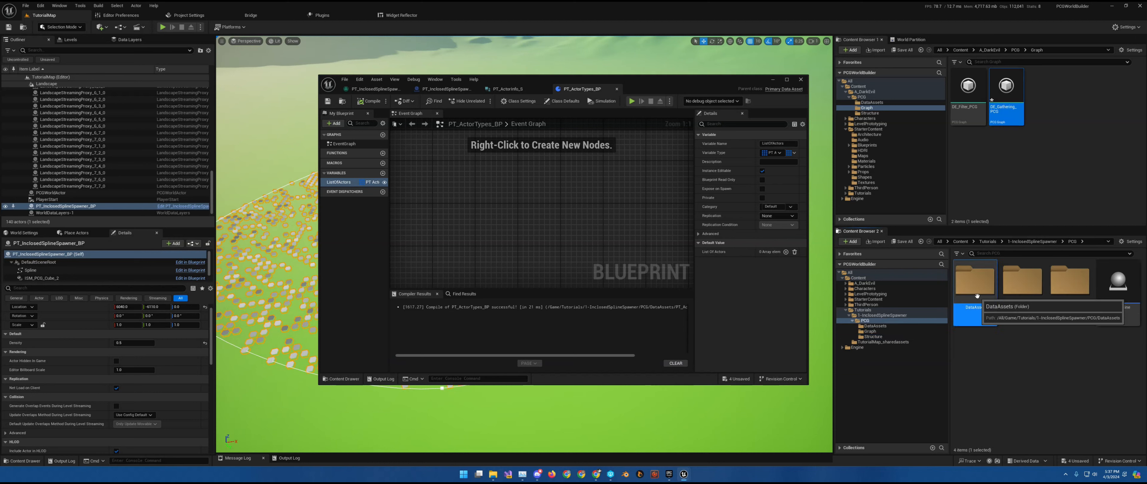
right_click(989, 344)
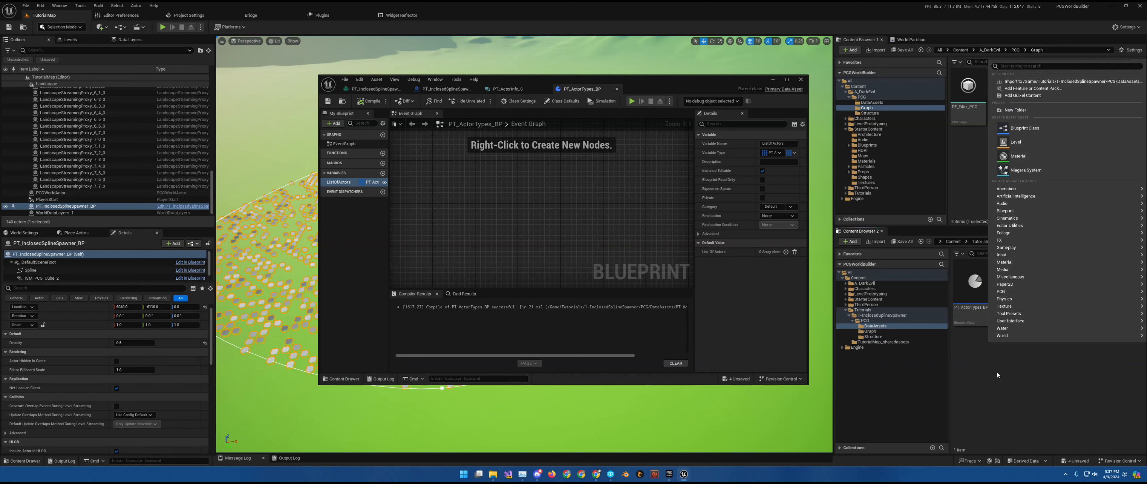
text(data asset)
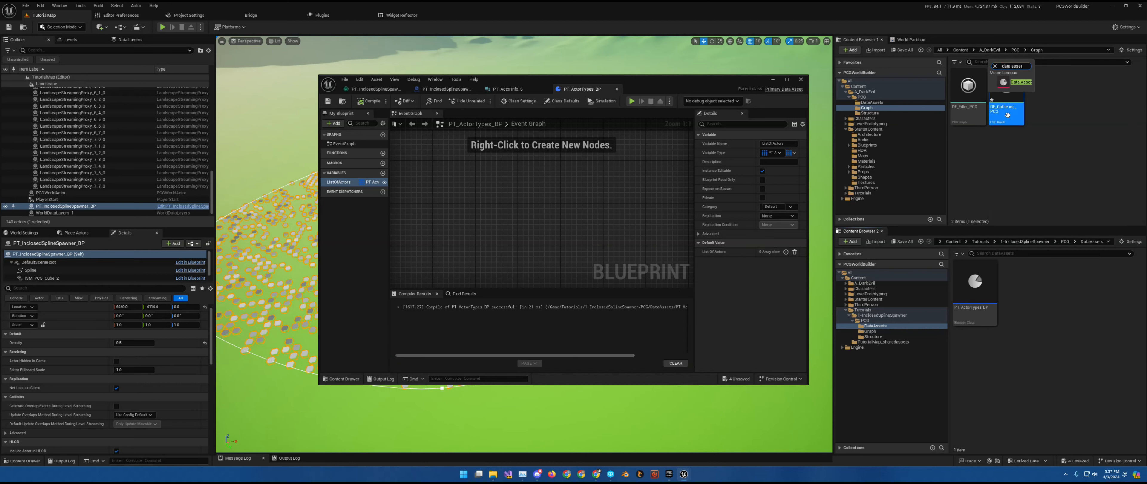
click(1020, 82)
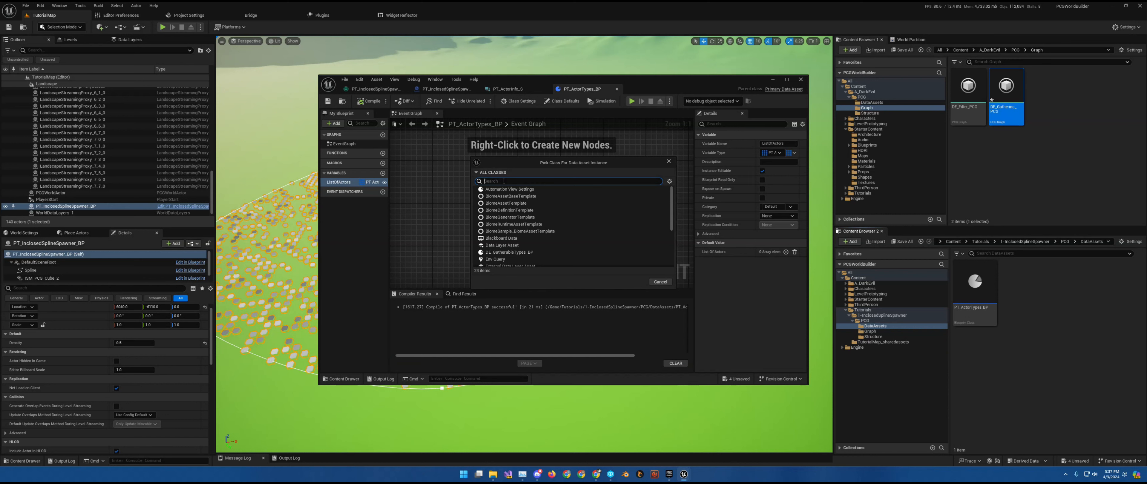
text(Actor)
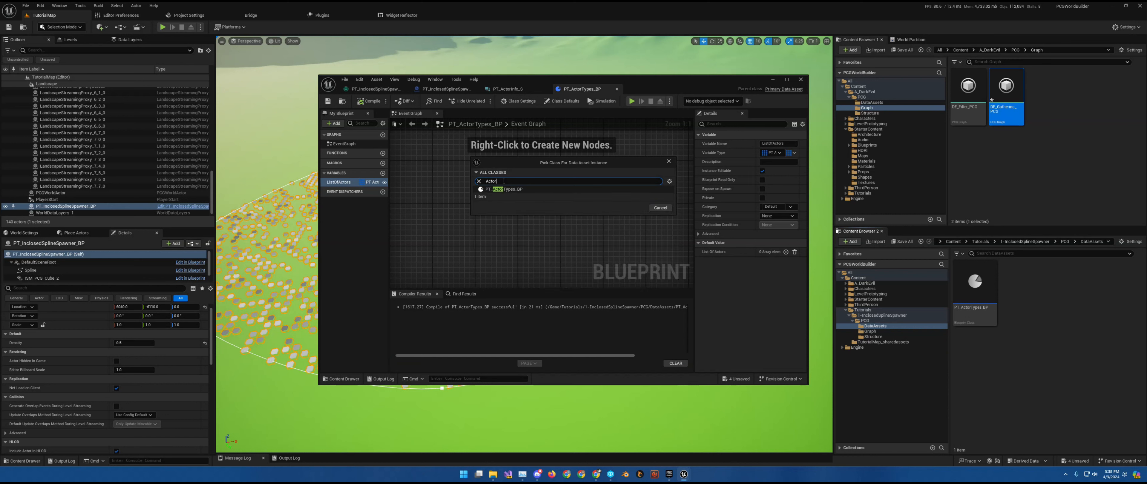
click(503, 188)
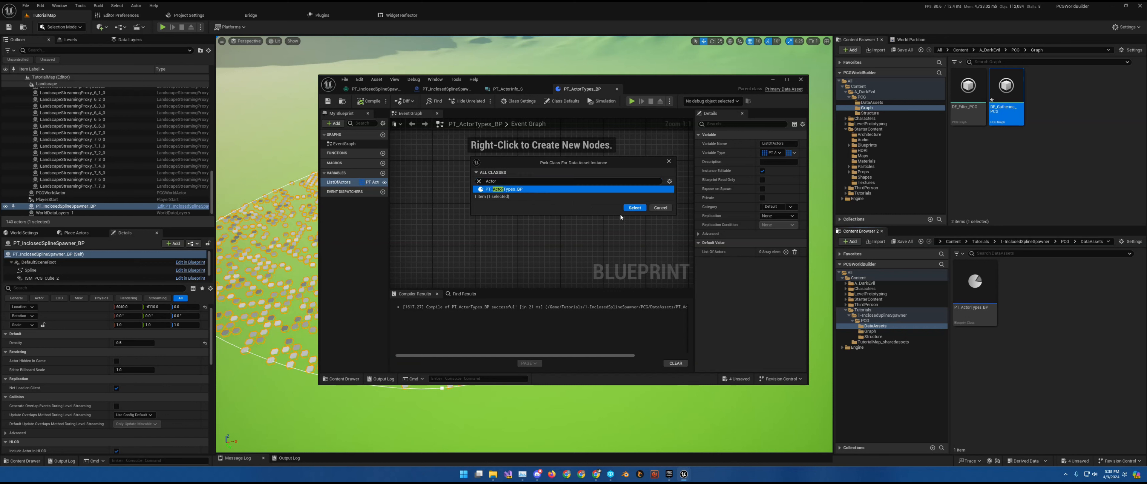
click(635, 208)
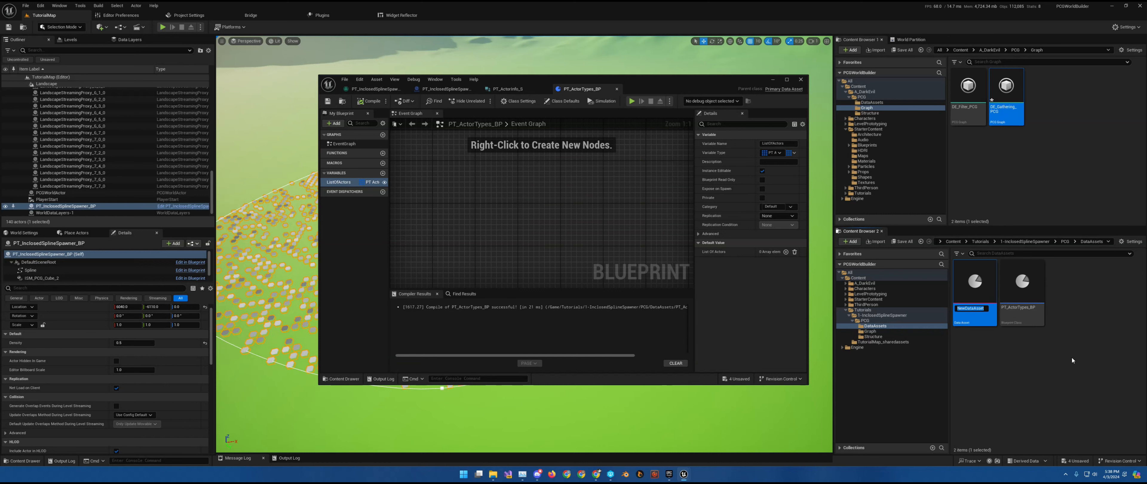
Name the new data asset PT_Example_DA and open it alongside the other asset editors.
text(PT_Example_DA)
key(Return)
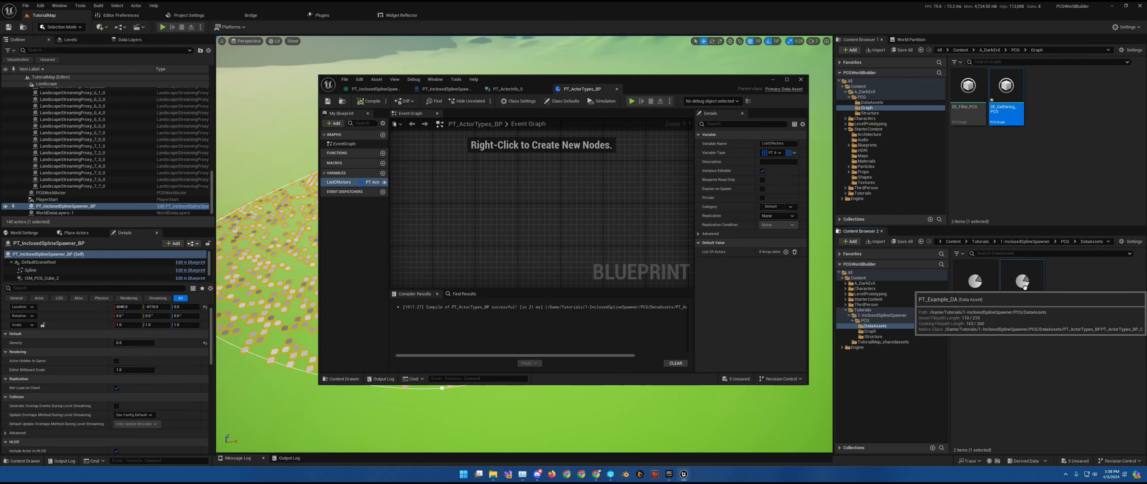
drag(1, 223, 637, 90)
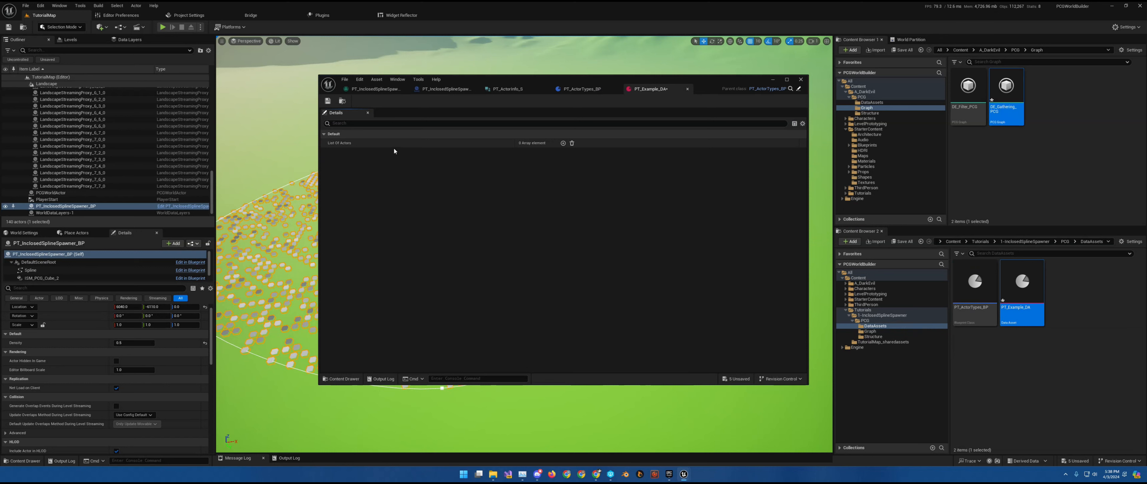
Add a first entry to List Of Actors and assign PCG_Pine_01 as its static mesh.
click(563, 143)
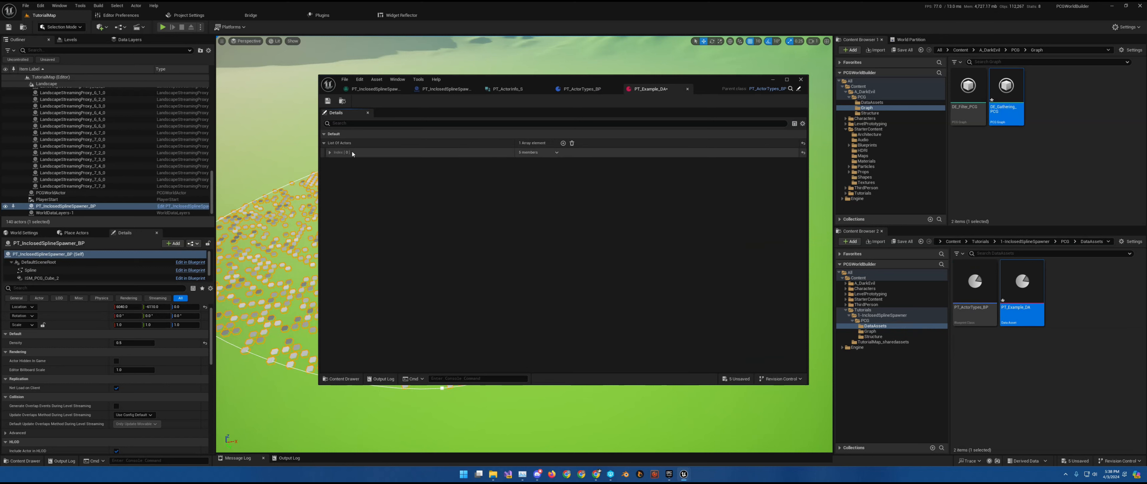
click(330, 153)
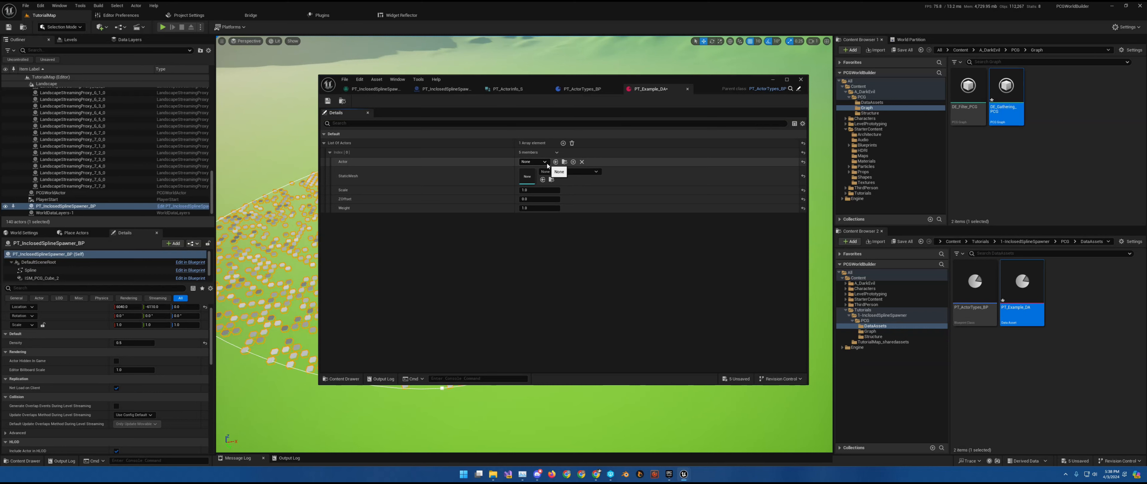
click(560, 173)
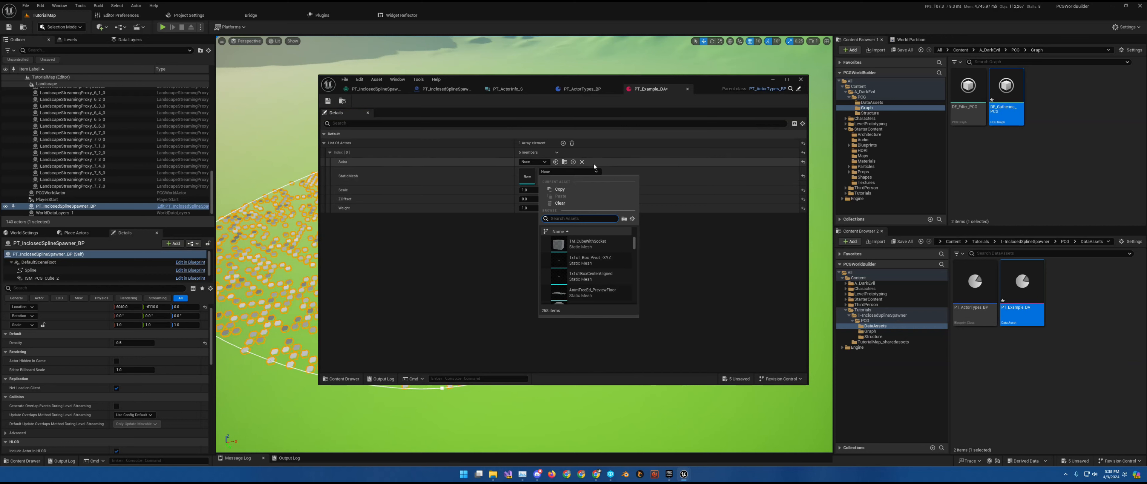
text(pcg)
scroll(622, 256, down, 2)
scroll(602, 266, down, 4)
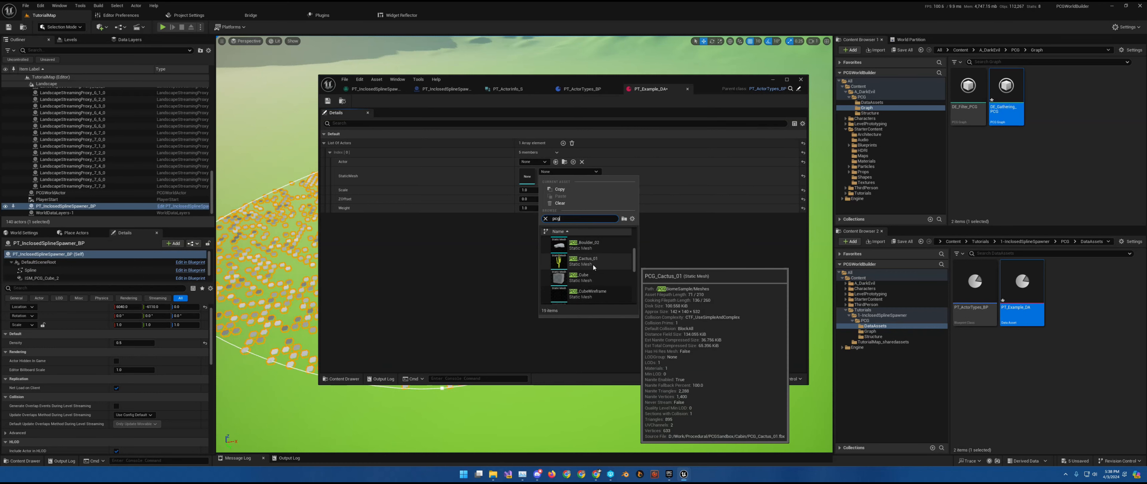
click(592, 258)
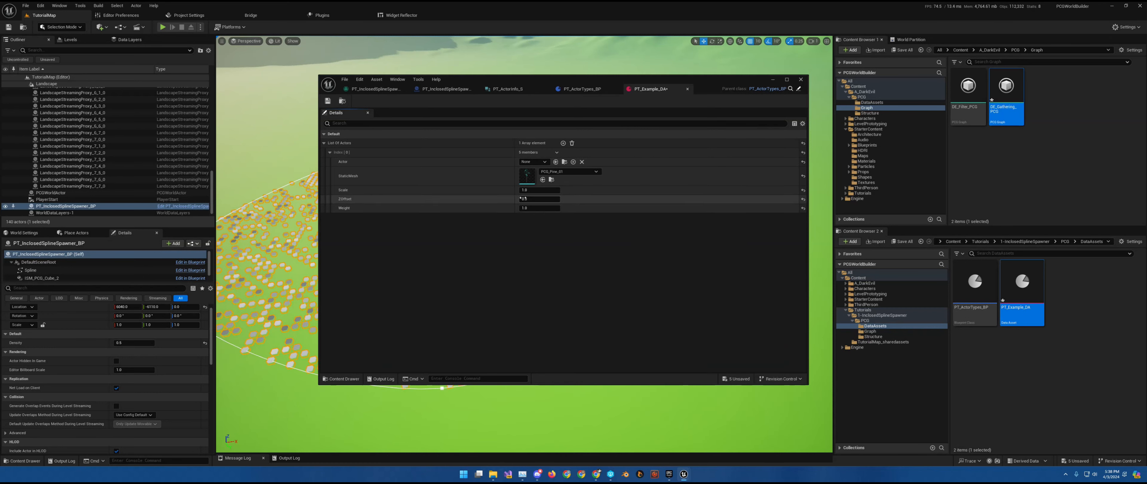
Add two more entries to List Of Actors and assign PCG_Sapling_01 as the second entry's static mesh.
click(562, 143)
click(562, 144)
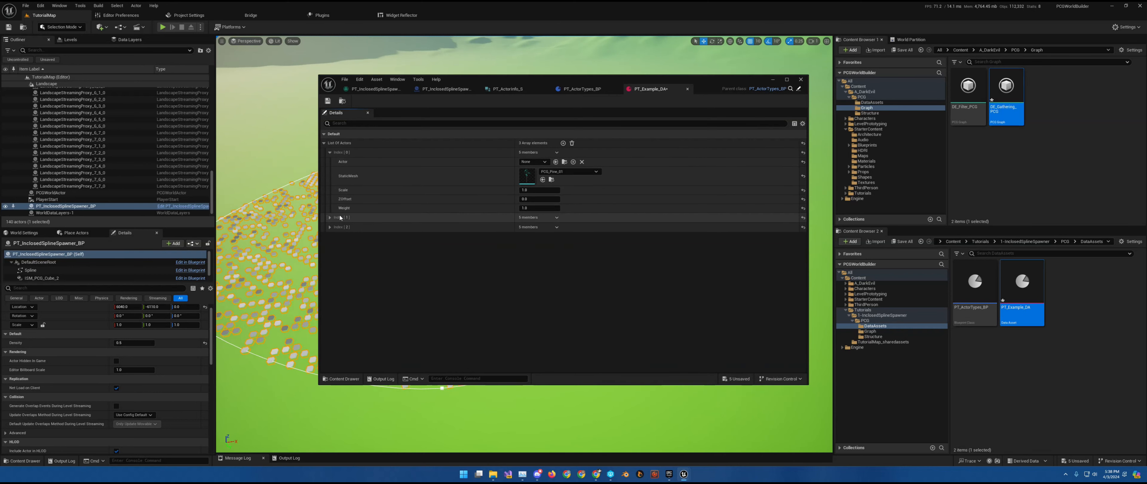
click(331, 218)
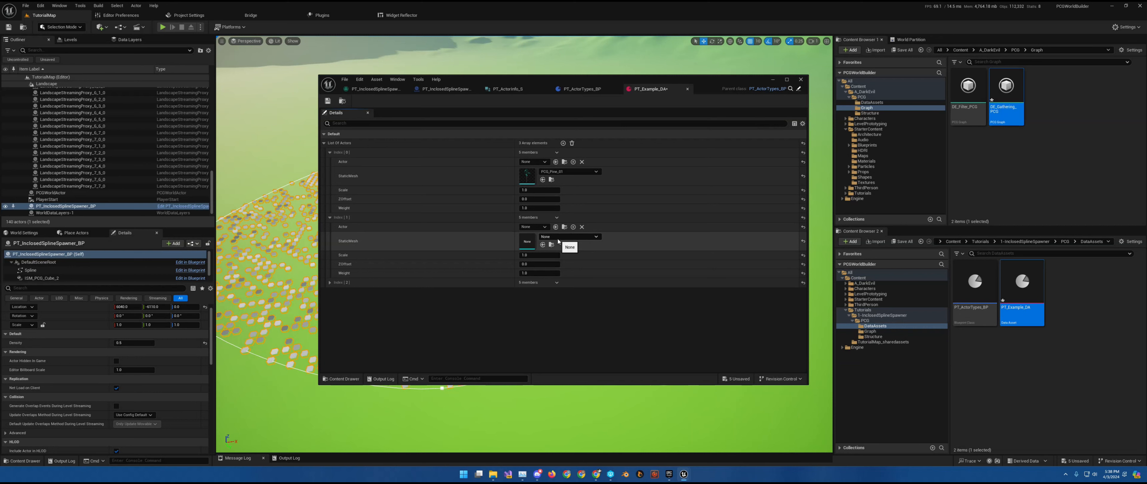
click(558, 238)
text(pcg)
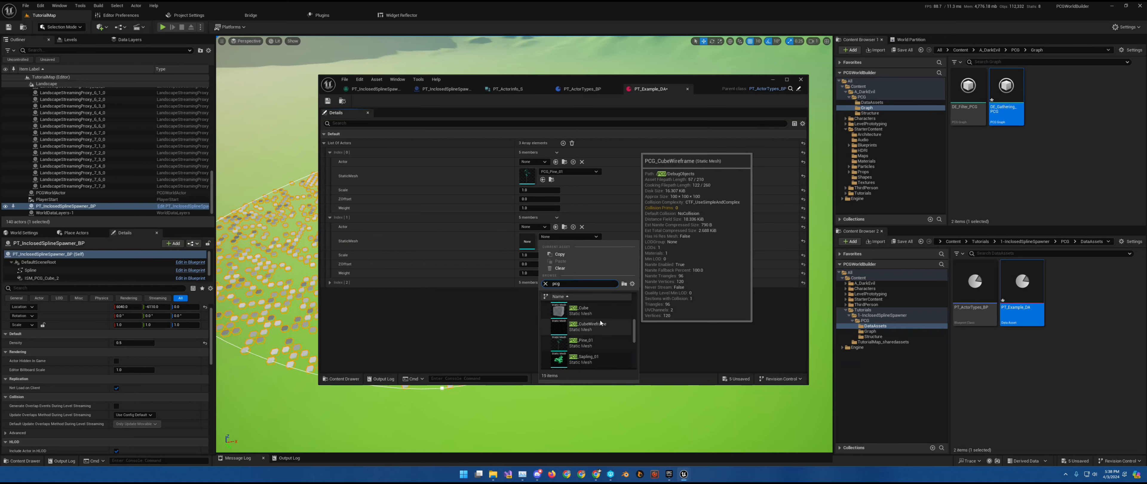
click(585, 358)
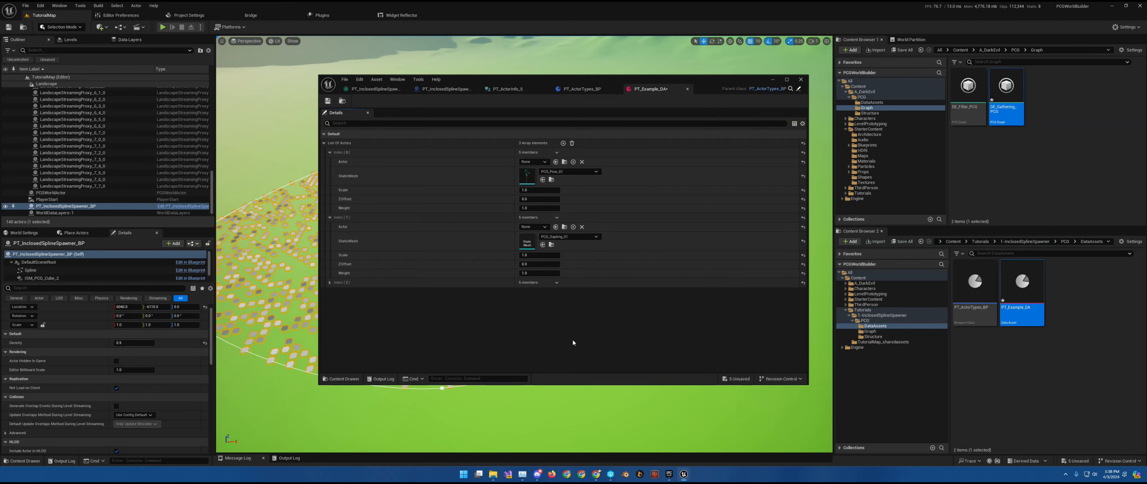
Assign PCG_Spruce_01 as the third entry's static mesh and save the data asset.
click(329, 283)
click(550, 302)
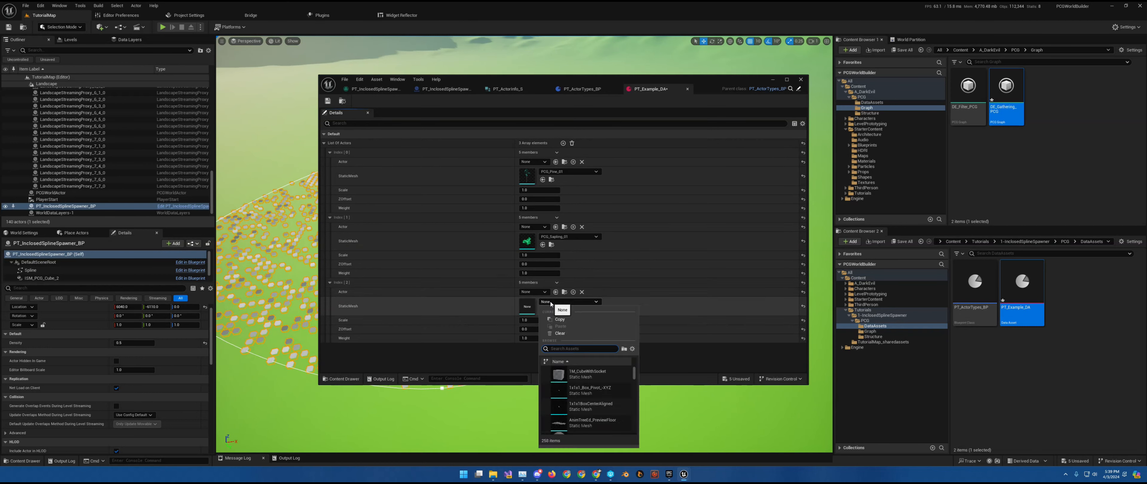
text(pcg)
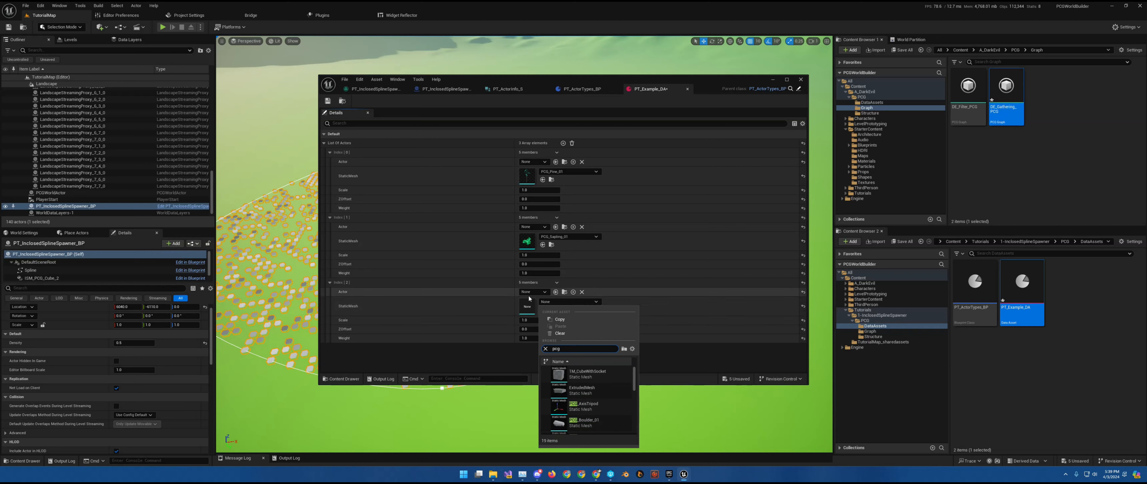
scroll(595, 403, down, 5)
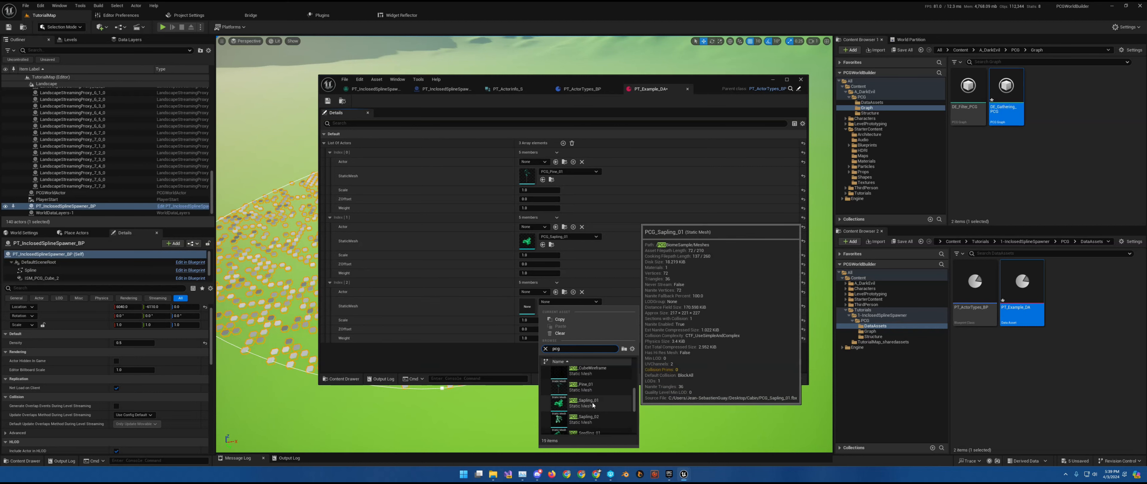
click(579, 415)
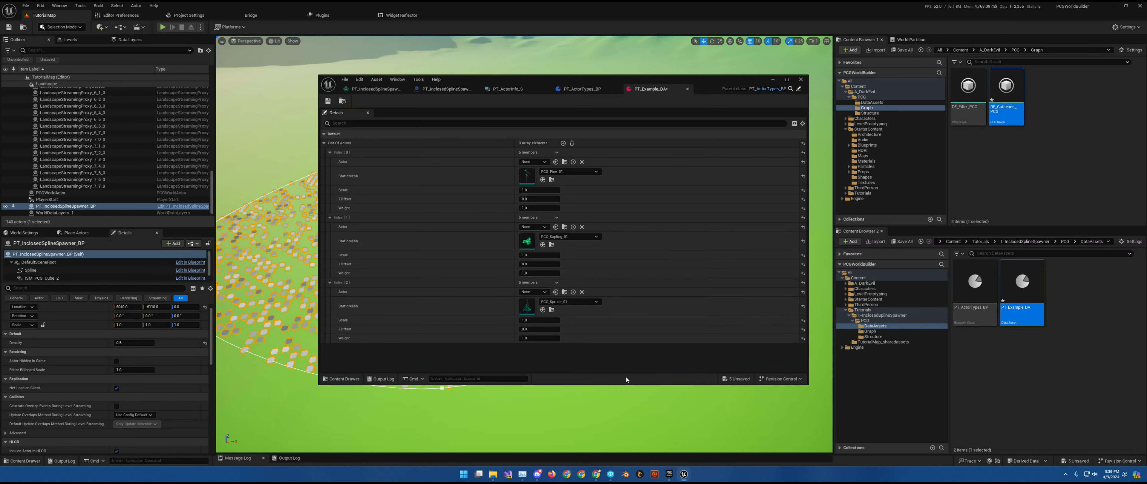
click(327, 100)
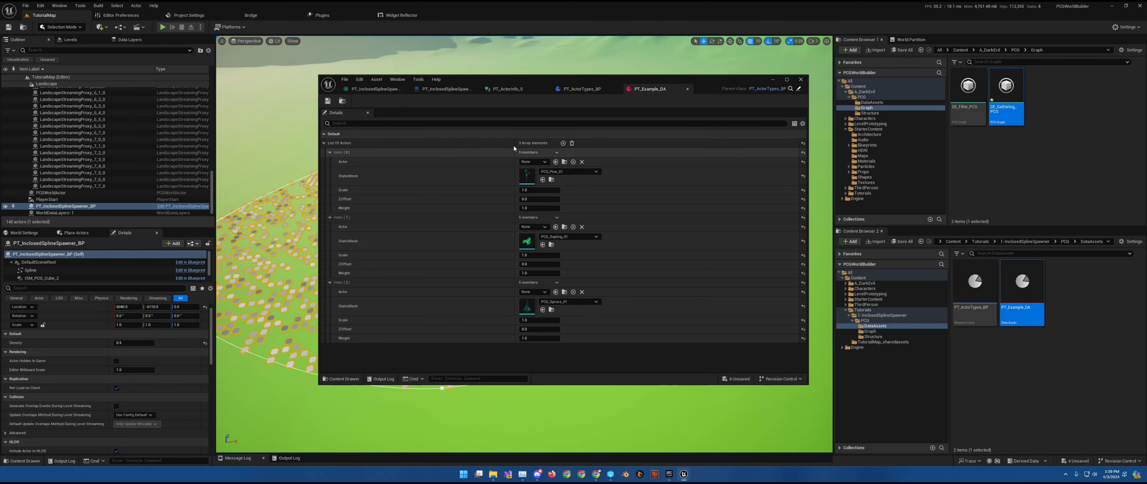
Add a variable named ActorDataTable to the PT_InclosedSplineSpawner_BP Blueprint.
click(452, 92)
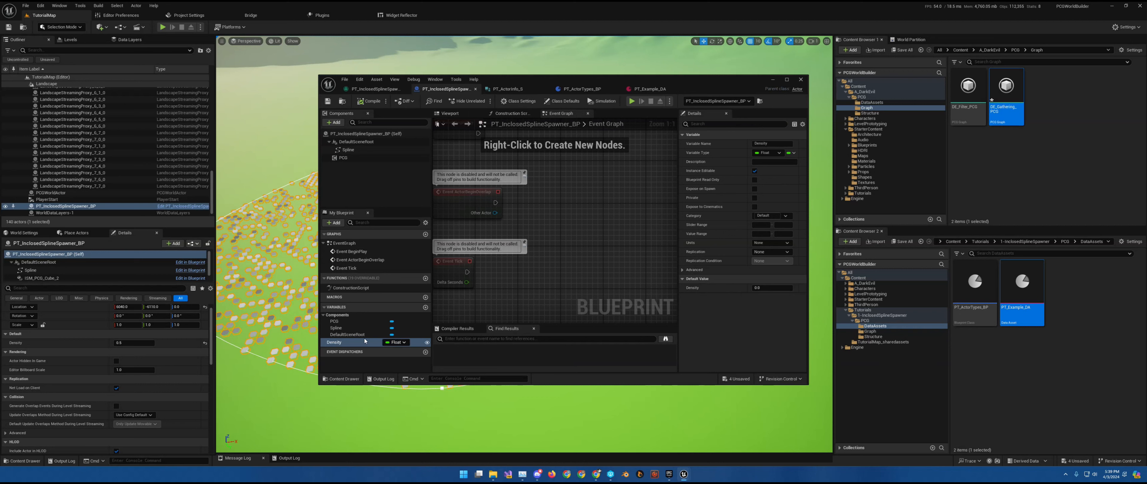
click(425, 307)
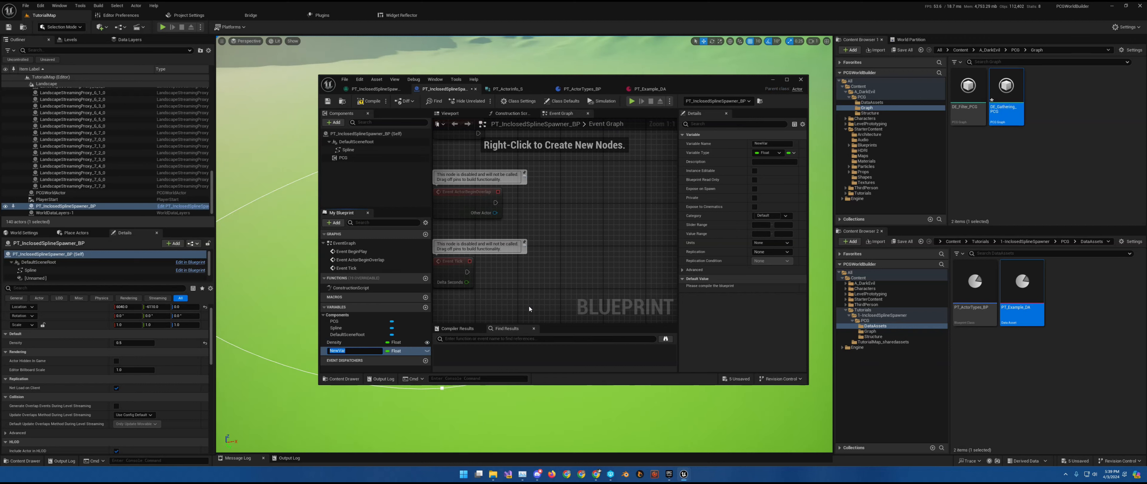
text(ActorDataTable)
key(Return)
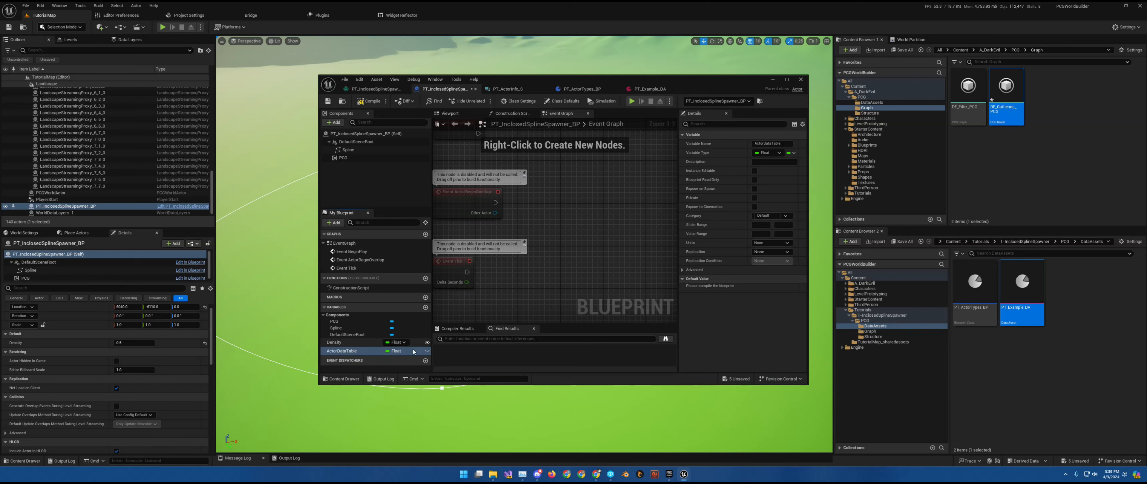
Change ActorDataTable's type to a PT Actor Types BP object reference and compile the Blueprint.
click(398, 351)
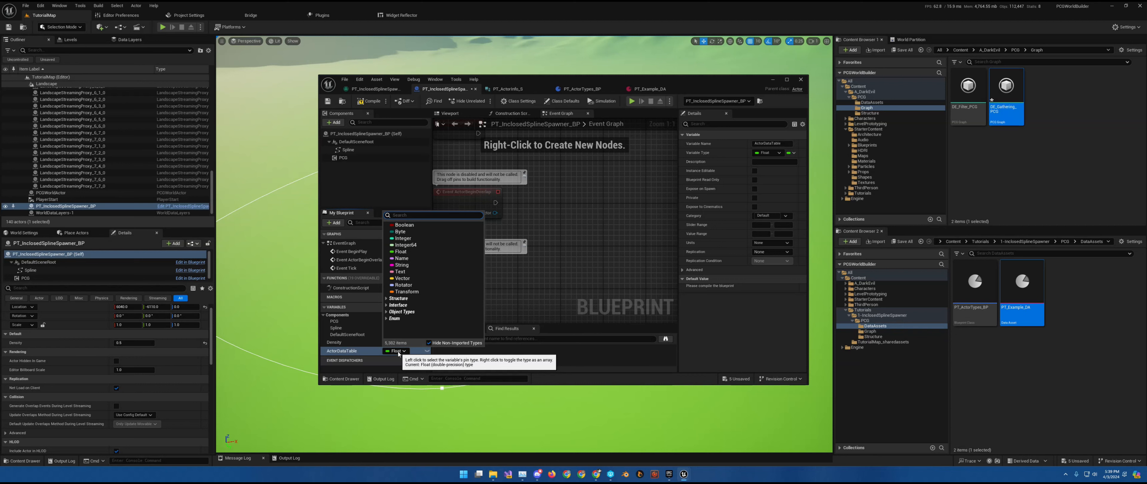
text(ActorTypes)
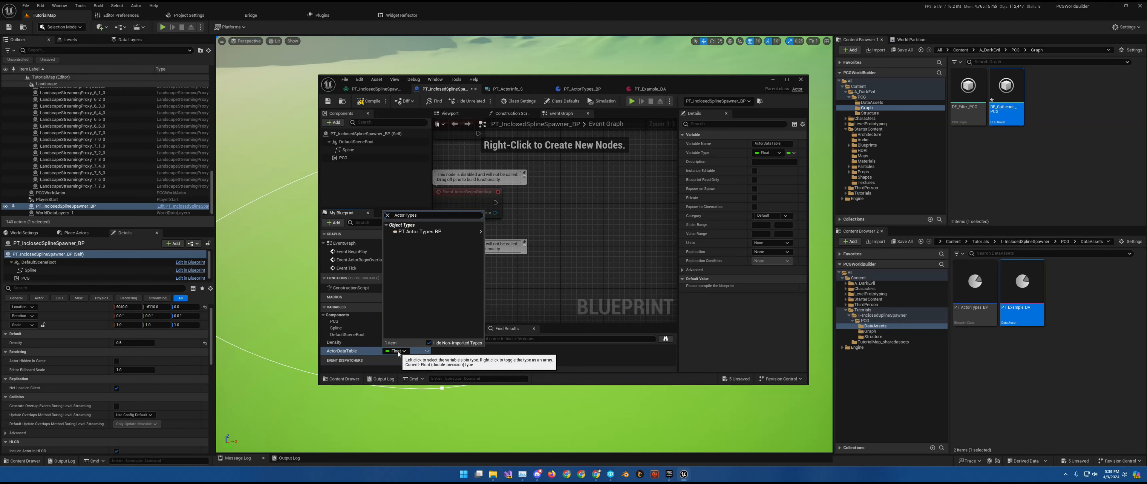
mouse_move(463, 231)
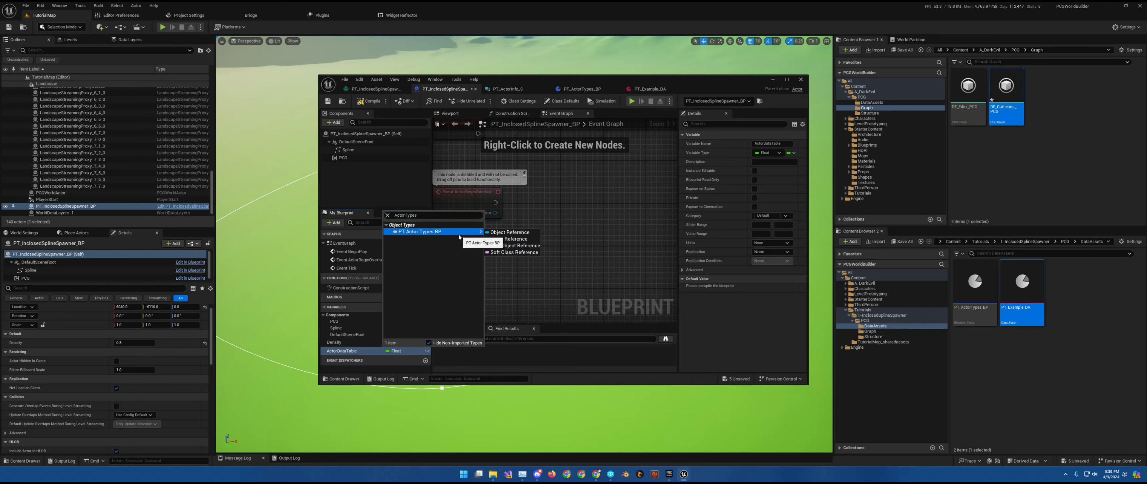
click(501, 235)
click(369, 100)
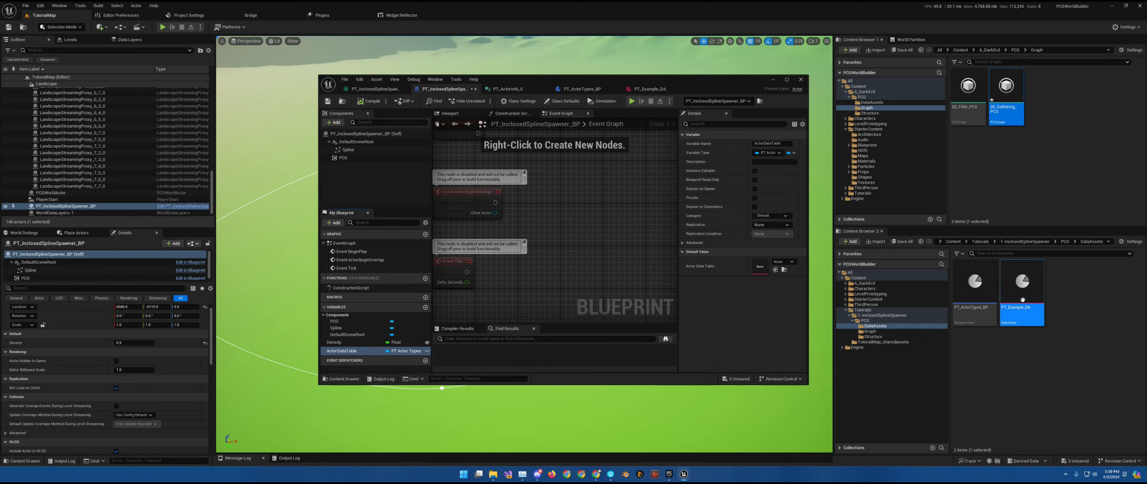
Make the ActorDataTable variable instance editable and recompile the spawner Blueprint.
mouse_move(1023, 285)
mouse_down()
mouse_move(756, 277)
mouse_move(1017, 283)
mouse_up()
click(996, 371)
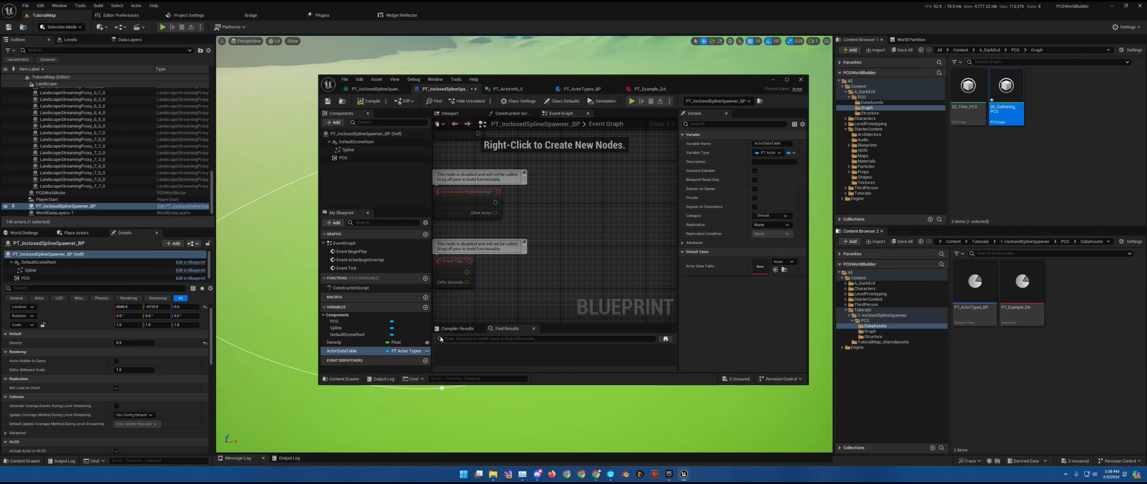
click(428, 351)
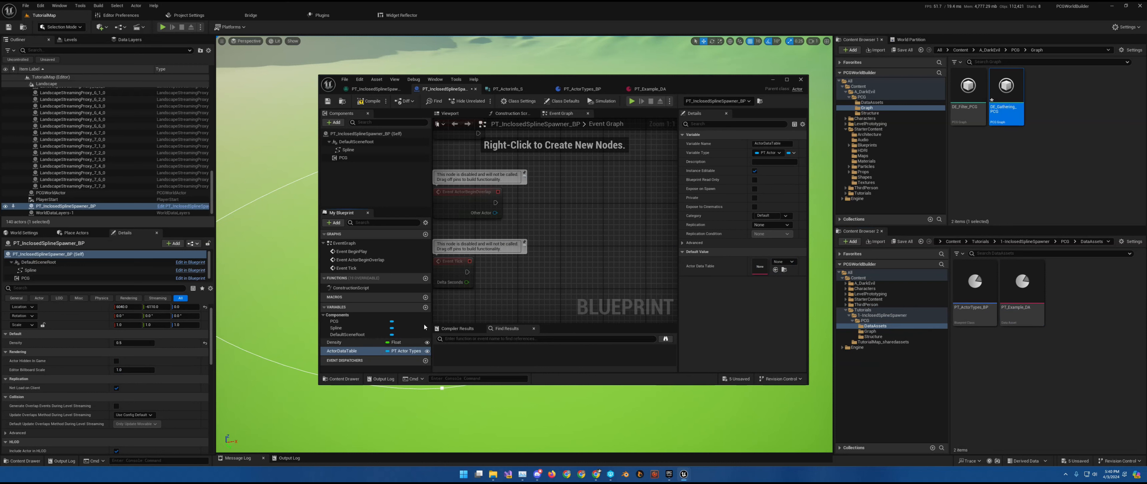
click(369, 101)
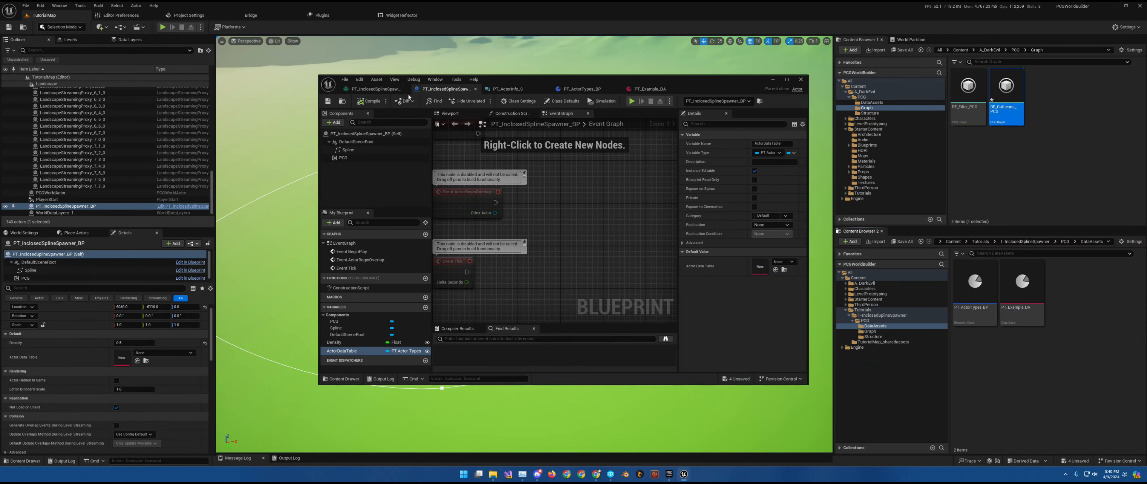
Return to the PCG graph, choose the spawner's PCG component as debug object, and enlarge the editor window.
click(374, 88)
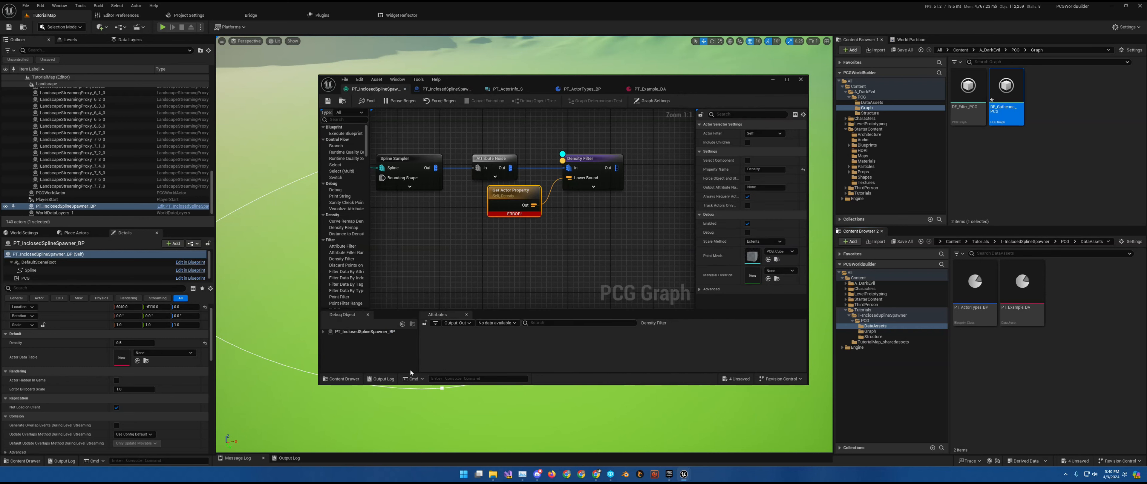
click(323, 331)
click(375, 337)
right_drag(628, 213, 605, 242)
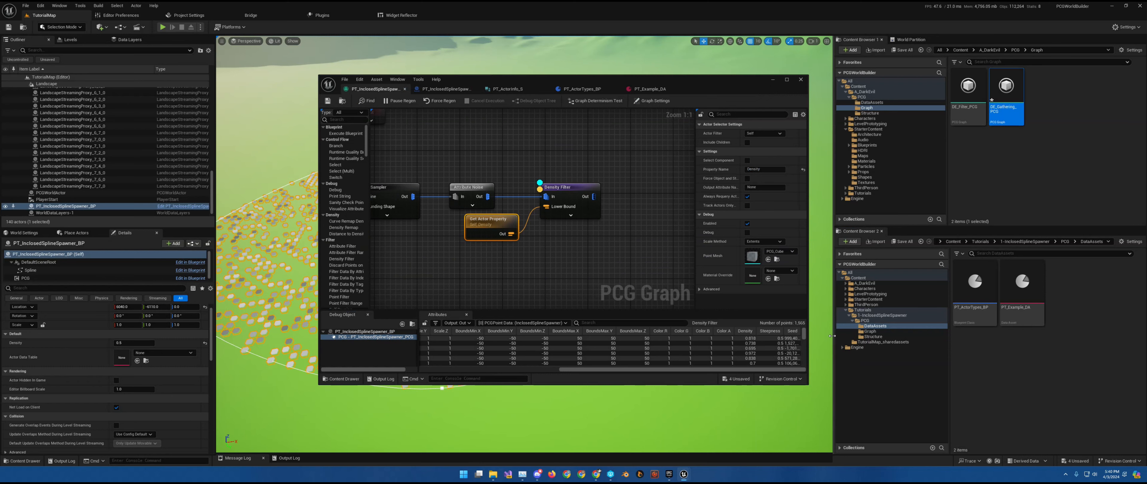
drag(807, 384, 1012, 440)
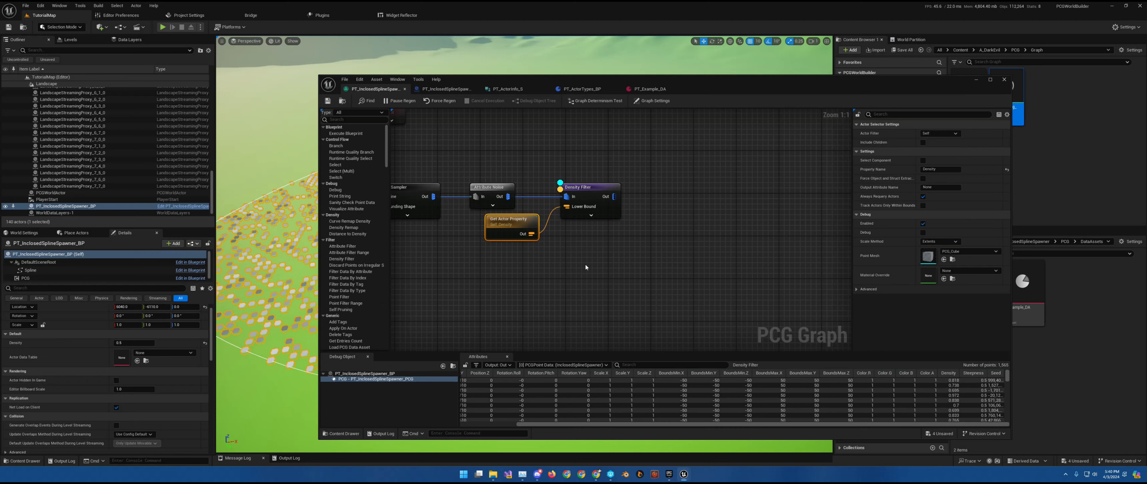
Add a Get Actor Property node below the Density Filter and set its property name to ActorDataTable.
right_click(606, 283)
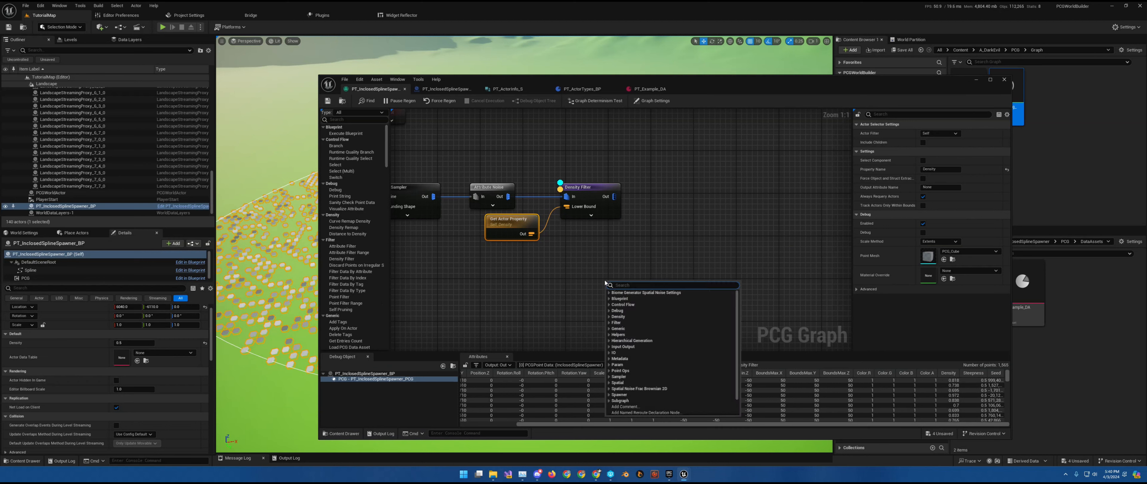
text(get actor pr)
click(644, 298)
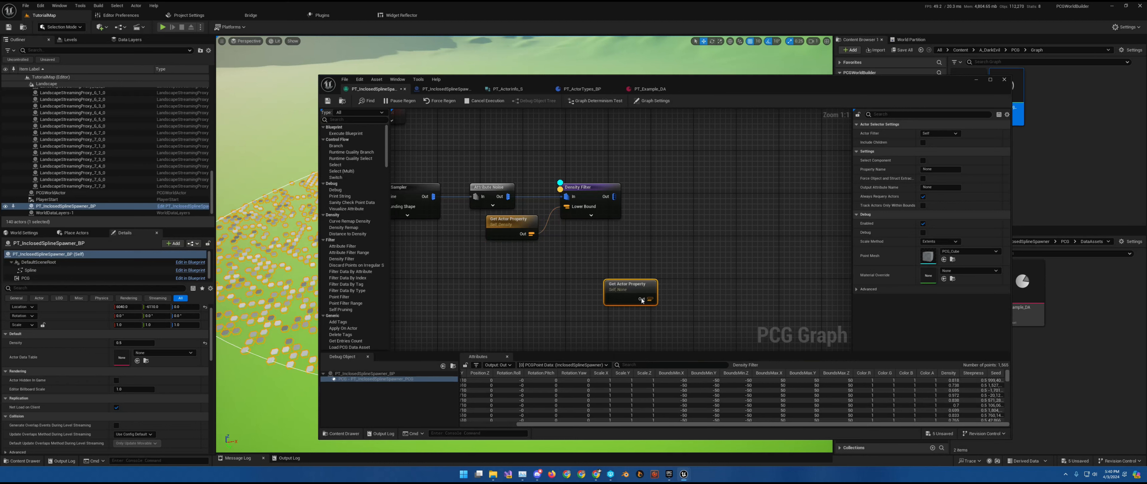
drag(641, 286, 606, 243)
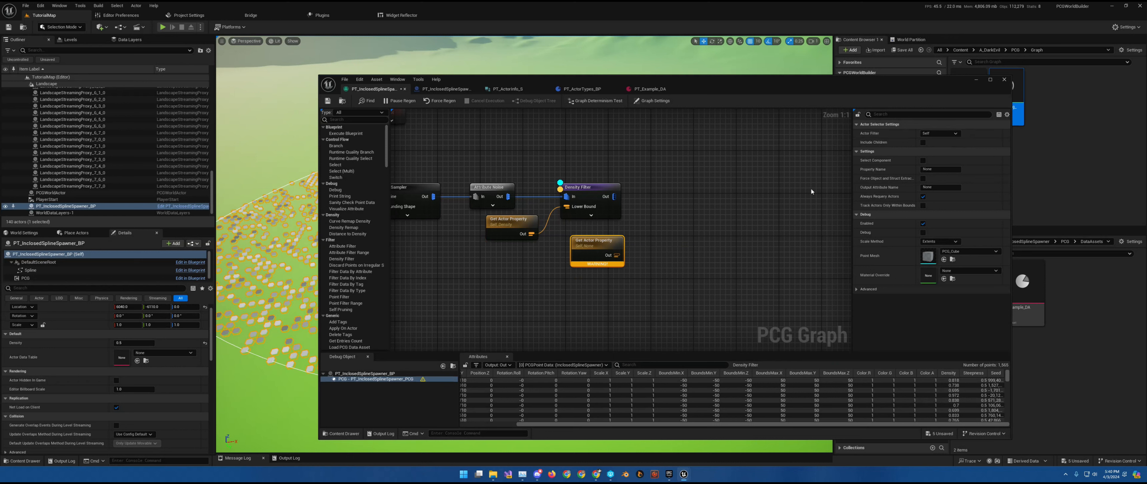
click(948, 169)
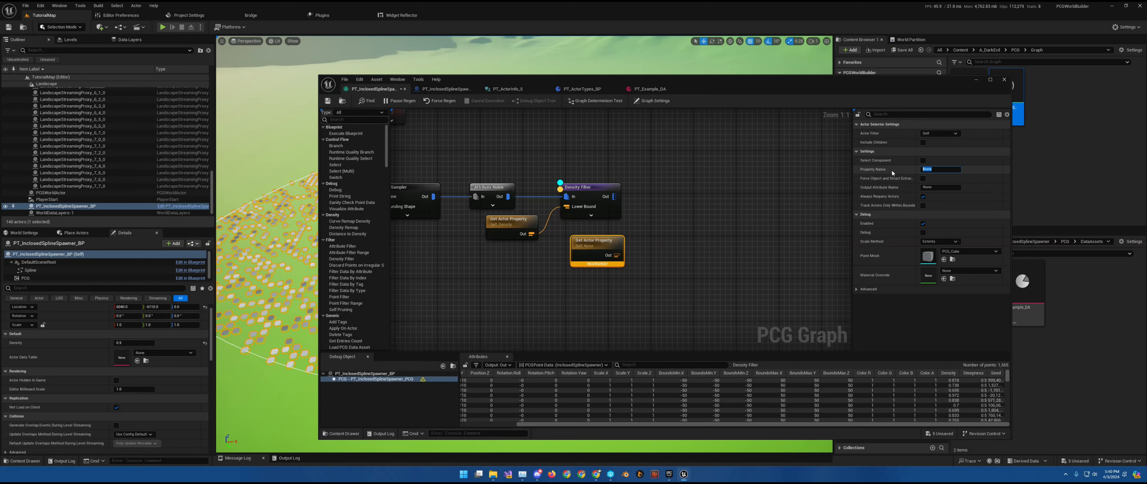
text(ActorDataTable)
key(Return)
key(Escape)
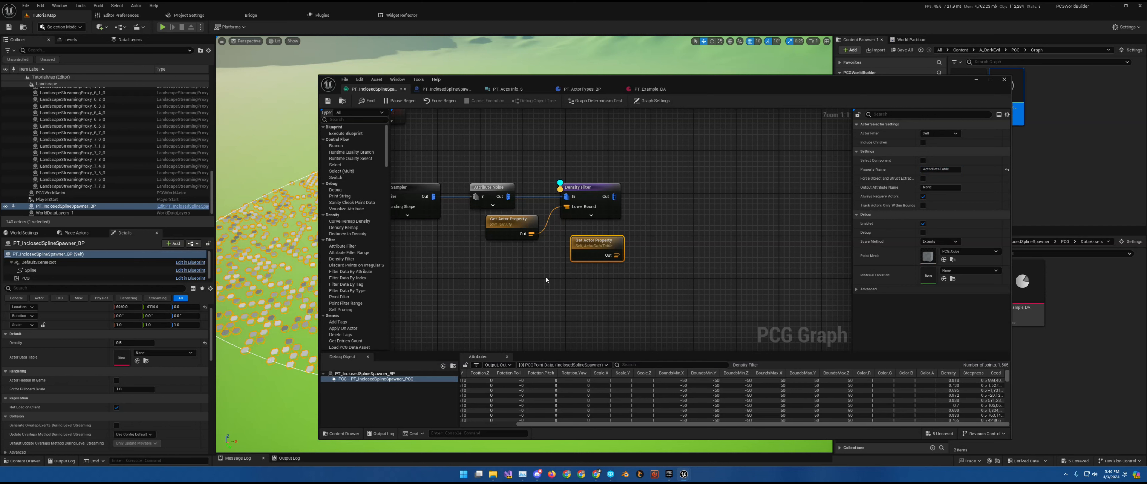
Add a Get Property From Object Path node fed by the ActorDataTable Get Actor Property output.
right_drag(609, 240, 533, 251)
drag(541, 267, 582, 264)
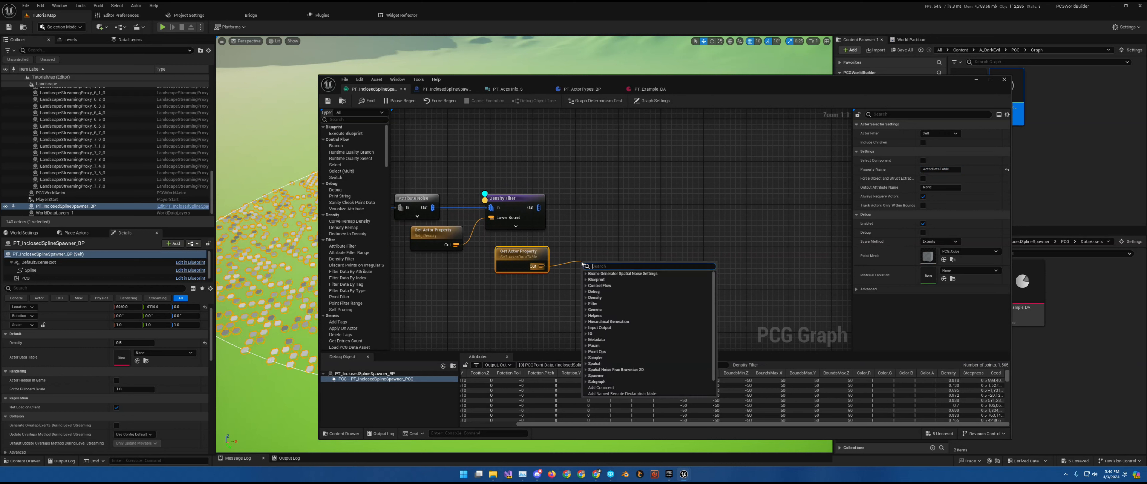
text(Get proper)
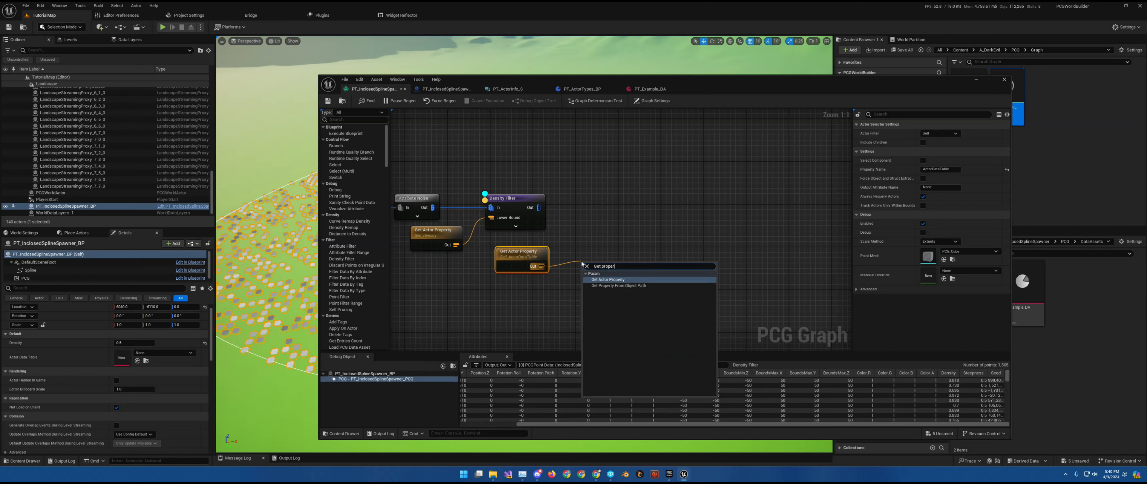
text(ty)
click(618, 285)
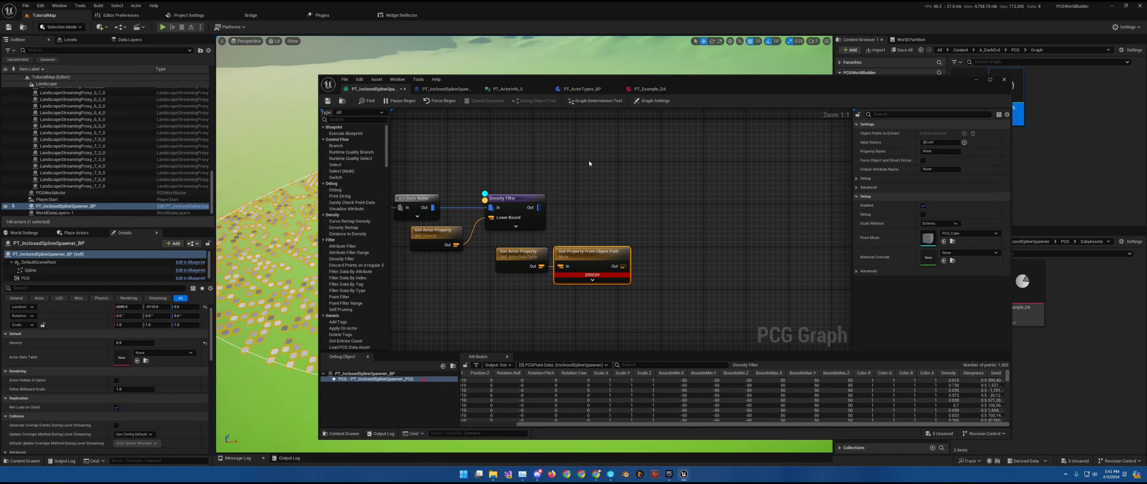
Look up the array variable's name in PT_ActorTypes_BP and set the Get Property From Object Path node's property name to ListOfActors.
click(571, 89)
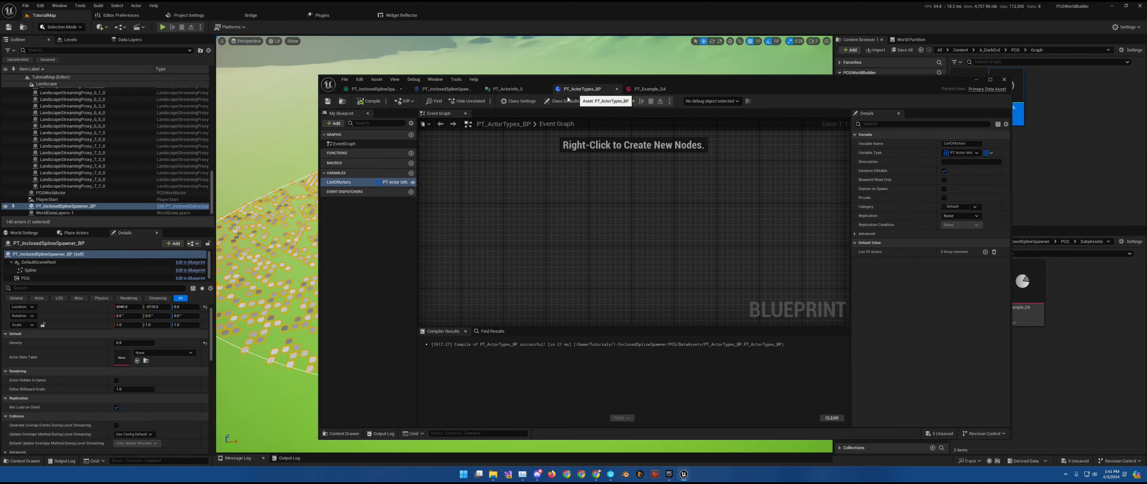
double_click(336, 186)
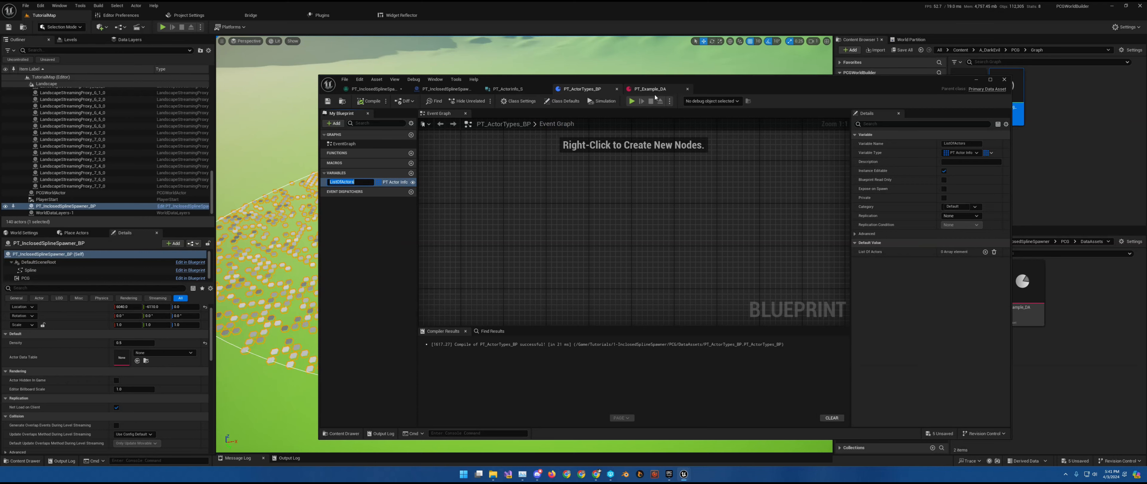
click(461, 89)
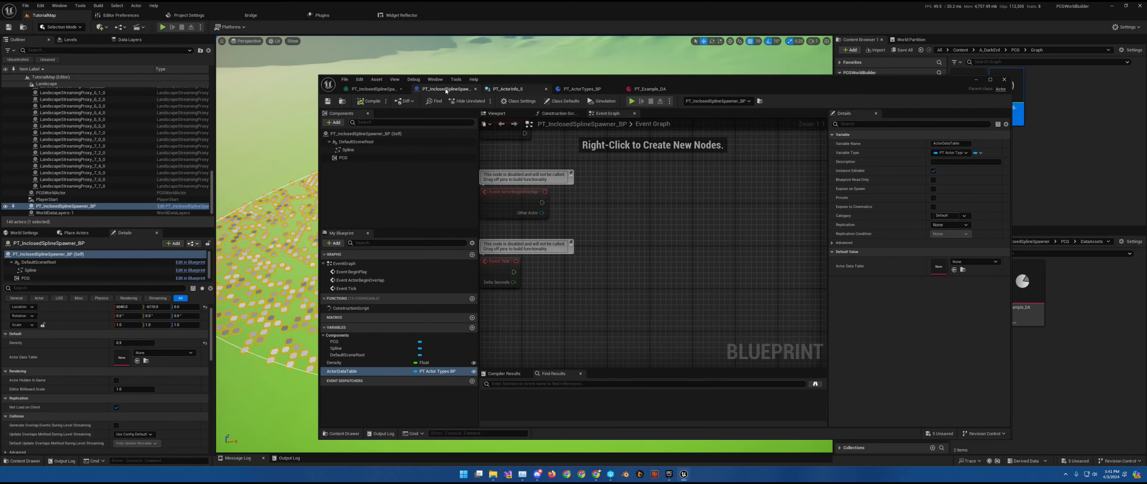
click(377, 89)
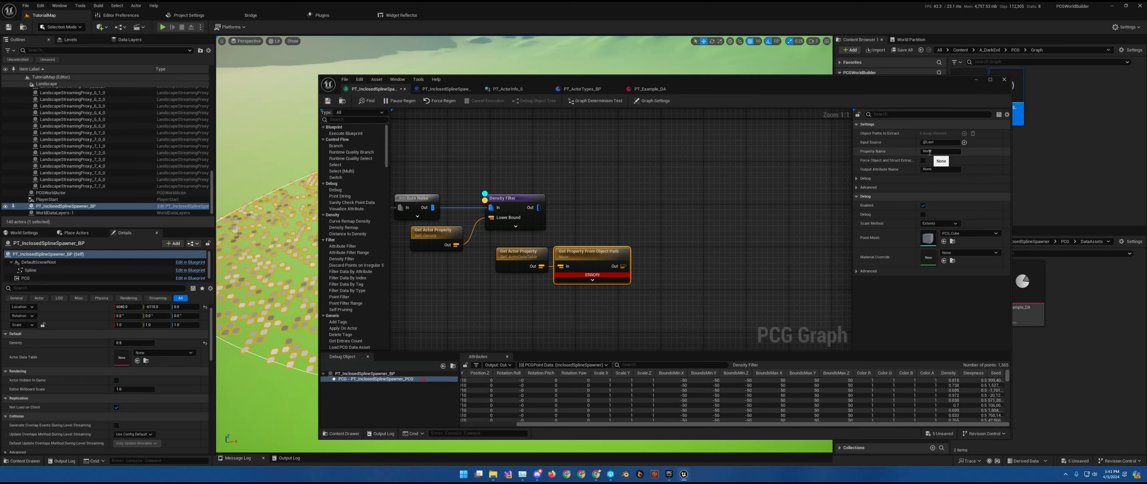
click(928, 151)
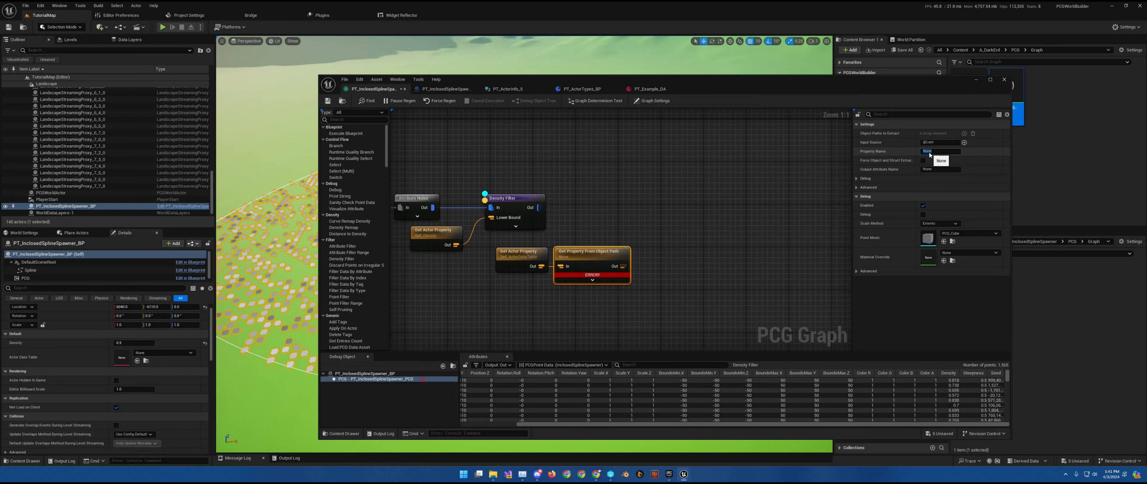
text(ListOfActors)
key(Return)
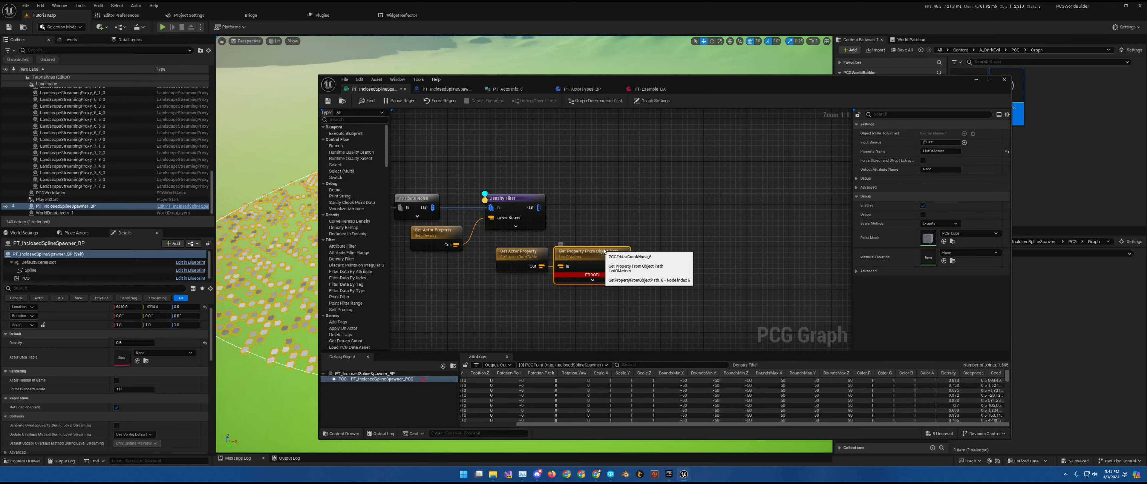
drag(597, 253, 630, 252)
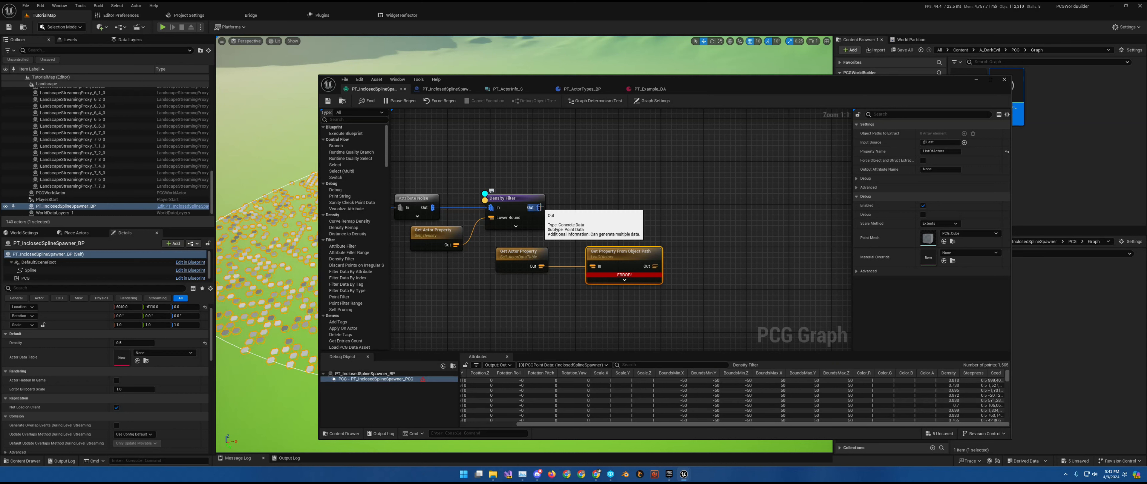
Add a Match And Set Attributes node after the Density Filter and feed its Match Data from Get Property From Object Path.
drag(539, 207, 668, 209)
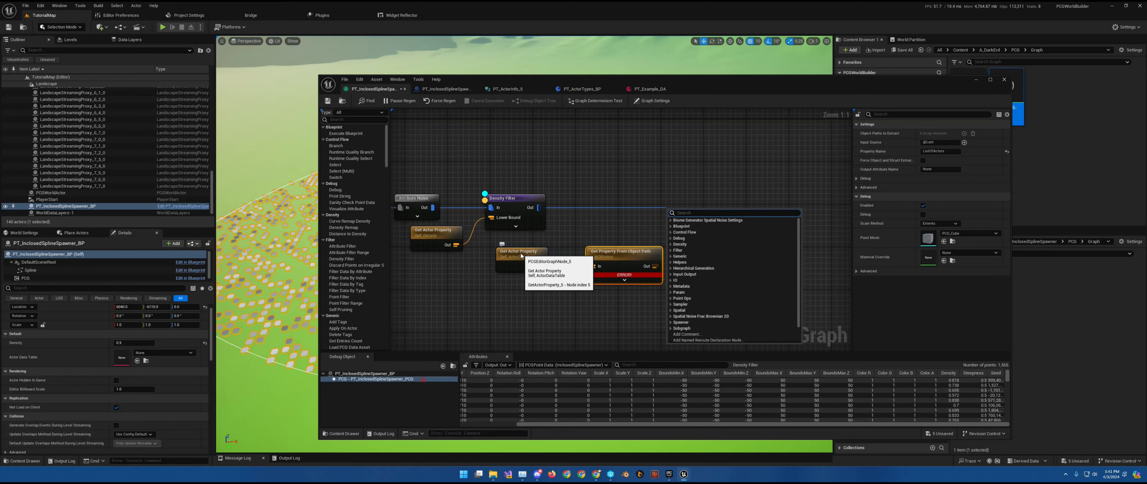
right_drag(579, 217, 527, 225)
drag(487, 216, 663, 220)
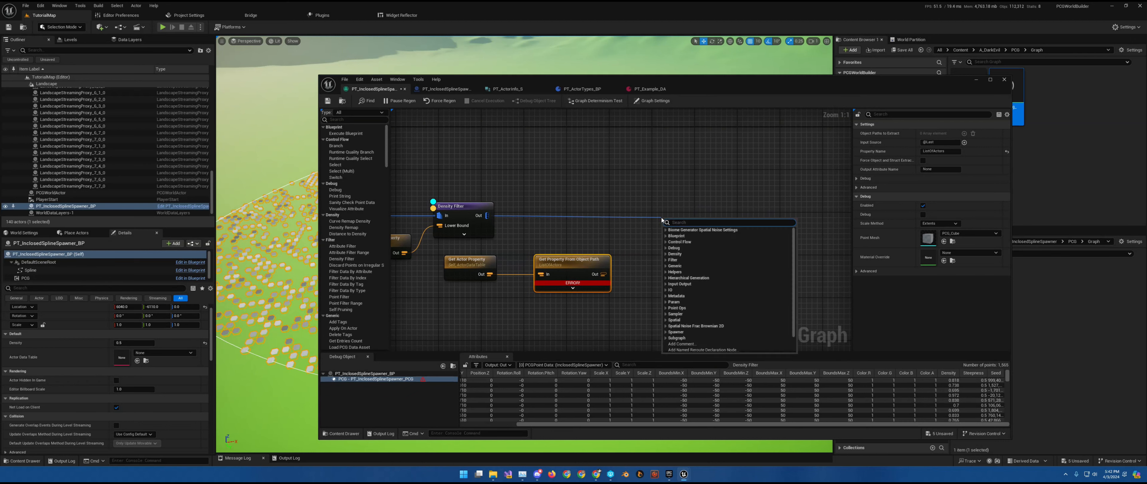
text(ma)
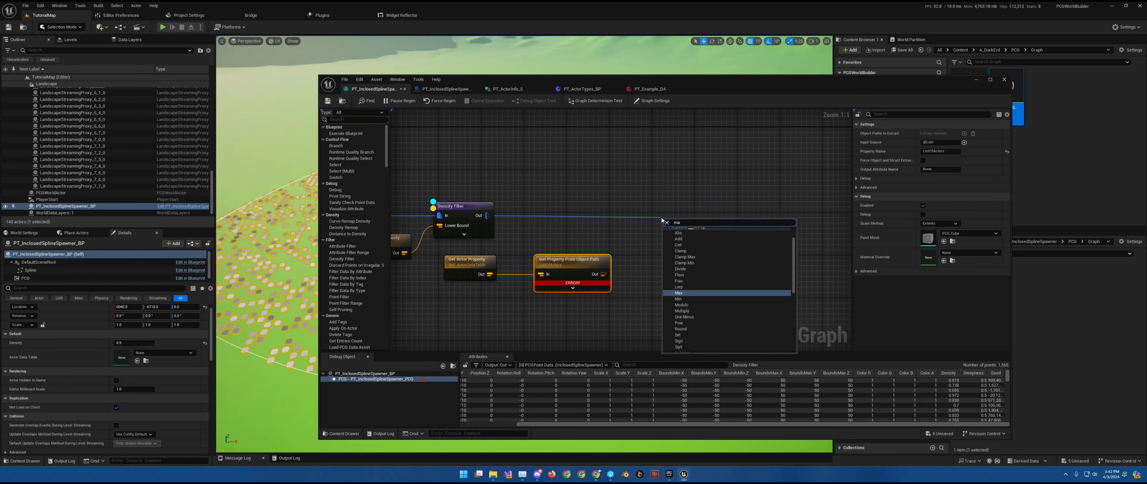
text(tch and set)
click(695, 236)
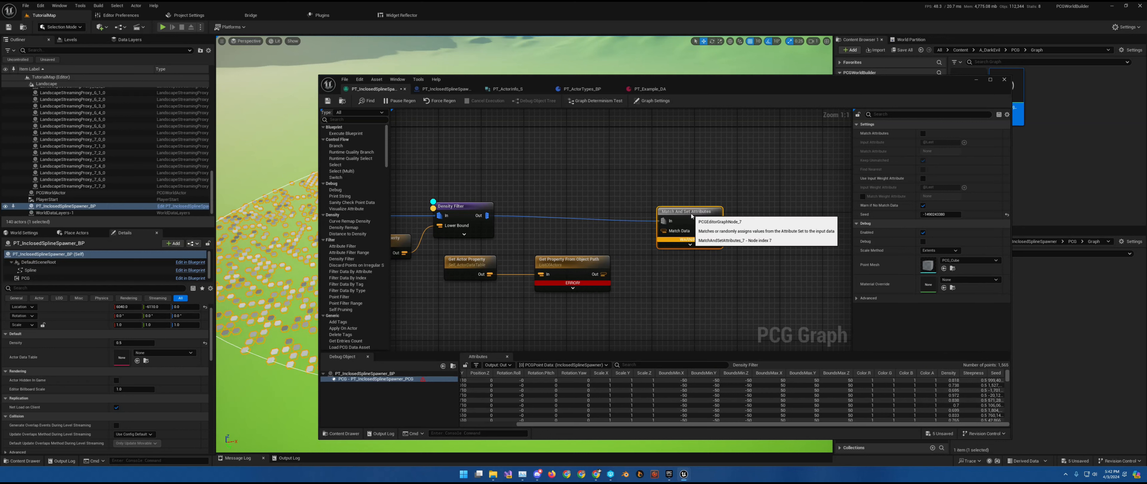
drag(604, 274, 664, 235)
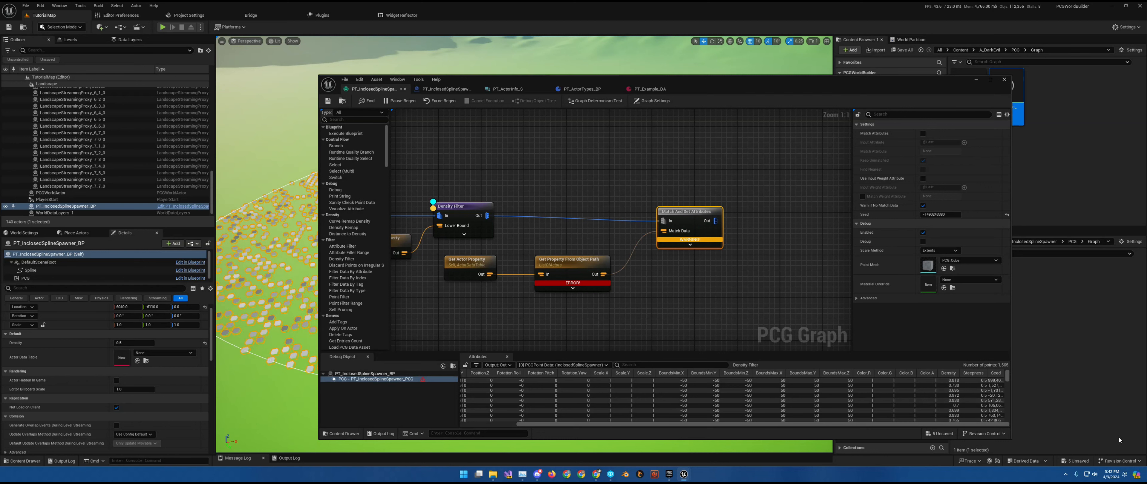
Set the ActorDataTable variable's default value to the PT_Example_DA asset in the spawner Blueprint, and compile and save it.
drag(831, 87, 710, 89)
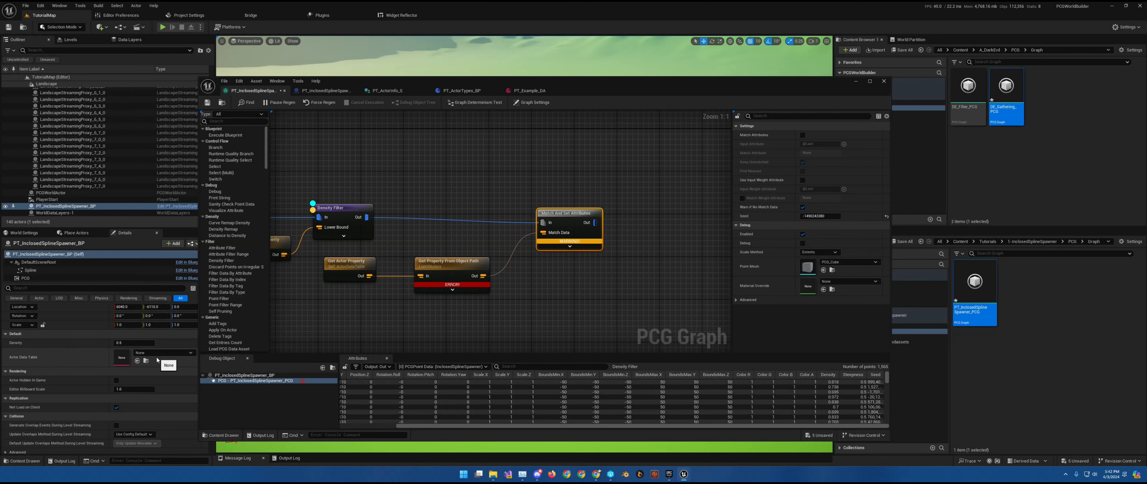
click(318, 91)
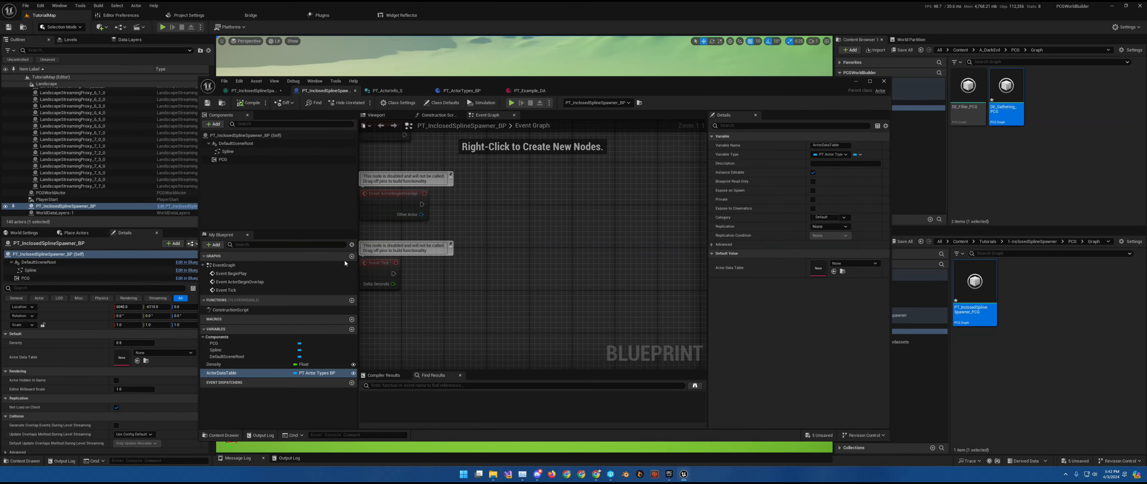
click(509, 91)
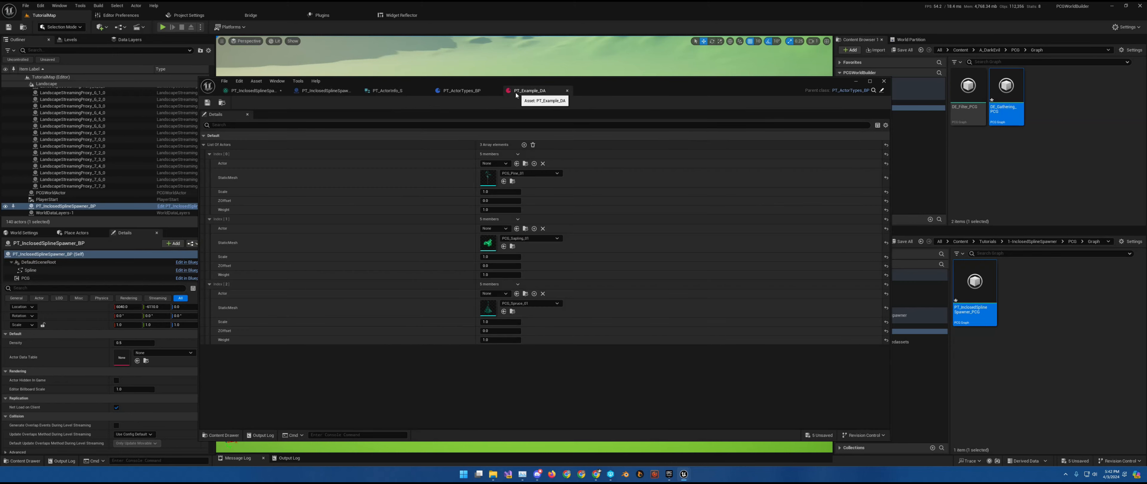
click(467, 91)
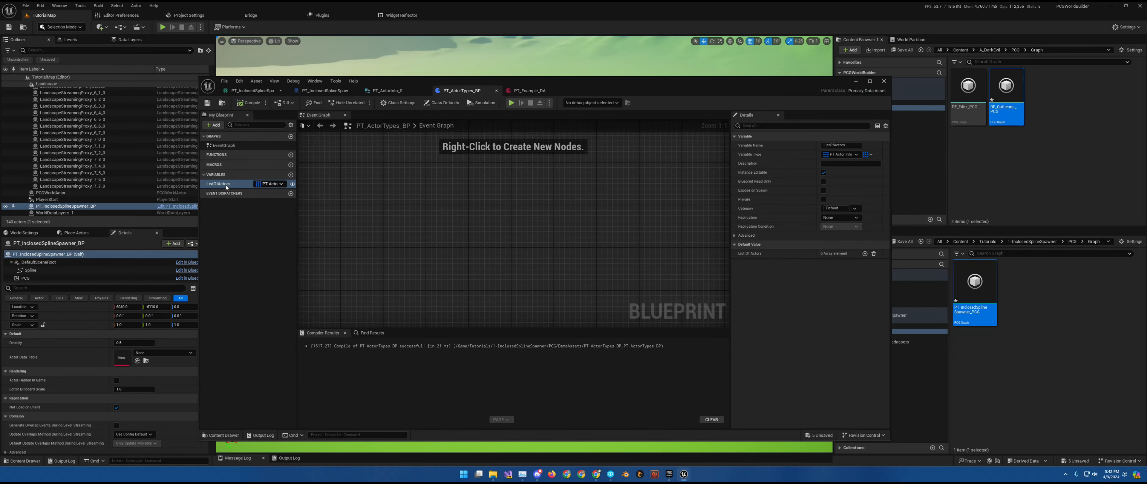
click(325, 91)
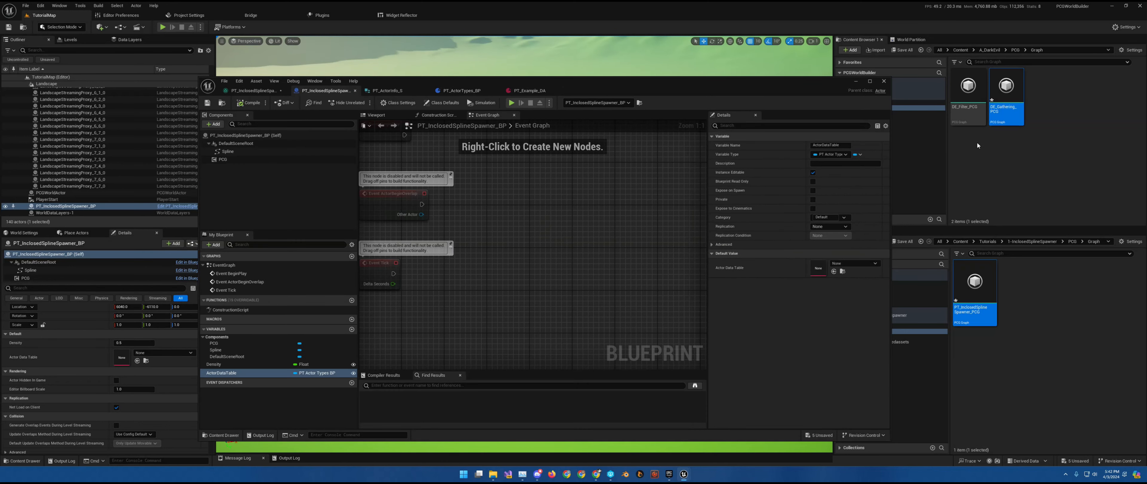
drag(772, 85, 693, 81)
click(875, 326)
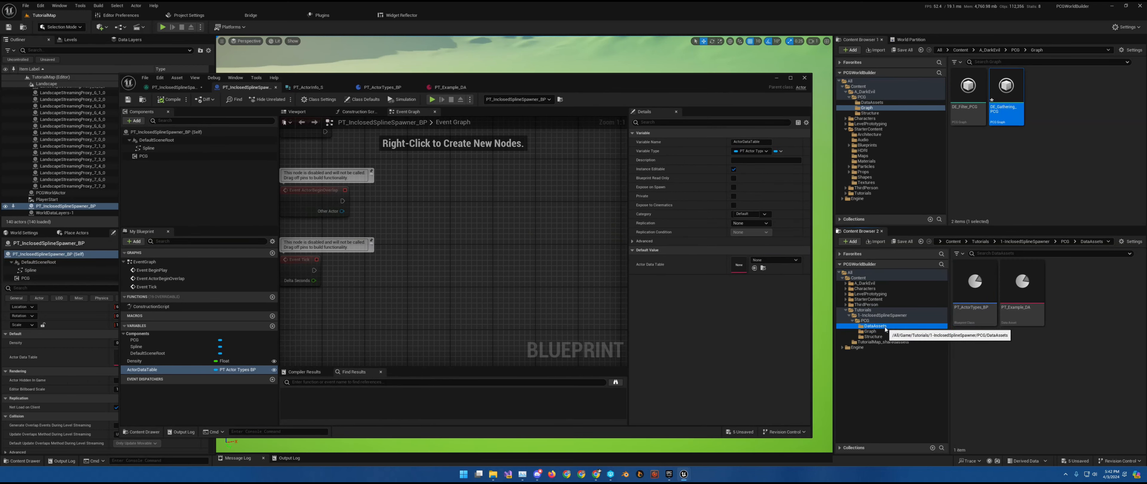
drag(1021, 285, 739, 264)
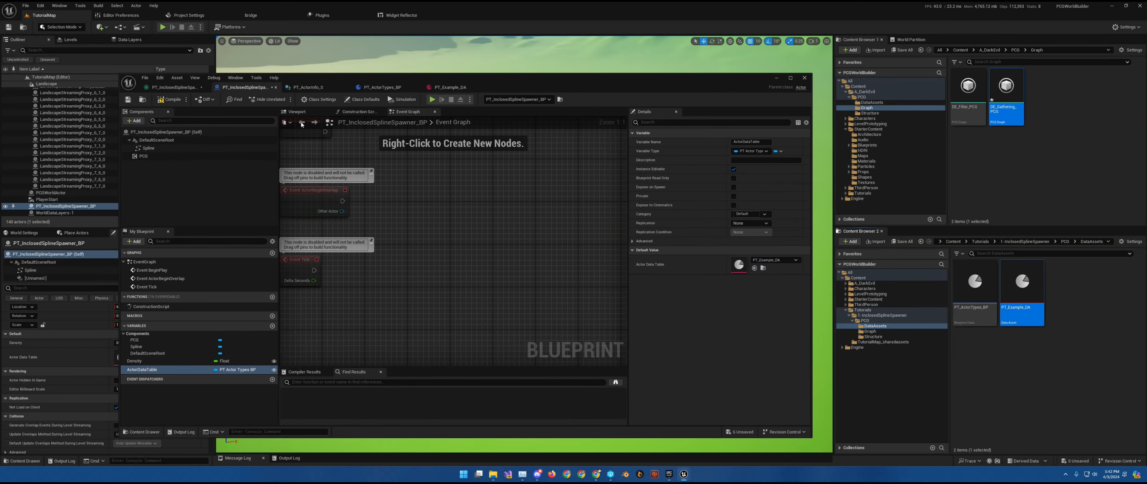
click(170, 99)
click(128, 99)
Return to the PCG graph and choose the spawner's PCG component as debug object again.
drag(531, 85, 884, 97)
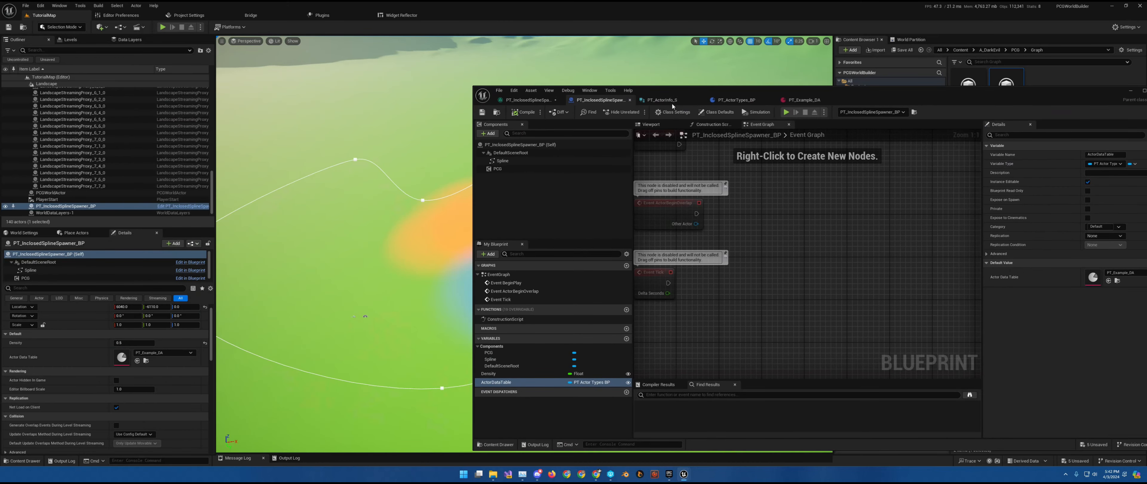
click(527, 99)
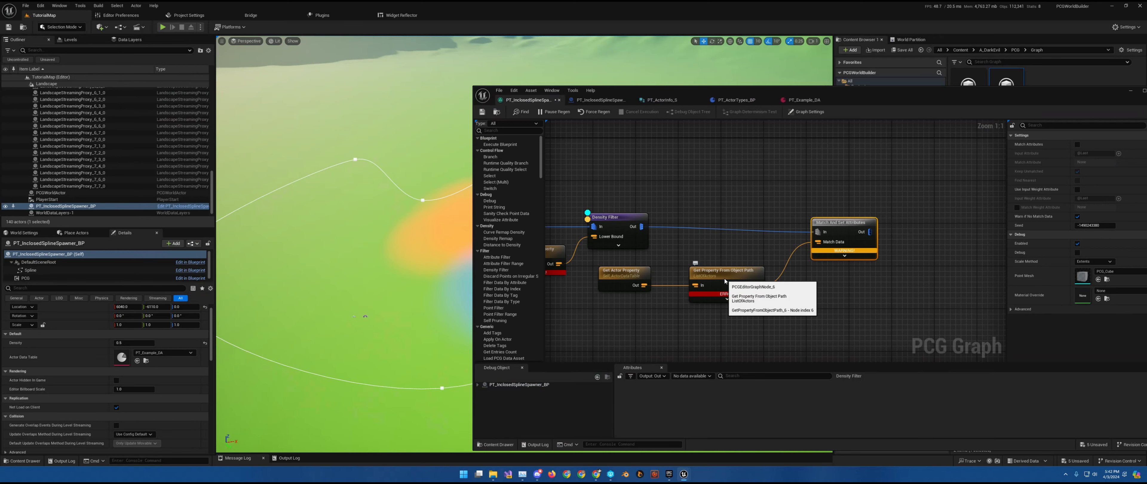
click(478, 384)
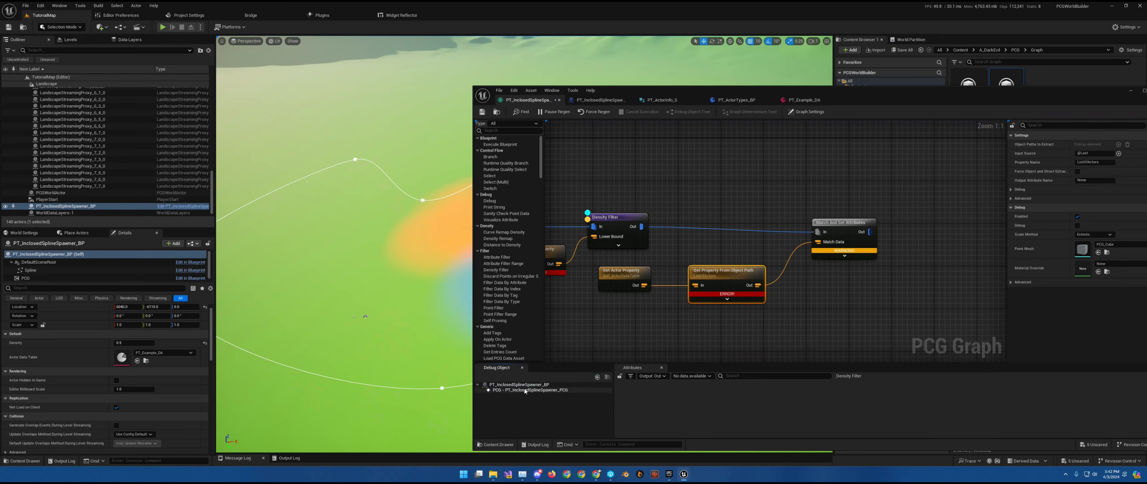
click(490, 390)
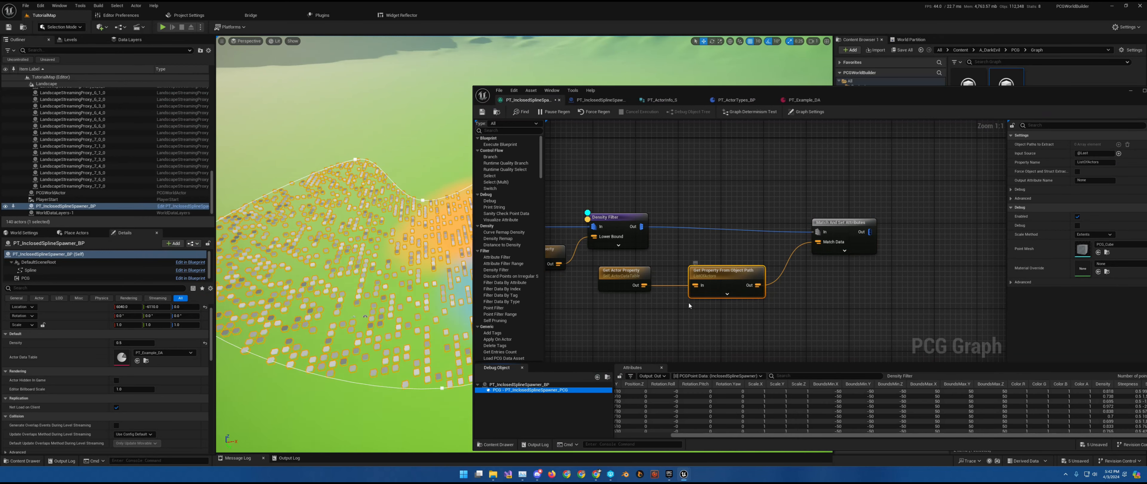
drag(853, 92, 742, 85)
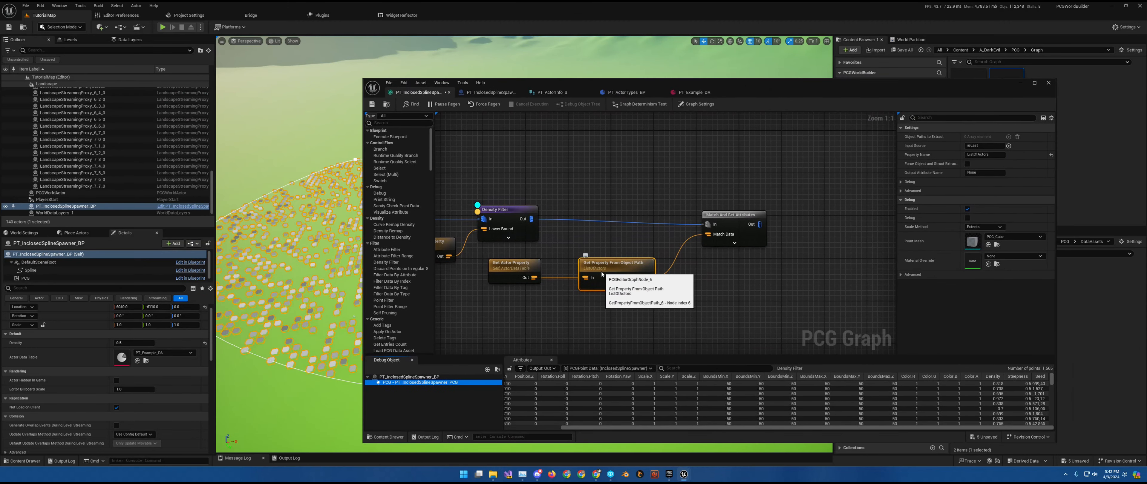
click(490, 93)
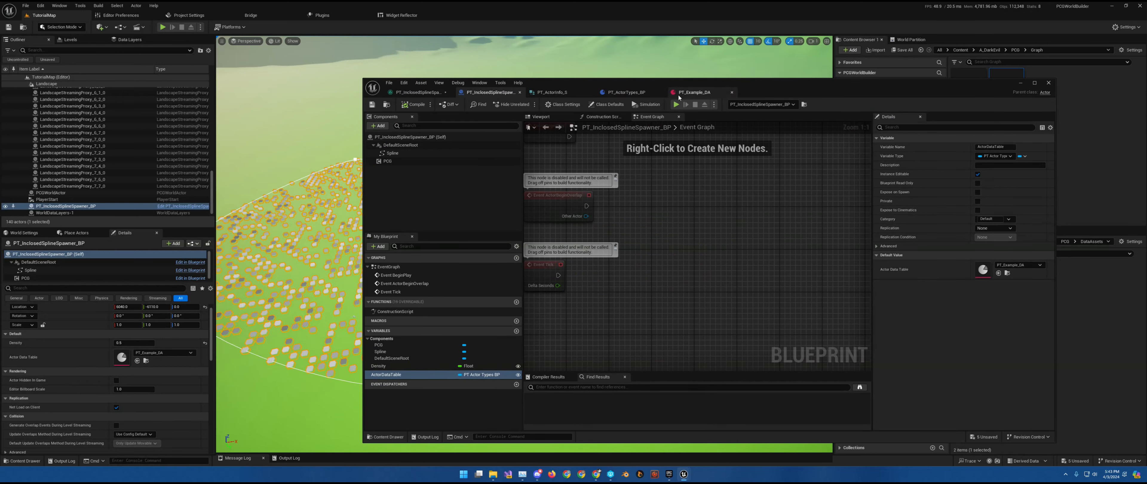
click(646, 93)
click(552, 93)
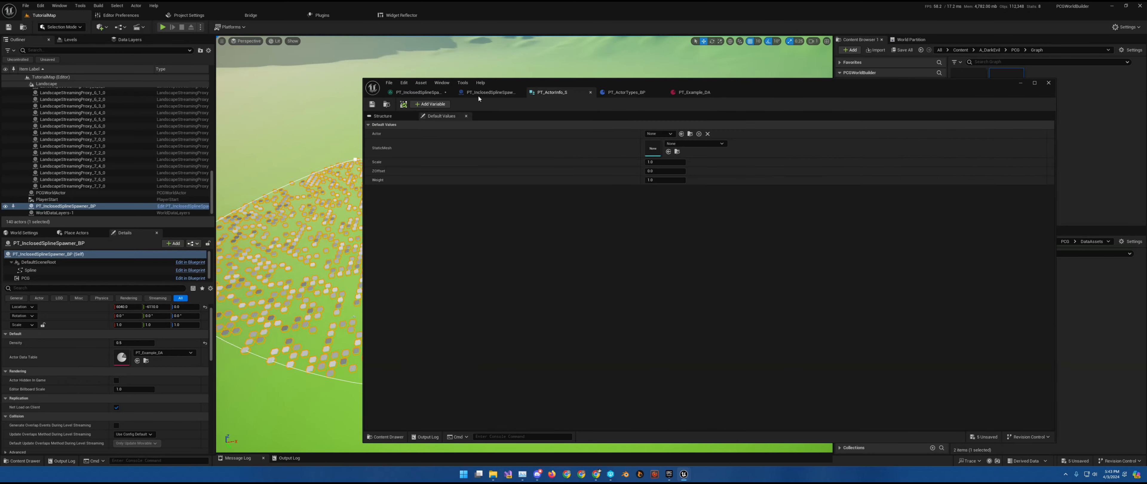
click(490, 92)
click(418, 92)
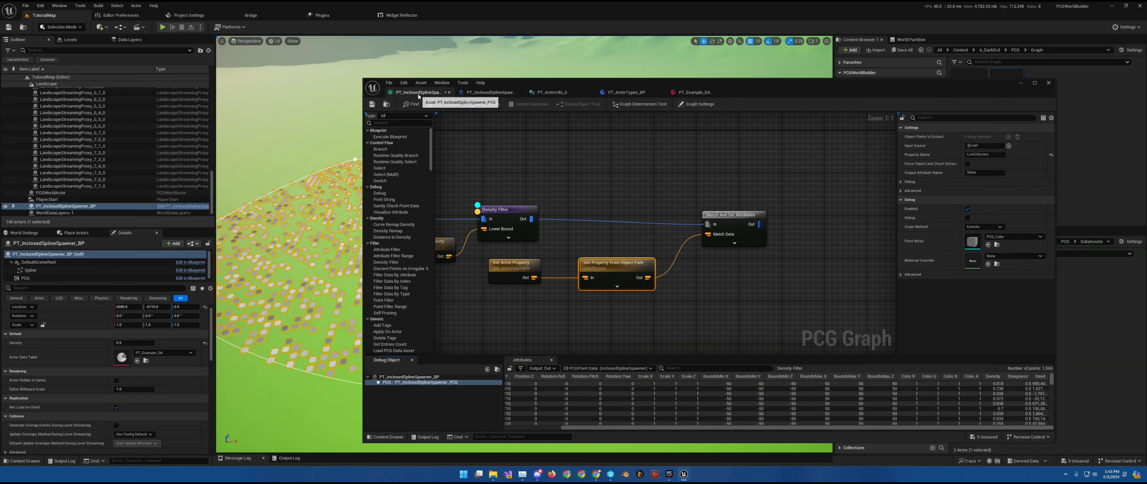
Move the Match And Set Attributes node slightly and try enabling its Match Weight Attribute option.
drag(730, 220, 719, 214)
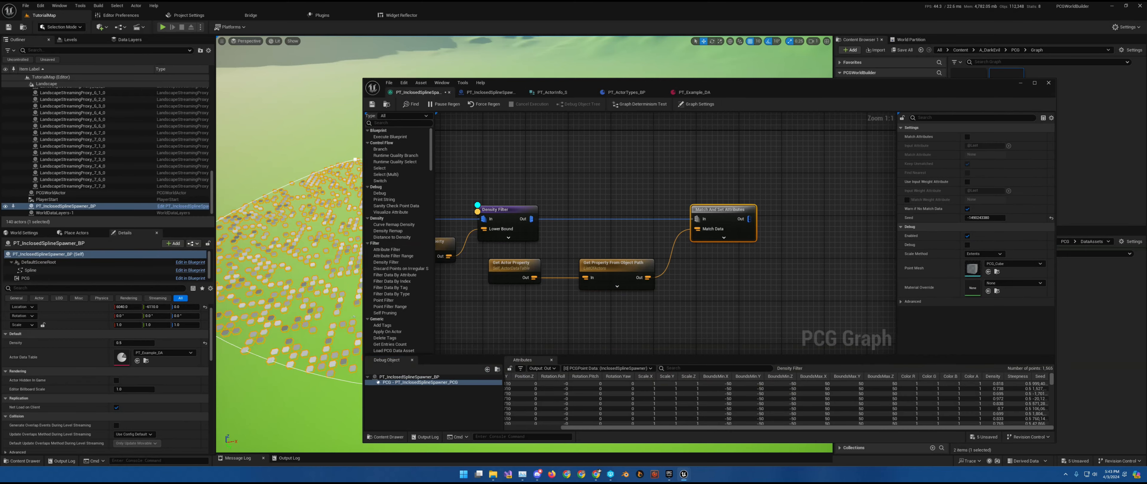
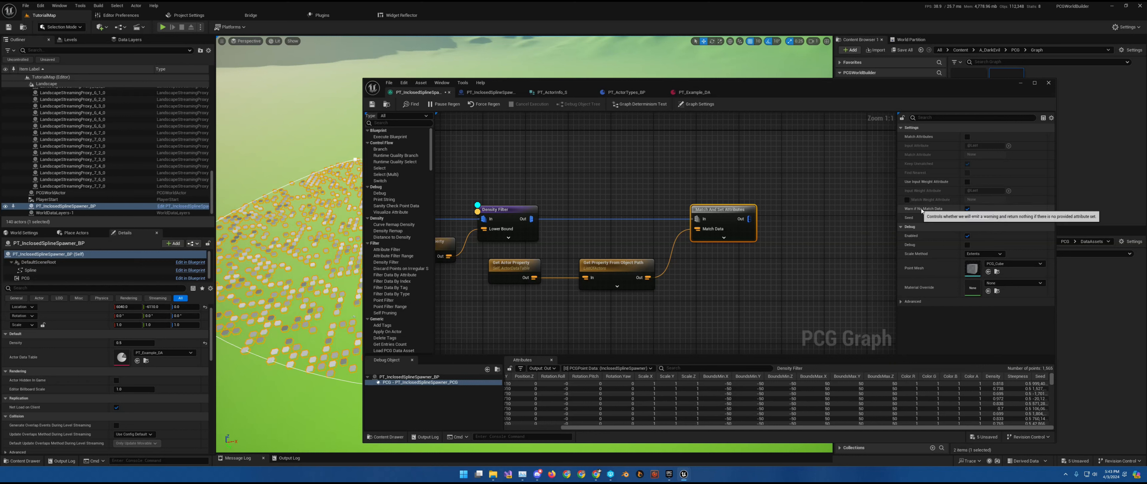
click(907, 200)
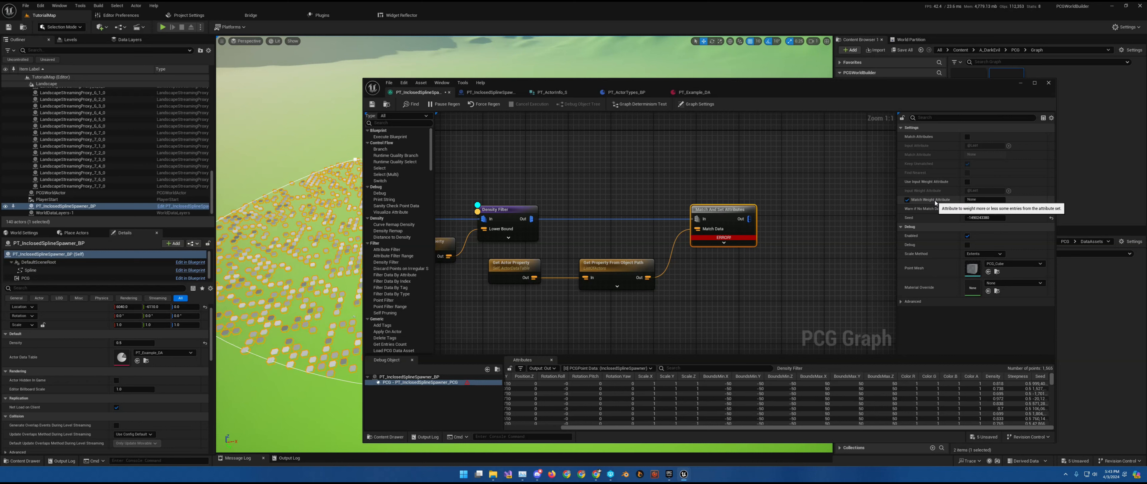
click(969, 198)
click(781, 207)
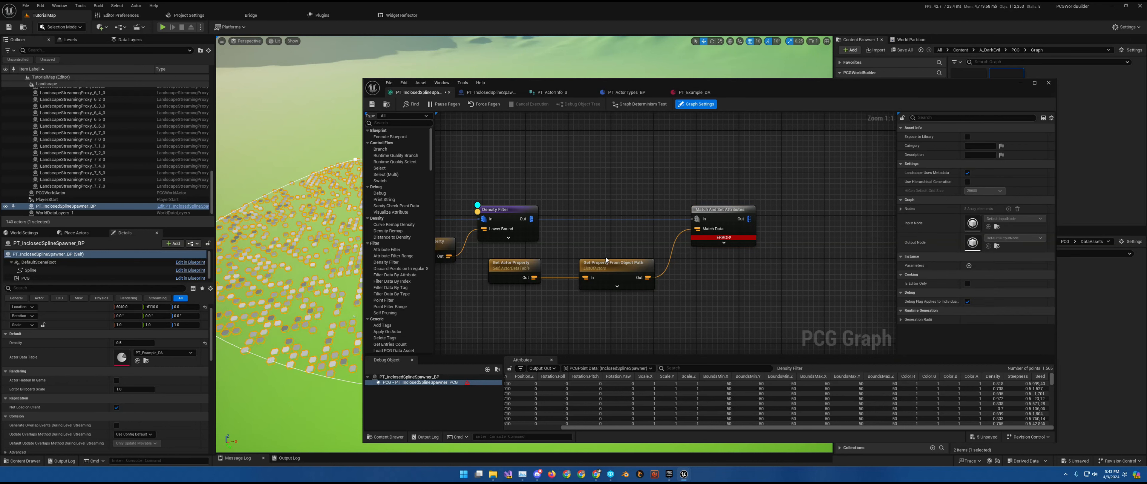
Inspect the attributes of Get Property From Object Path and Match And Set Attributes, and disable the latter's Match Weight Attribute option.
click(507, 274)
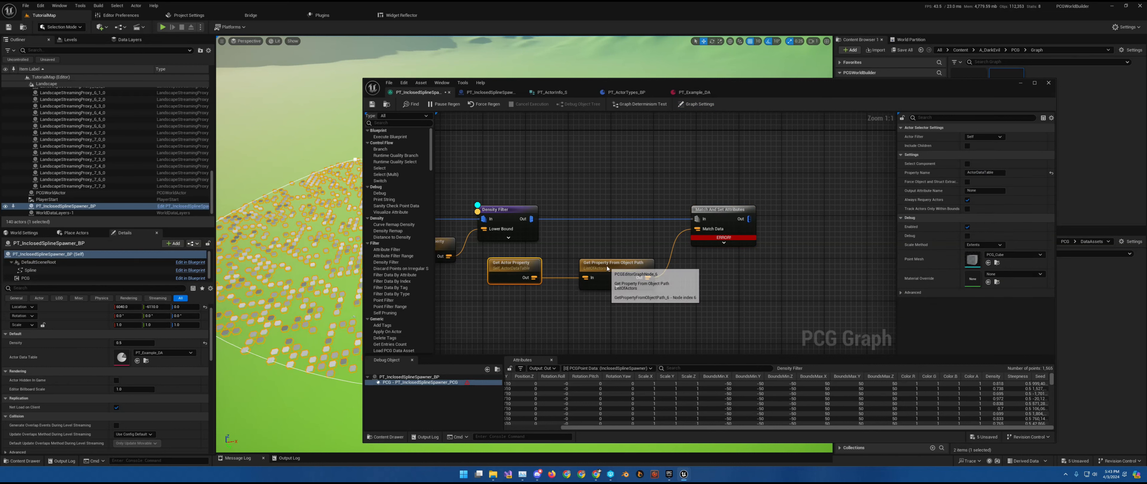
click(646, 284)
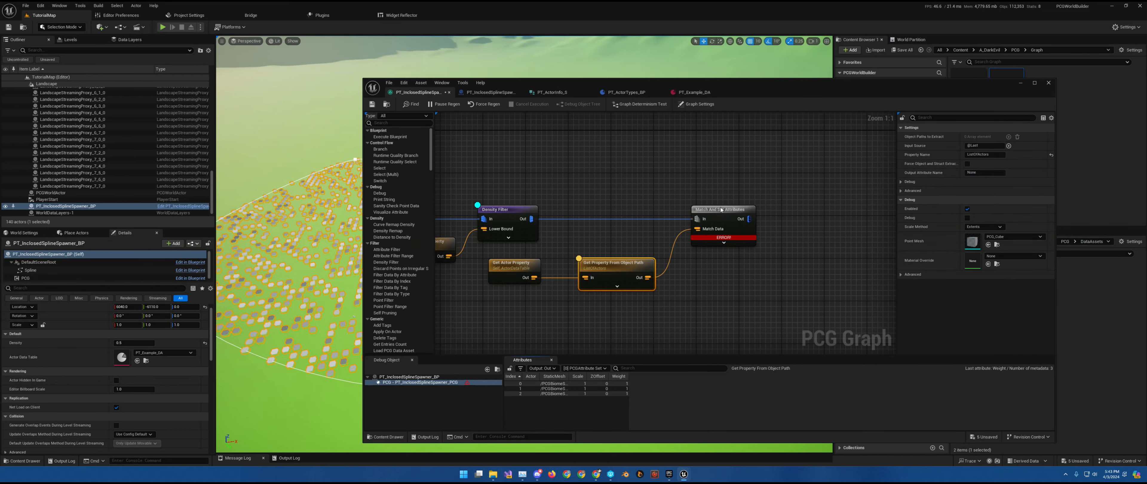
click(715, 215)
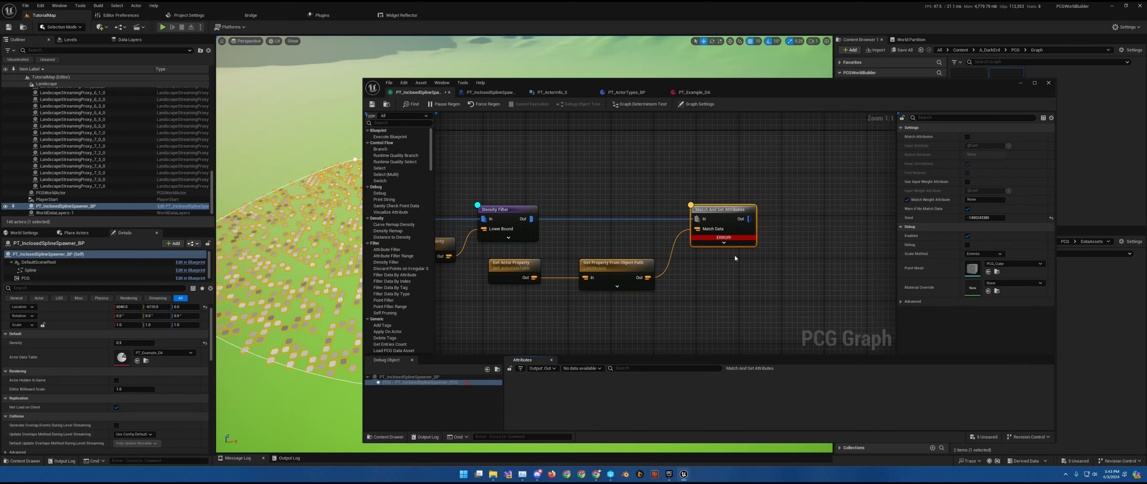
click(907, 201)
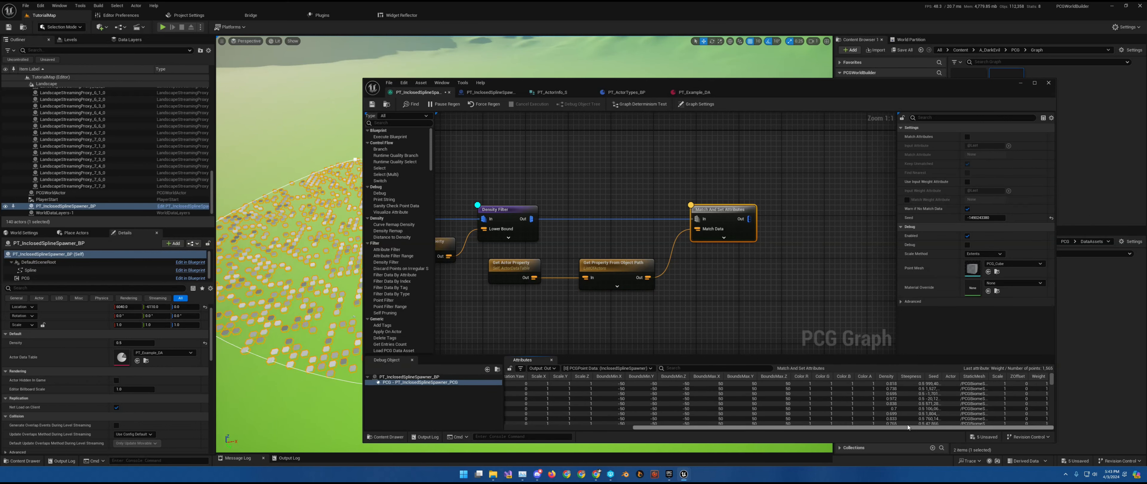
Enable Match Weight Attribute on the Match And Set Attributes node and set it to Weight.
click(907, 200)
click(975, 200)
text(Weight)
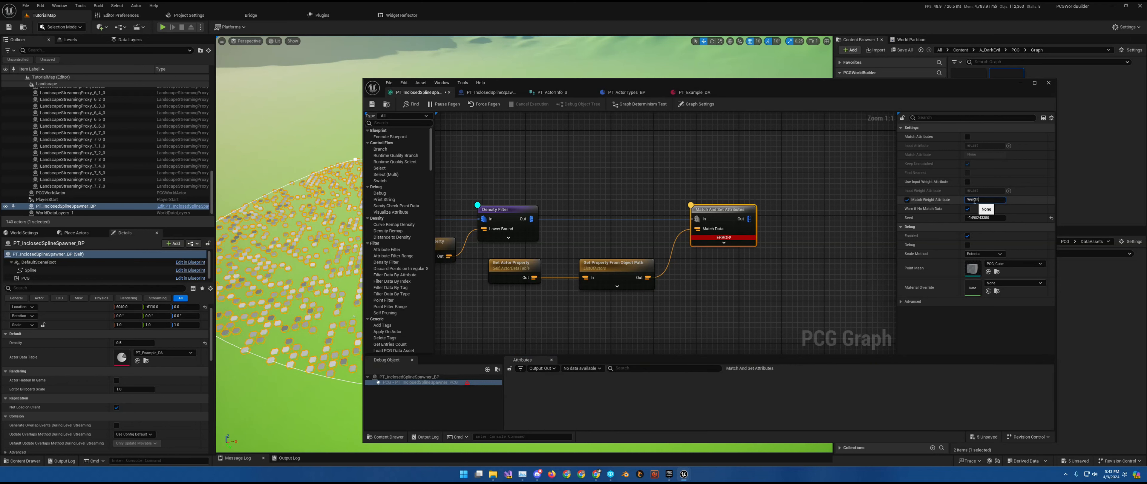
key(Return)
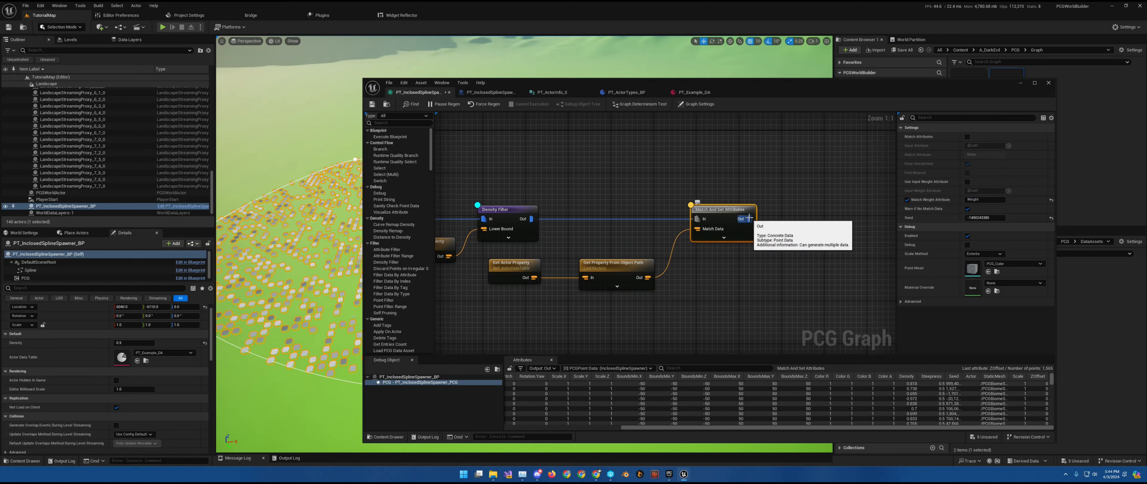
Add a Spawn Actor node fed by the Match And Set Attributes output and place it beside that node.
drag(749, 217, 797, 217)
text(spawn)
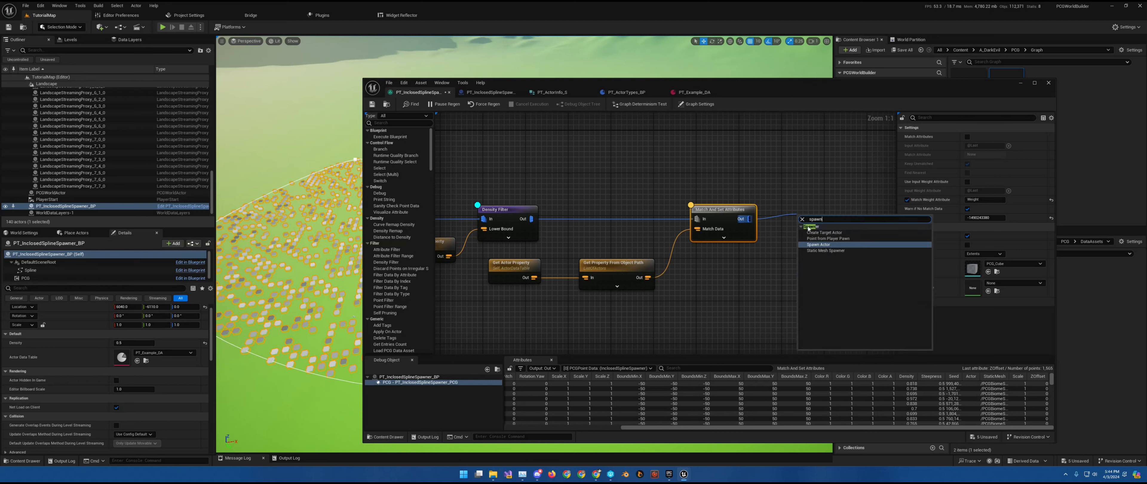
click(819, 244)
drag(820, 220, 810, 212)
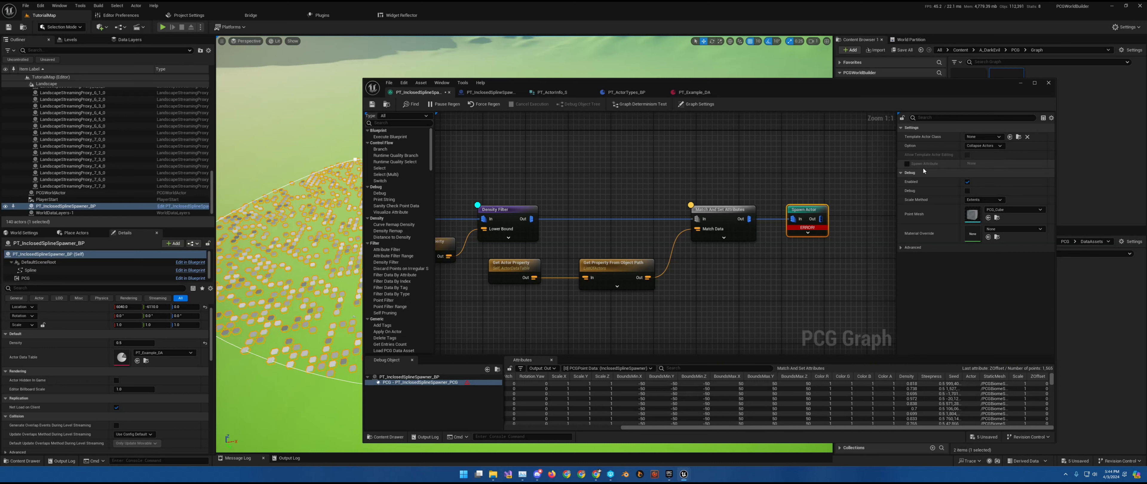
Enable the Spawn Actor node's Spawn Attribute option, set it to Actor as named in PT_Example_DA, and save the graph.
click(908, 164)
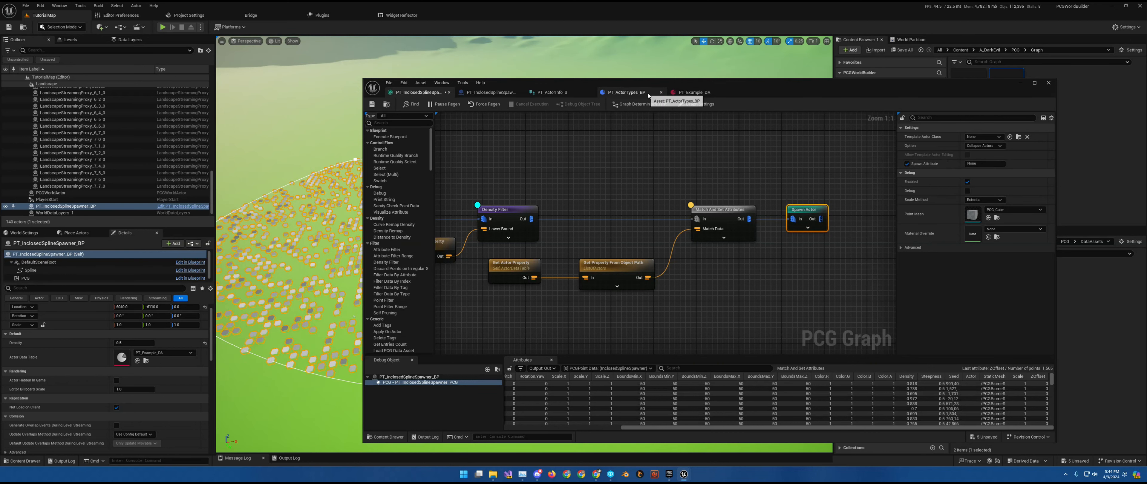
click(686, 94)
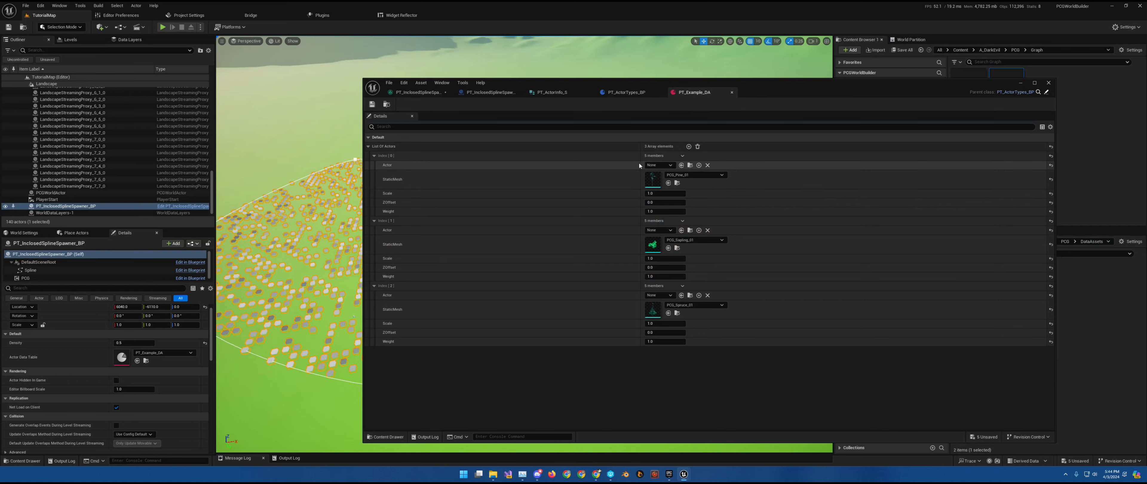
click(428, 92)
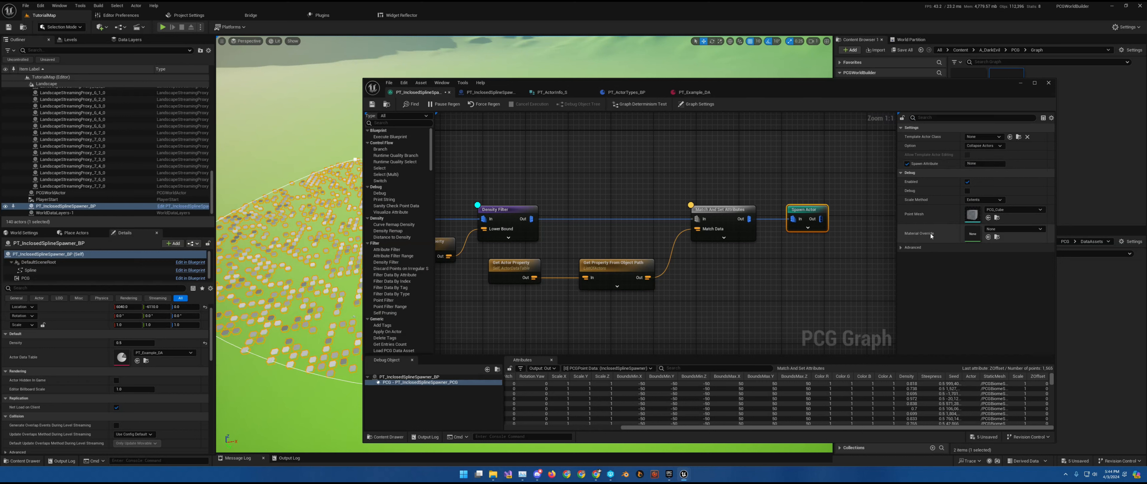
click(972, 165)
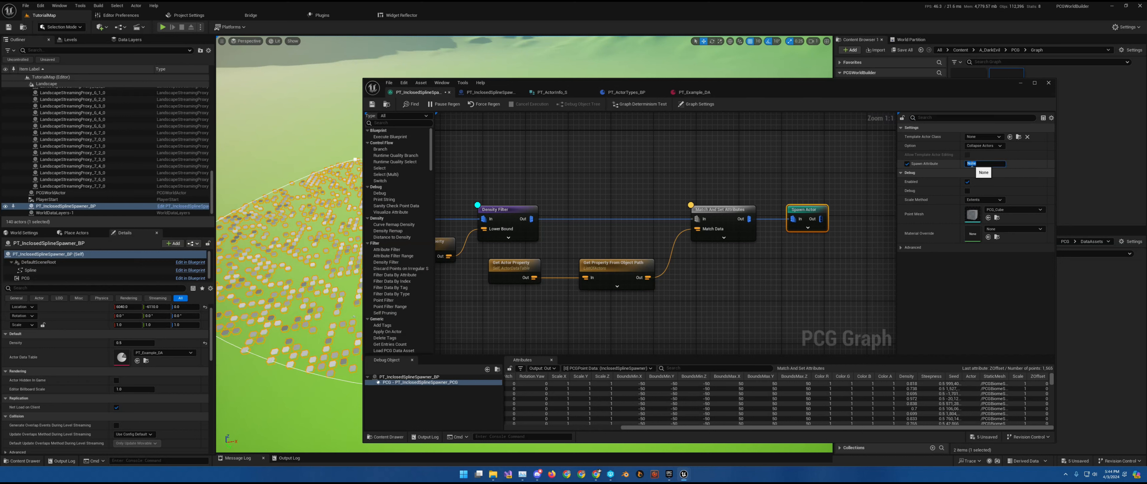
text(Actor)
key(Return)
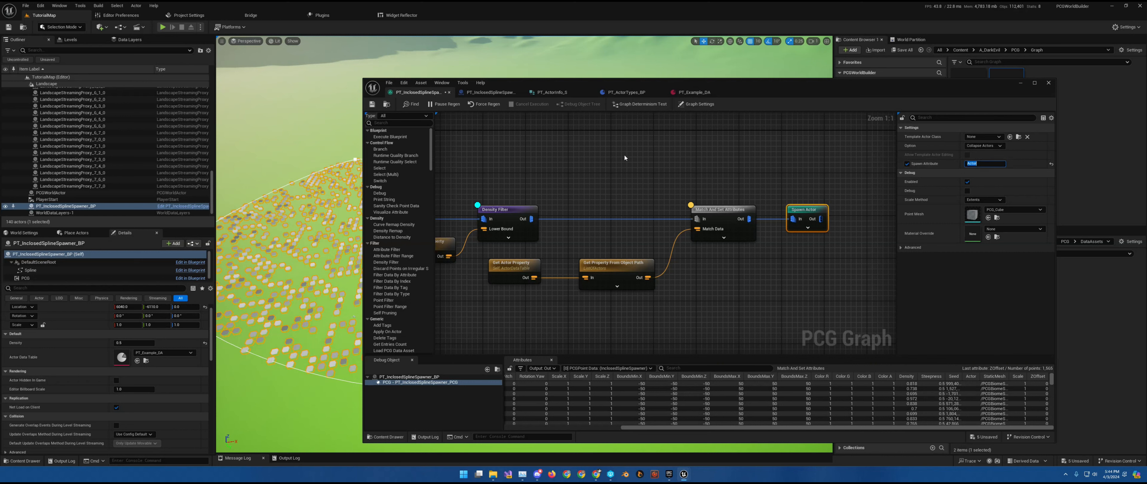
click(372, 104)
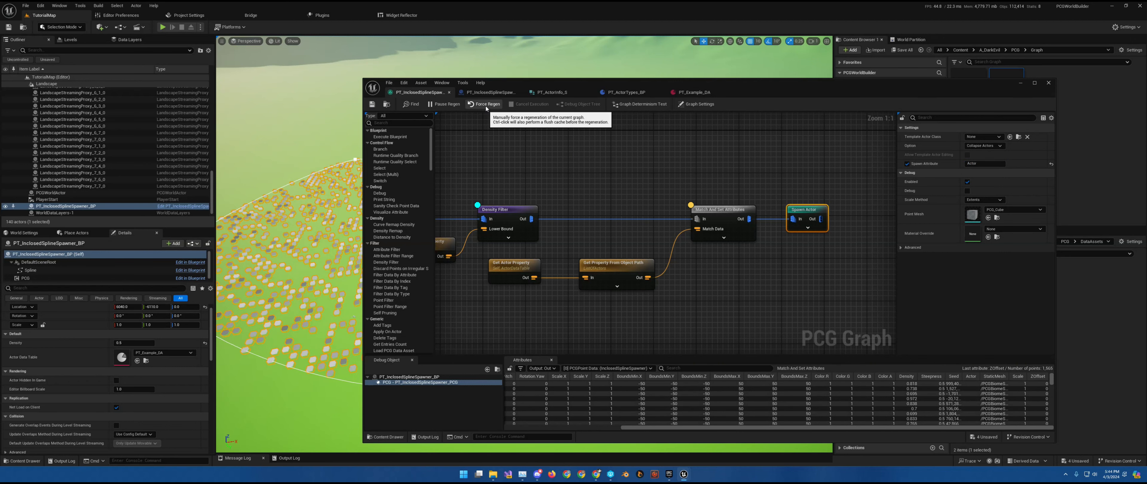
Inspect and debug the Spawn Actor node, and compare the attributes of Match And Set Attributes and Get Property From Object Path.
right_drag(723, 196, 649, 189)
drag(757, 82, 745, 29)
right_drag(289, 250, 285, 268)
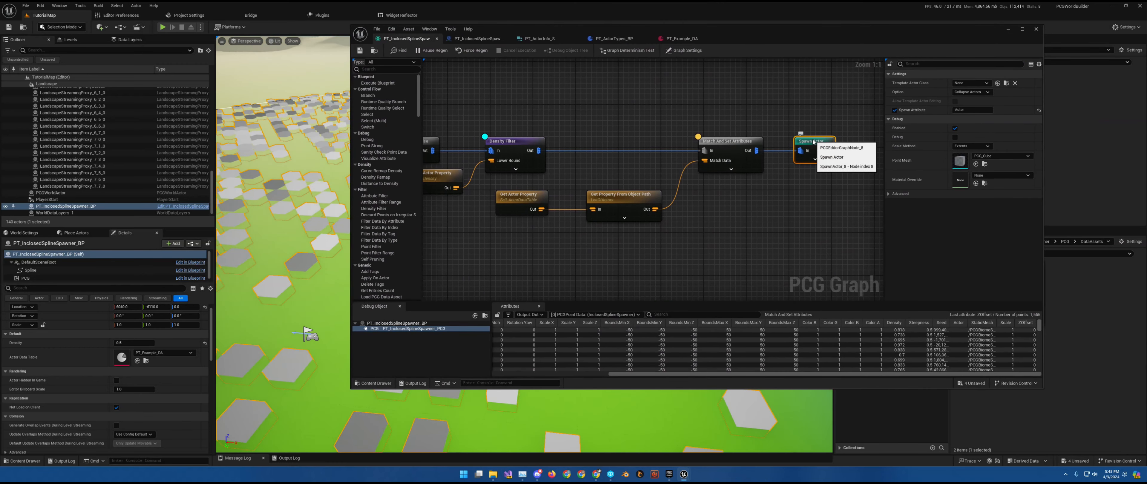
key(a)
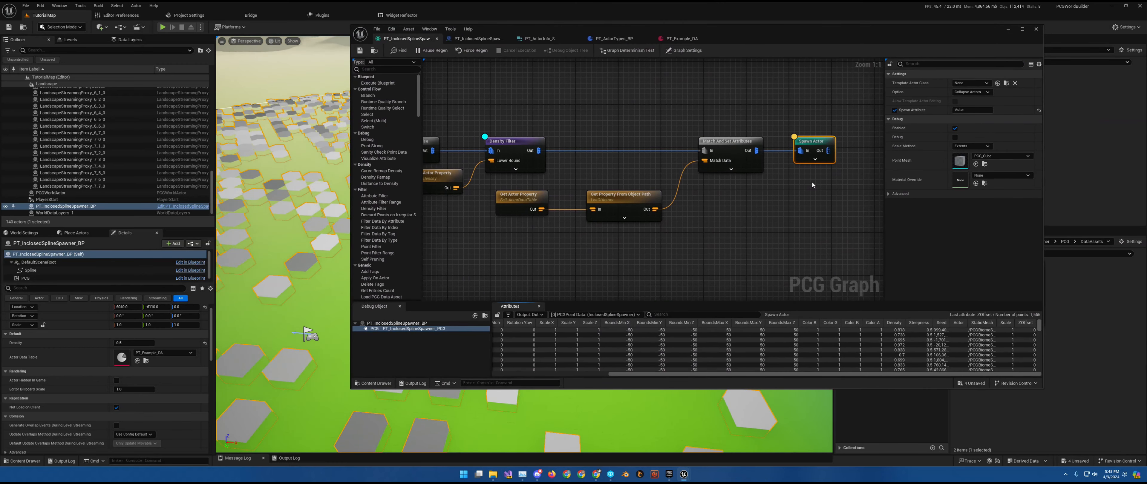
key(d)
click(742, 149)
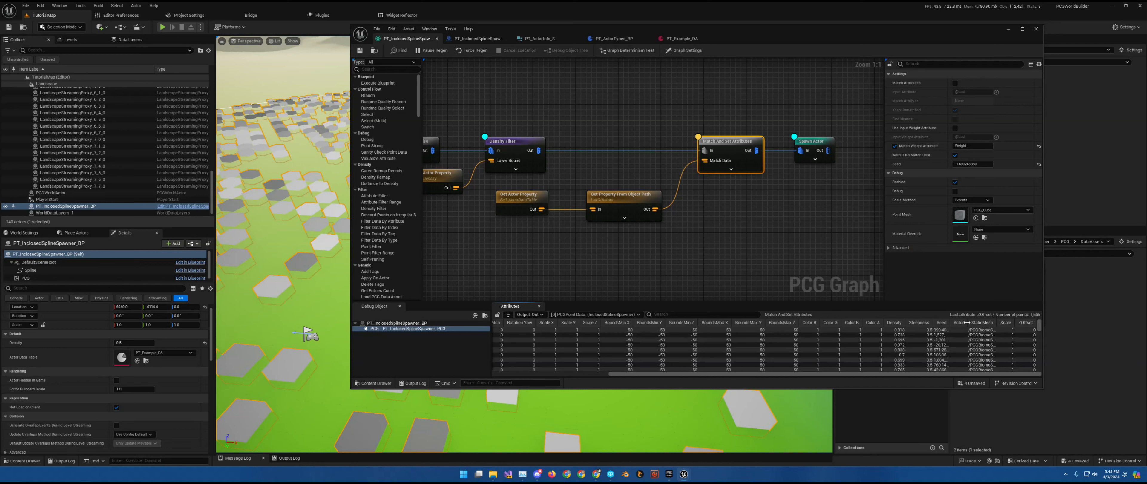
drag(968, 323, 975, 323)
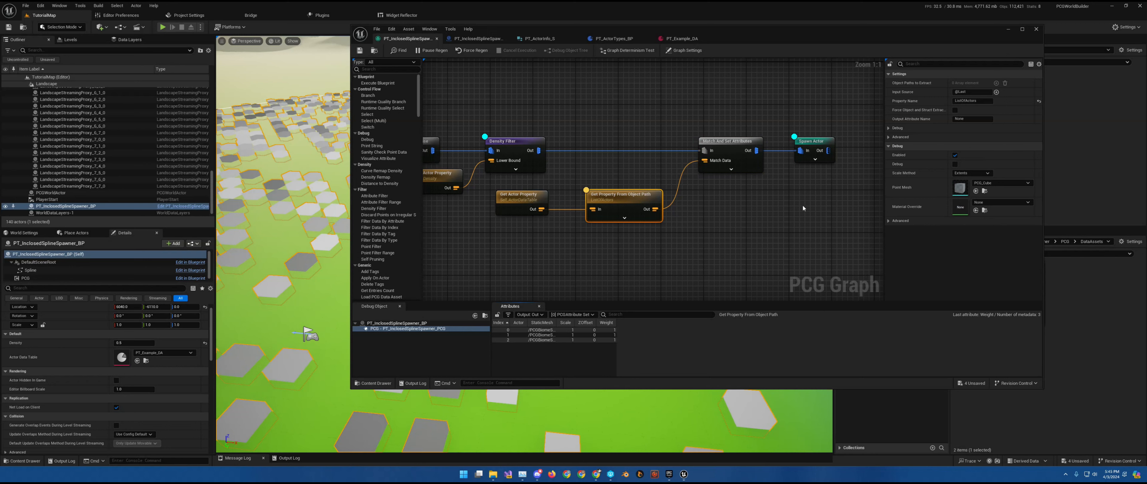
Move the Spawn Actor node above the main chain, break its input connection and disable the node.
right_drag(847, 154, 718, 259)
drag(680, 249, 706, 137)
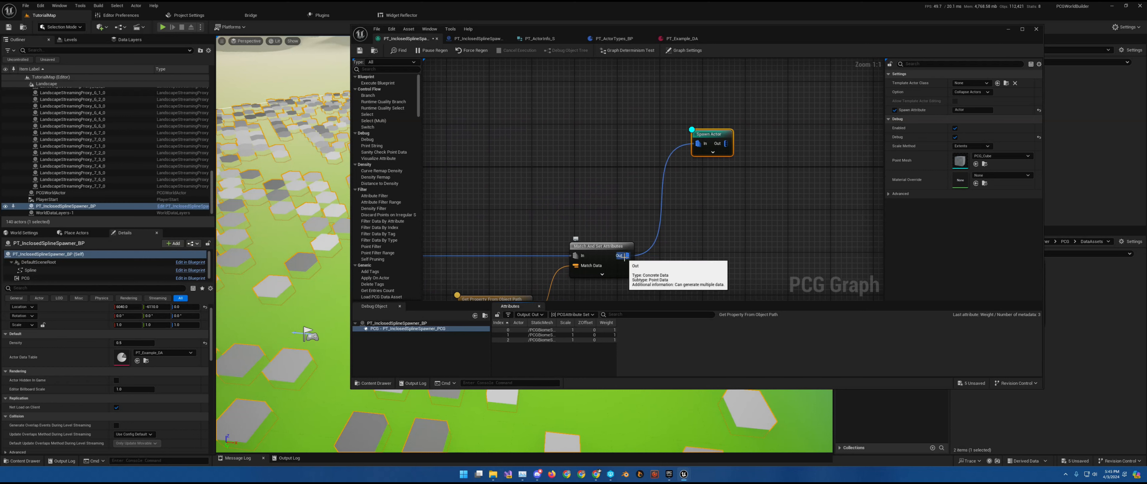
alt+click(699, 143)
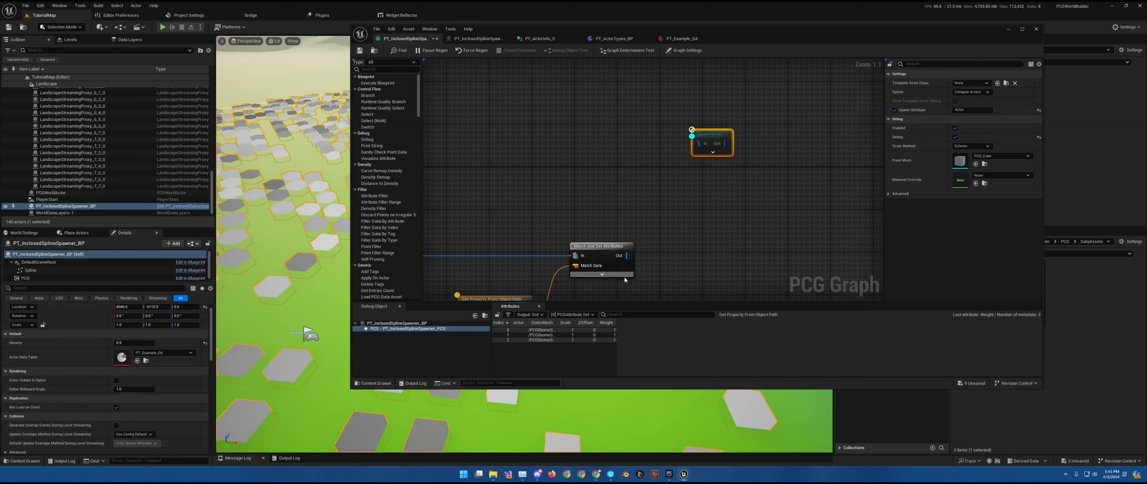
Add a Static Mesh Spawner node fed by the Match And Set Attributes output and align it beside that node.
drag(627, 256, 702, 233)
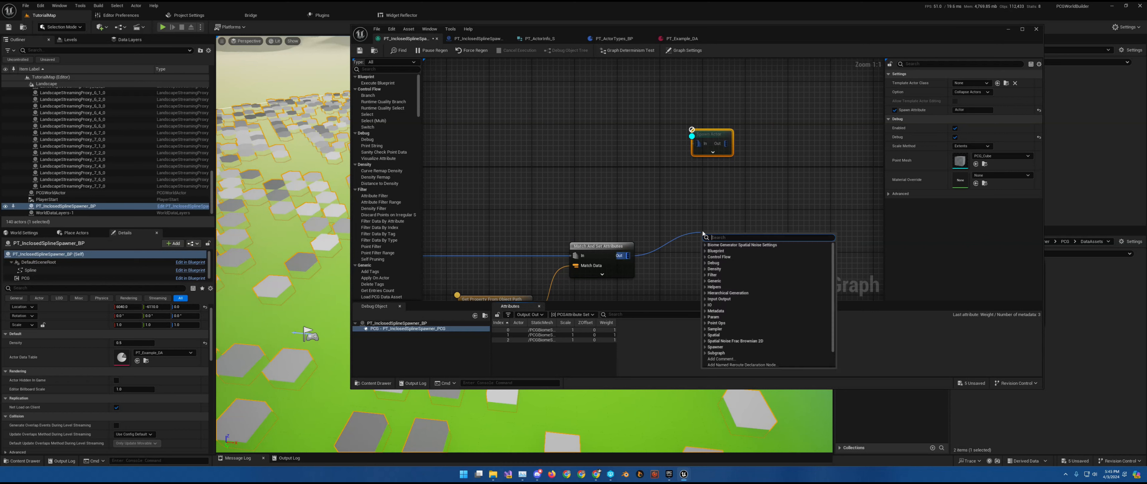
text(stat)
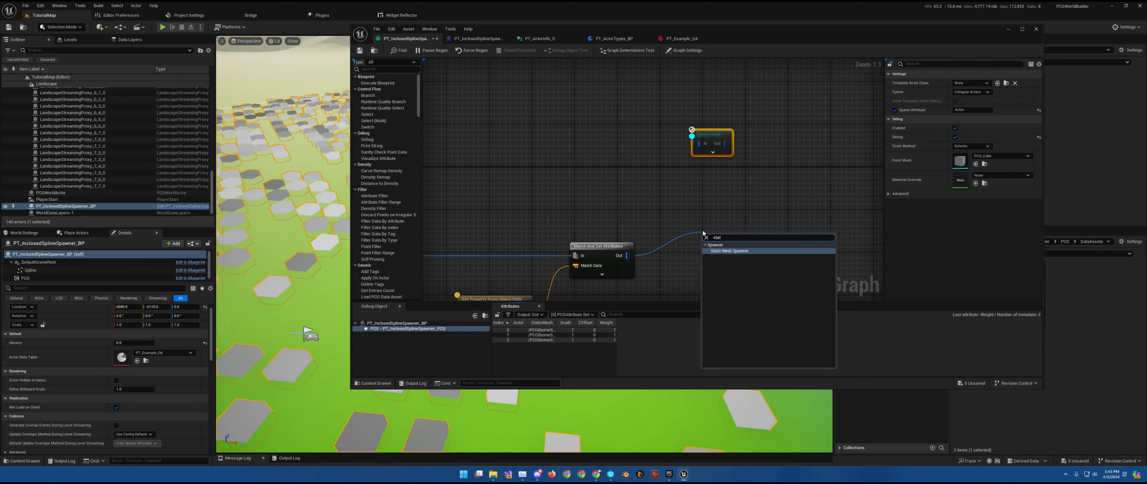
click(730, 252)
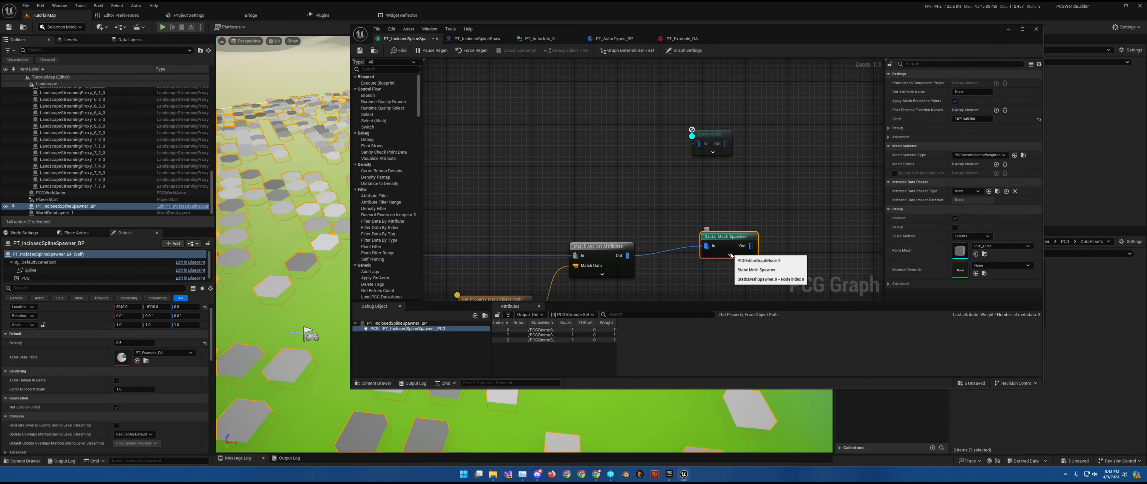
drag(730, 252, 687, 260)
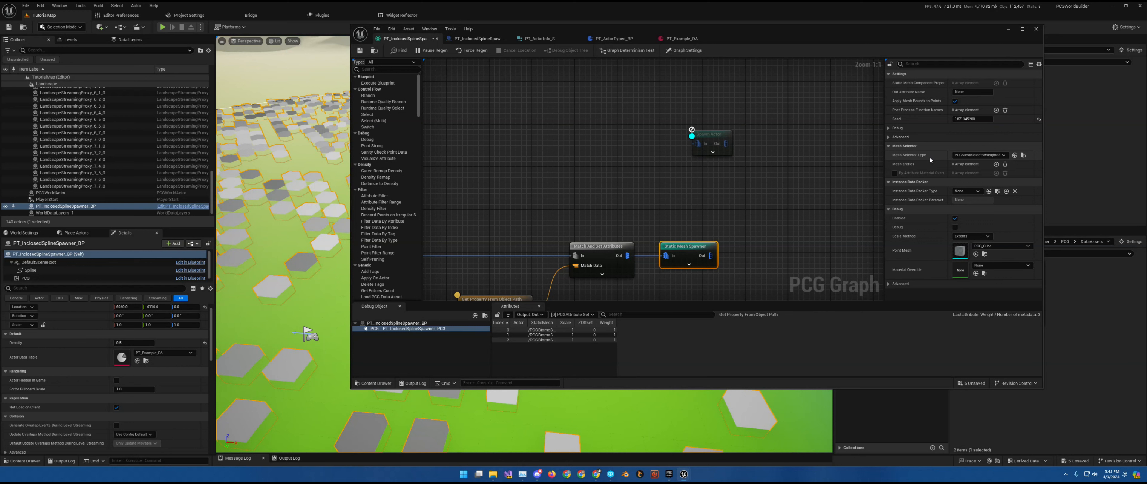
Set the Static Mesh Spawner's mesh selector type to PCGMeshSelectorByAttribute with StaticMesh as the attribute name, matching the PT_Example_DA field.
click(974, 155)
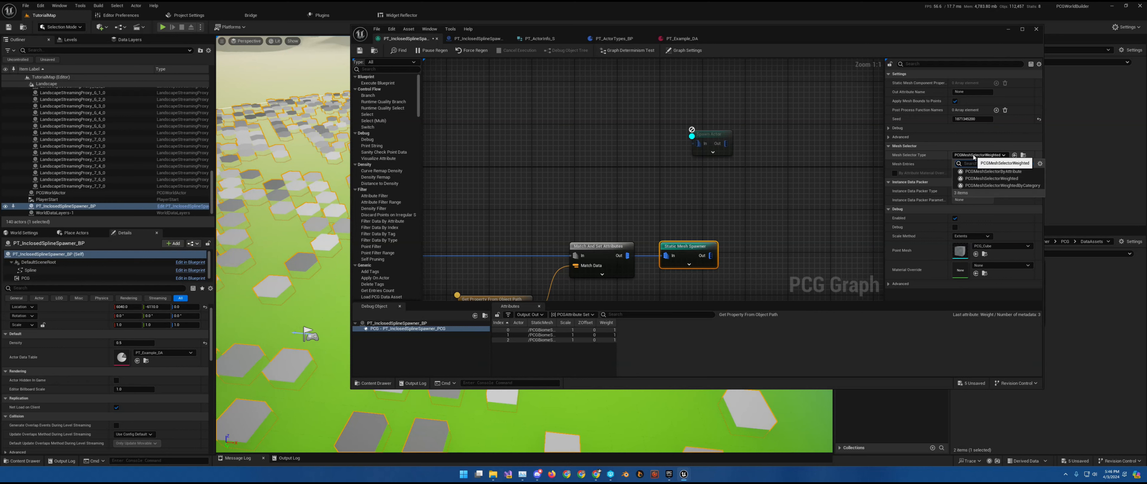
click(998, 171)
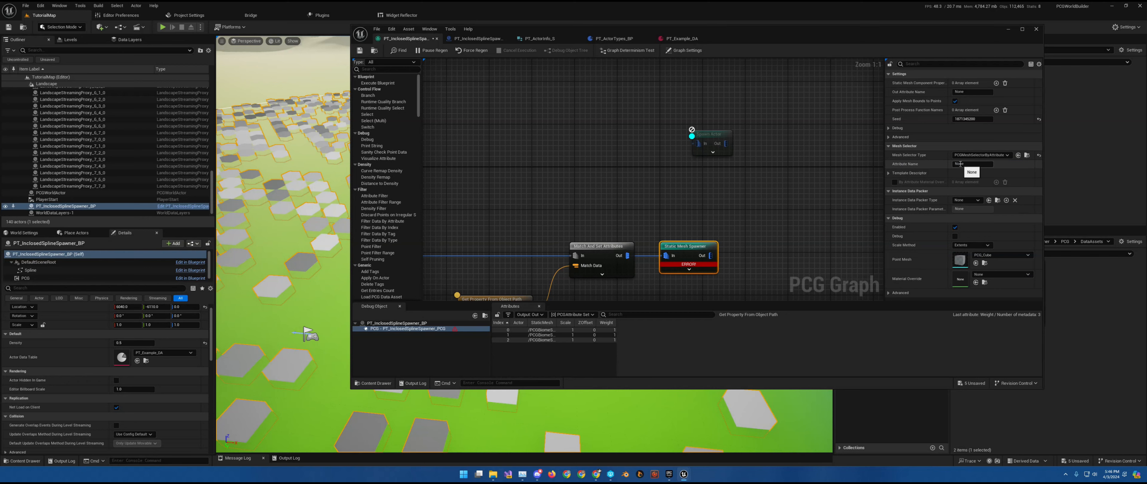
click(681, 39)
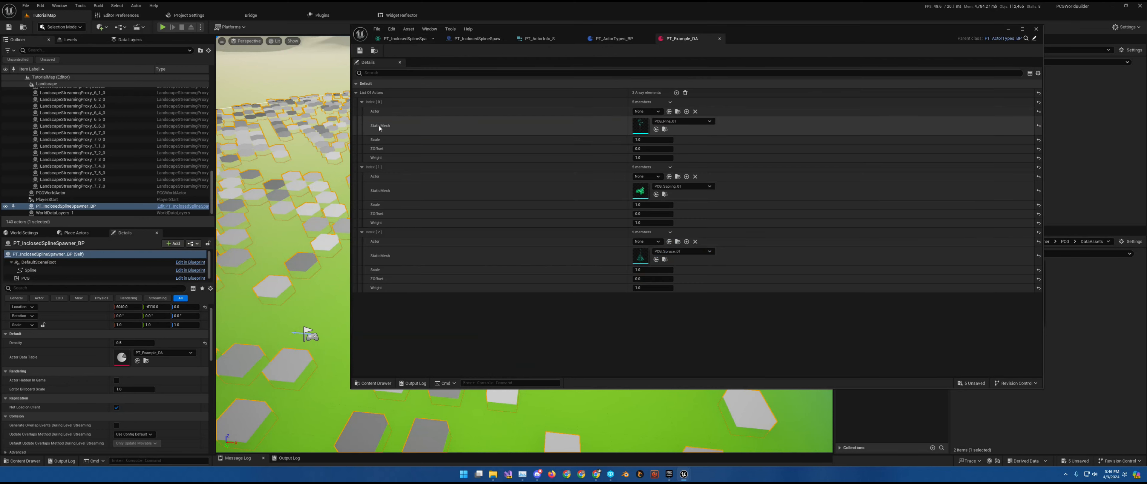
click(405, 38)
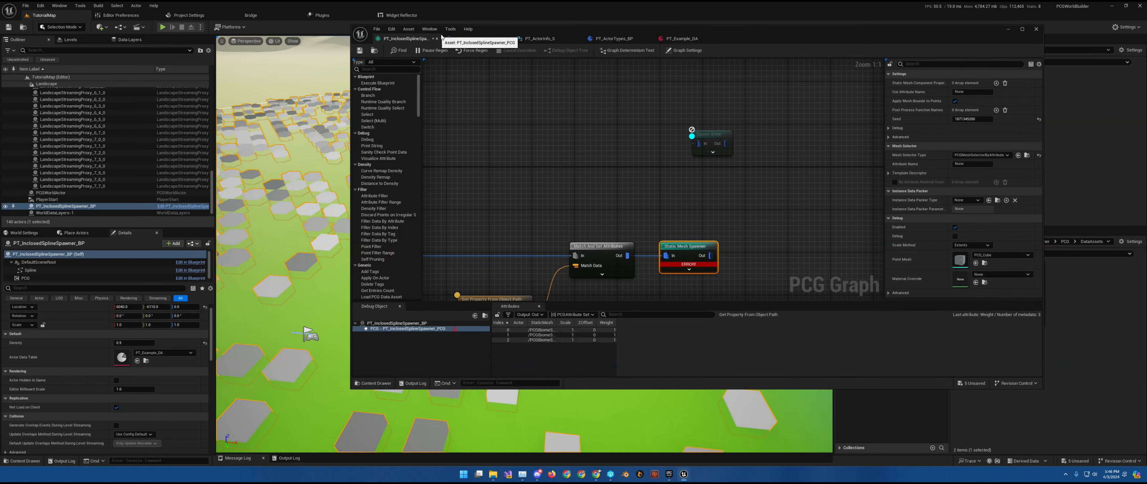
click(970, 163)
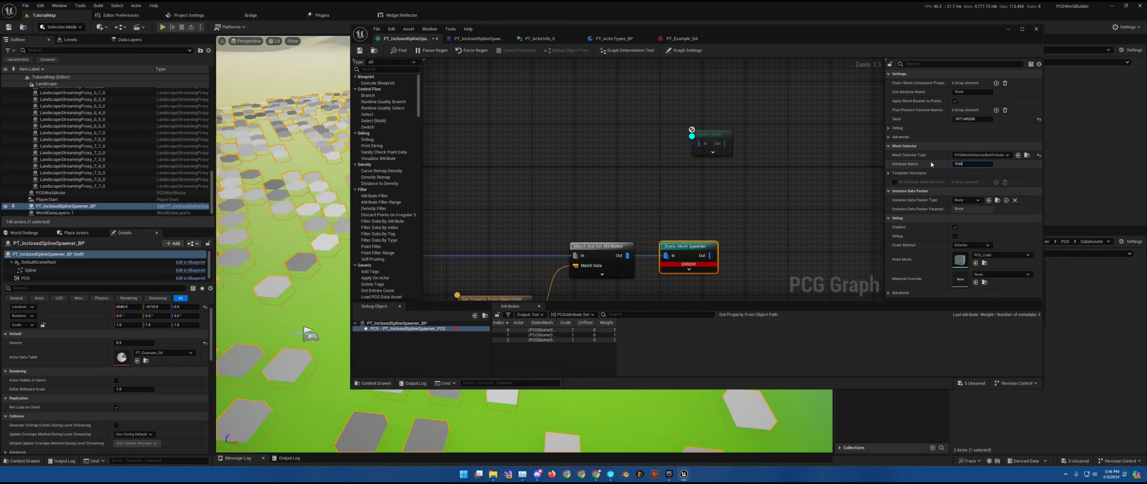
text(StaticMesh)
key(Return)
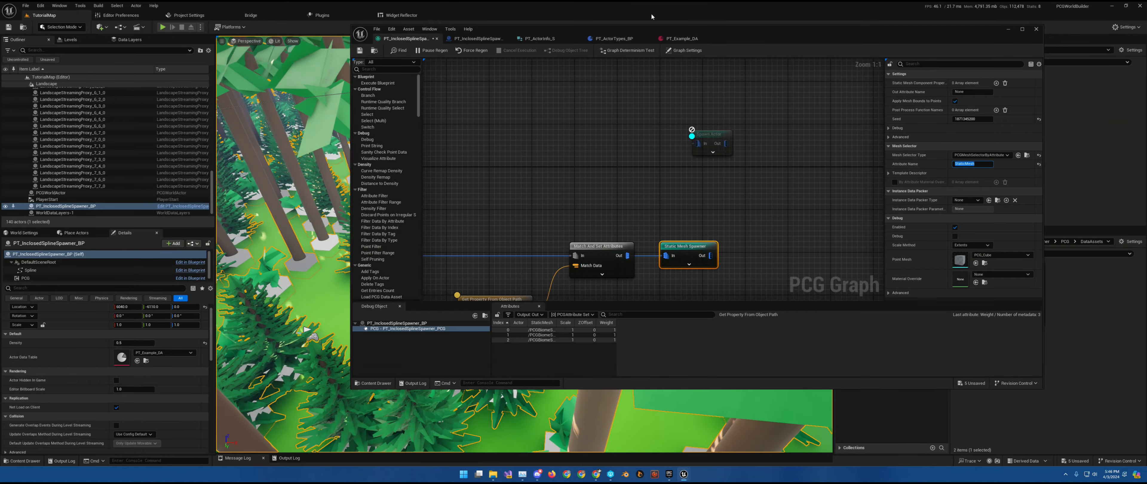
Look over the spawned trees in the level and select the Density Filter node in the graph.
drag(754, 31, 822, 389)
key(s)
right_drag(730, 285, 714, 341)
drag(791, 395, 721, 96)
right_drag(585, 296, 792, 161)
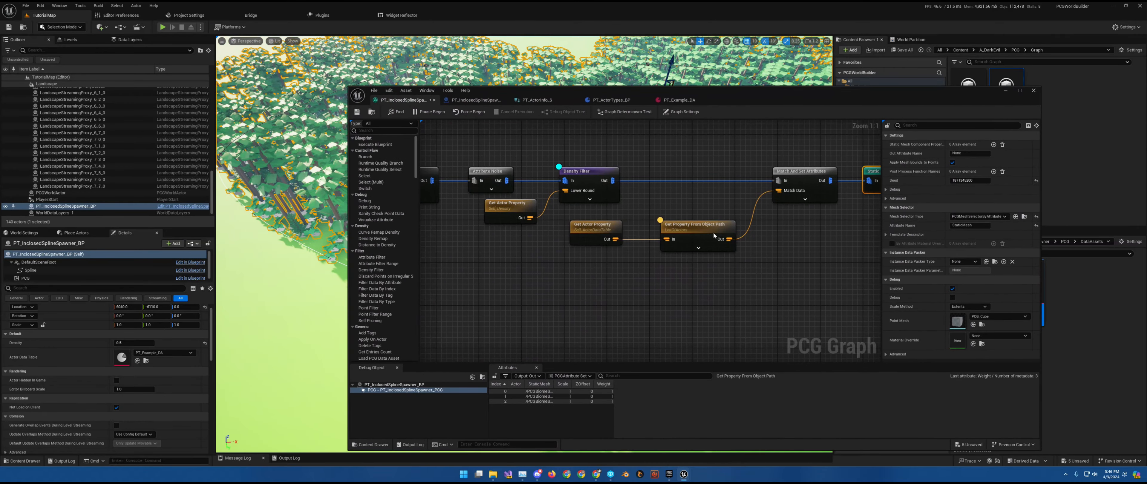
click(576, 172)
Open PT_Example_DA from the spawner's Actor Data Table property and arrange its narrowed window beside the forest.
drag(767, 89, 827, 421)
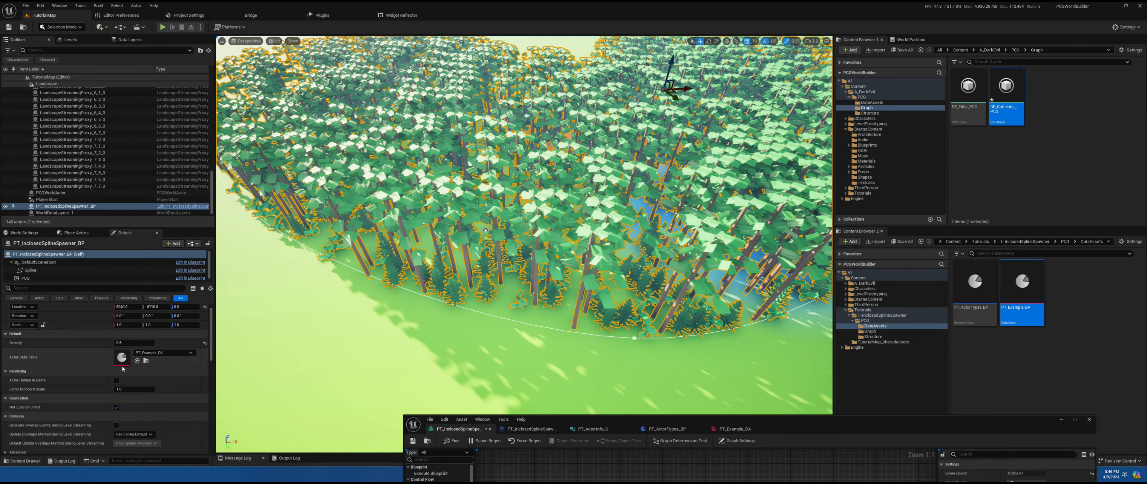
double_click(122, 357)
drag(846, 429, 927, 117)
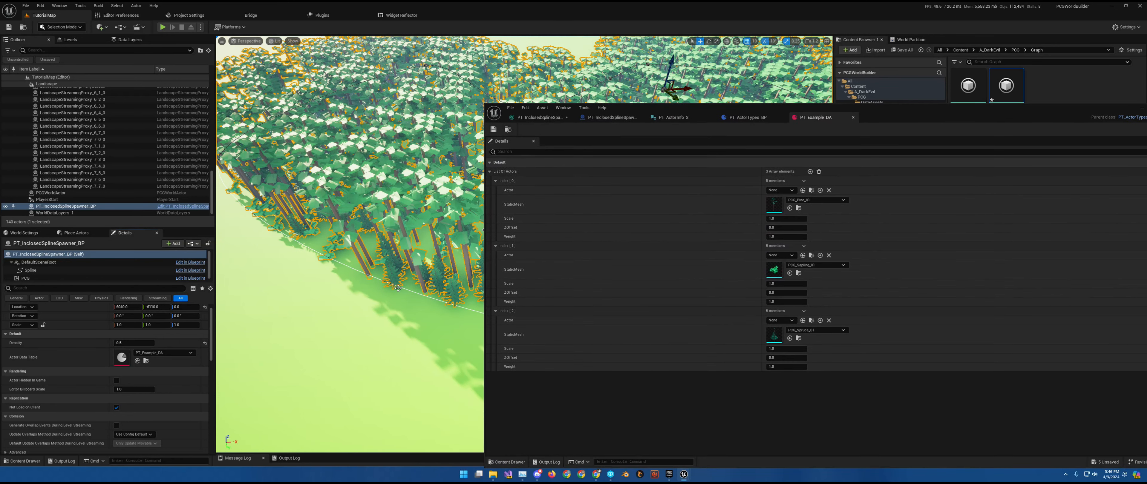
drag(485, 277, 811, 274)
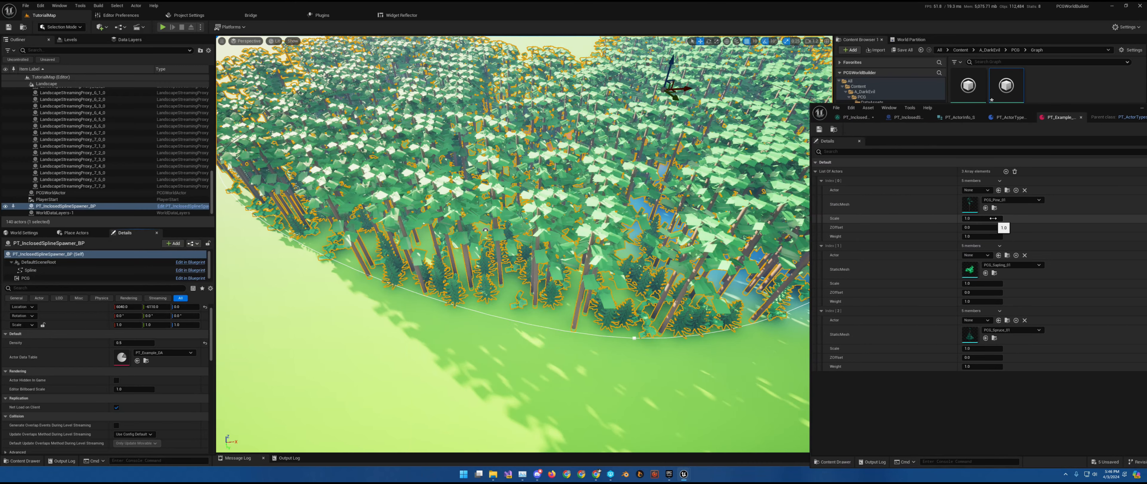
drag(1033, 110, 977, 44)
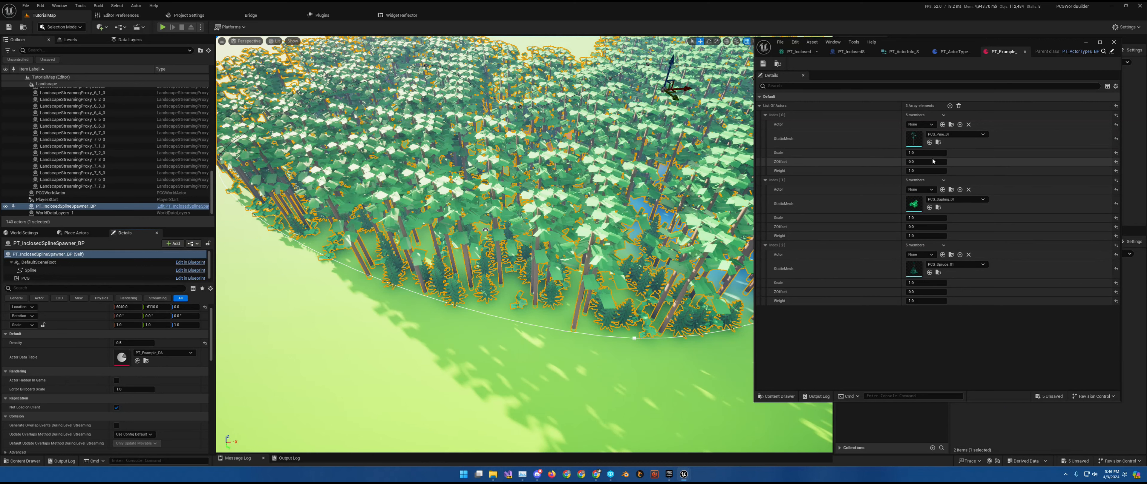
Set the Weight of the PCG_Pine_01 and PCG_Sapling_01 entries to 0.5 in the data asset.
right_drag(632, 209, 652, 189)
key(s)
click(926, 171)
text(.5)
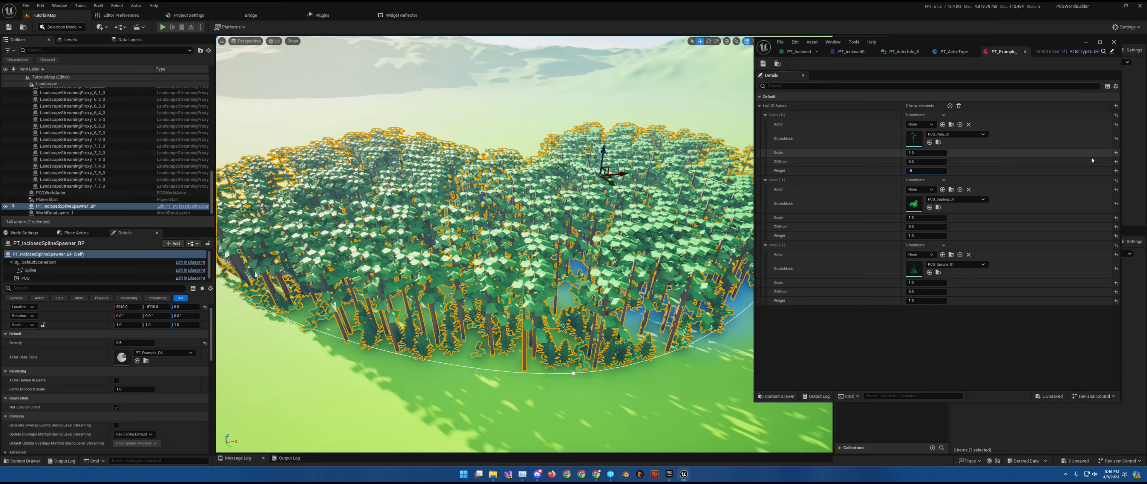
key(Return)
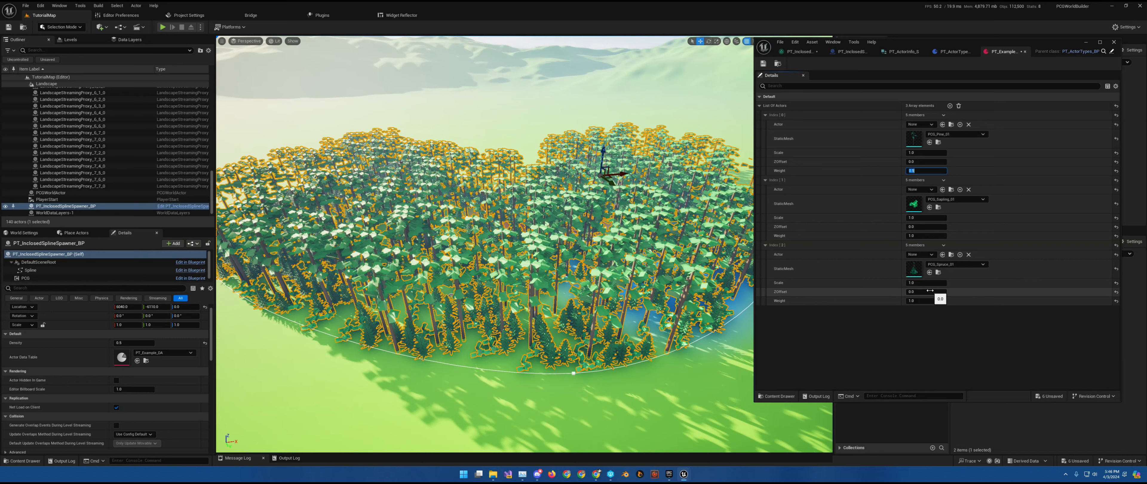
click(931, 236)
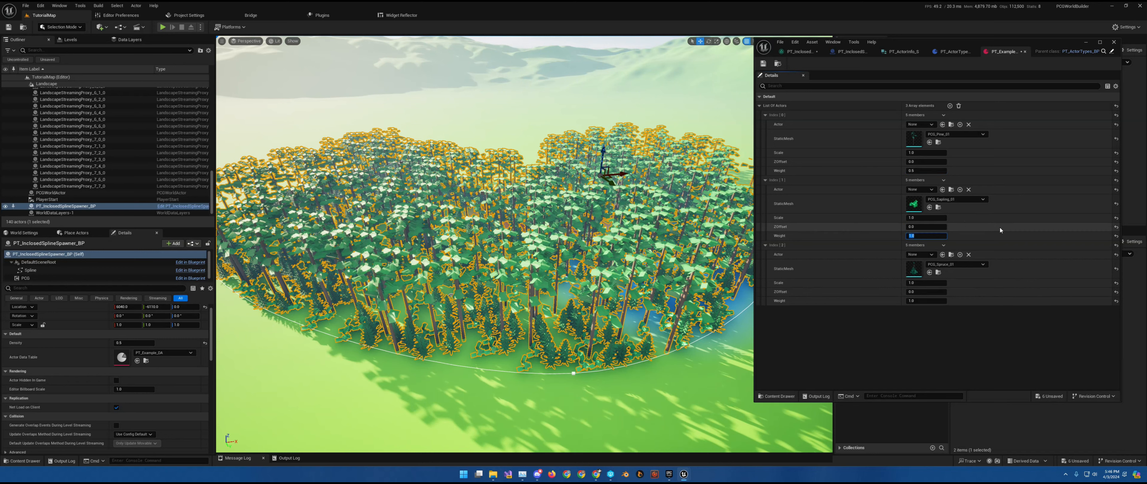
key(Return)
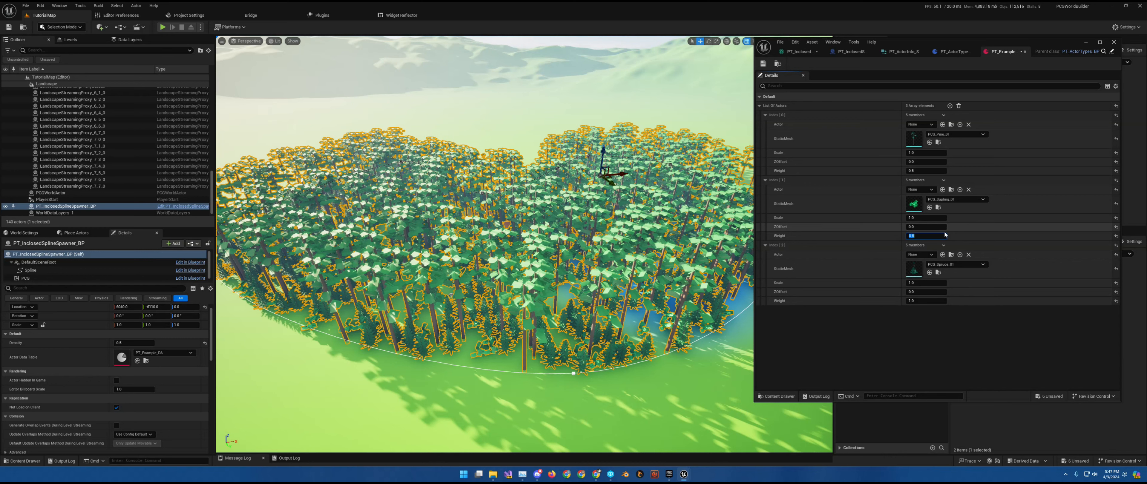
Set the Weight of the PCG_Spruce_01 entry to 2.0 and of the PCG_Pine_01 entry to 0.1, and review the forest.
click(919, 301)
text(2)
key(Return)
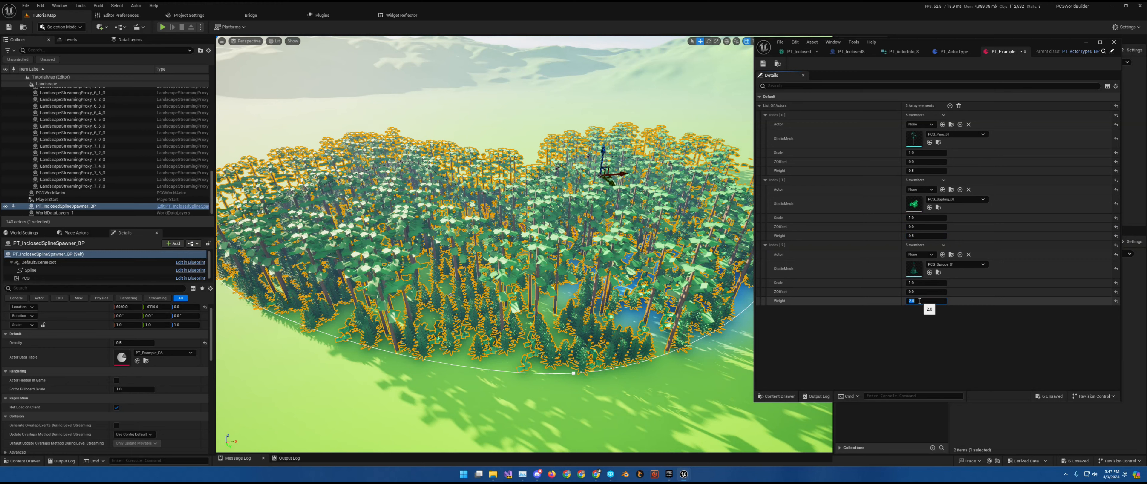
click(924, 170)
key(Return)
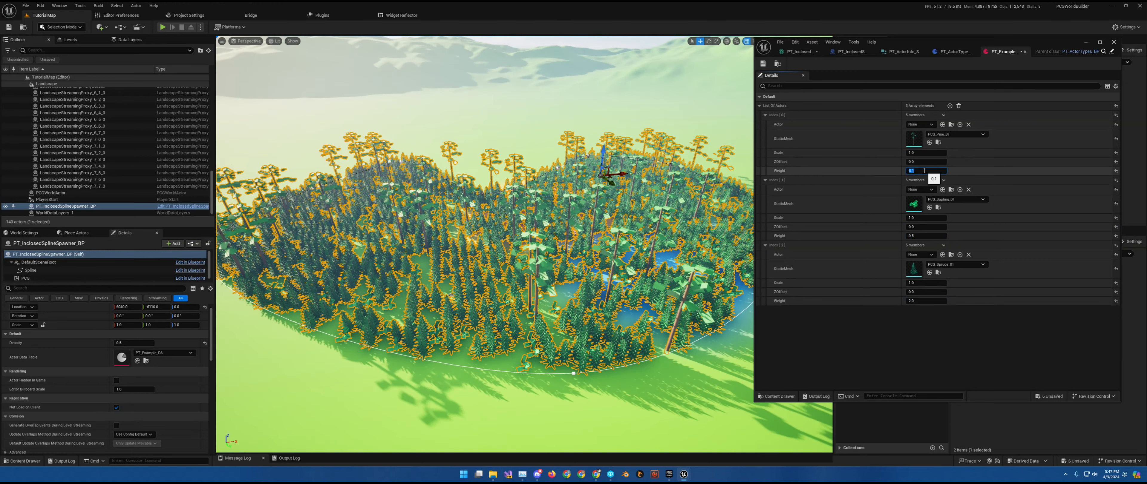
mouse_move(512, 241)
right_down()
mouse_move(494, 239)
mouse_move(508, 234)
right_up()
right_drag(541, 194, 534, 190)
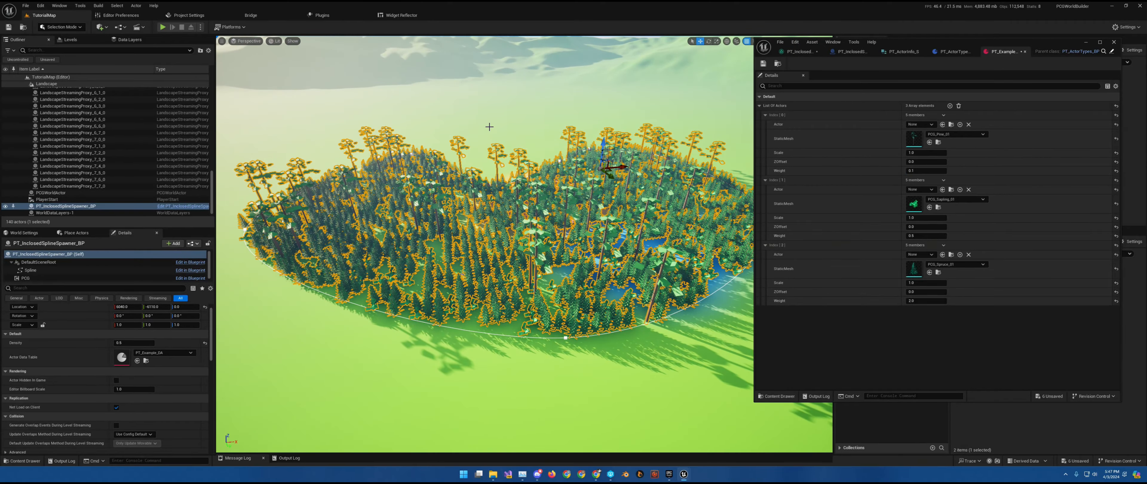
right_drag(541, 153, 545, 130)
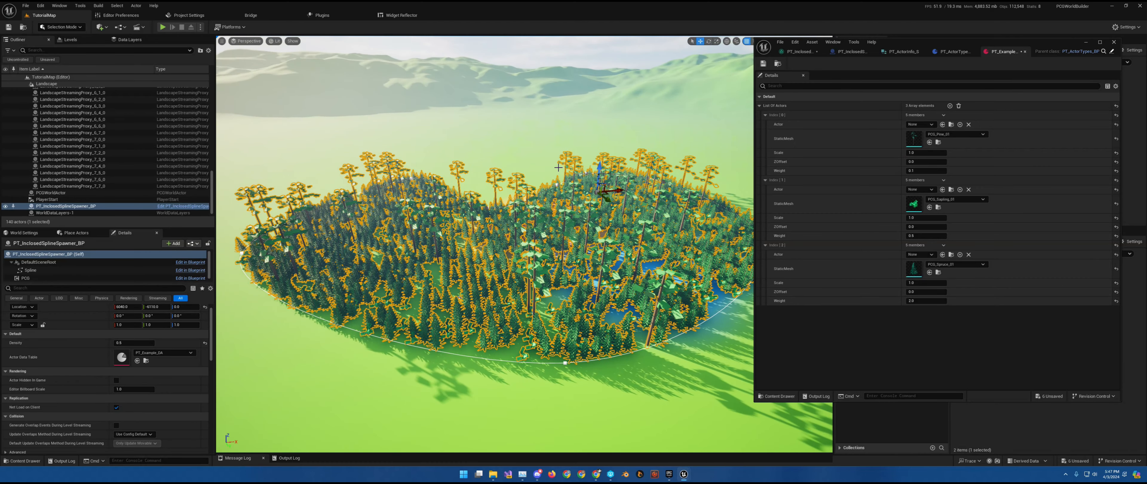